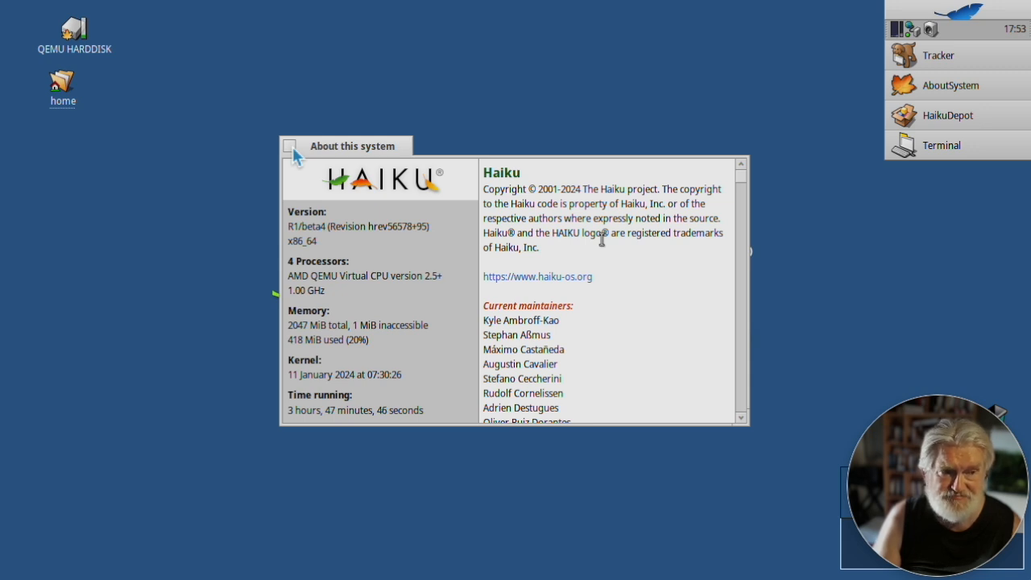
Switch to HaikuDepot and check which kinds of packages are set to be shown
left_click(934, 119)
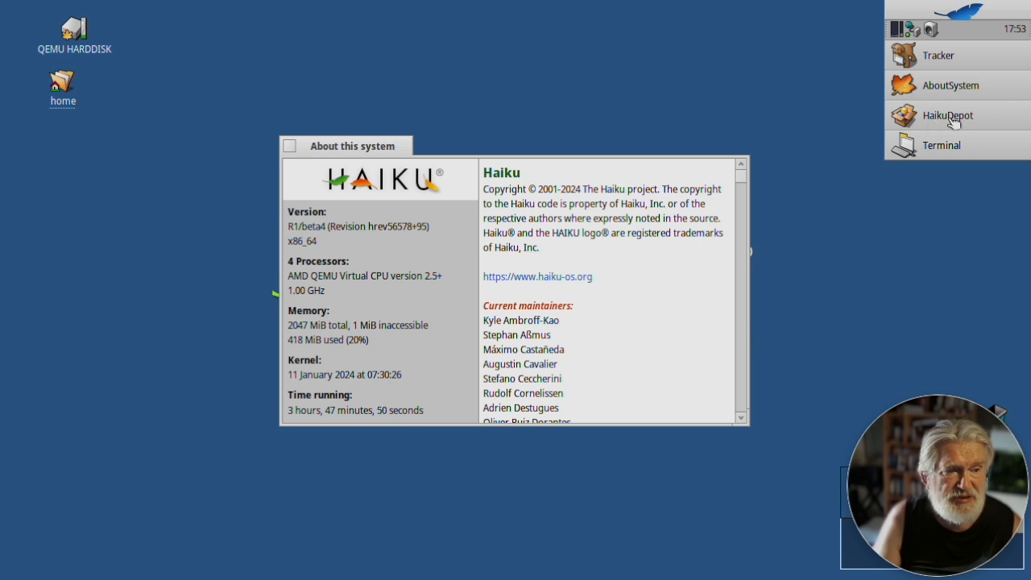
left_click(953, 119)
left_click(868, 108)
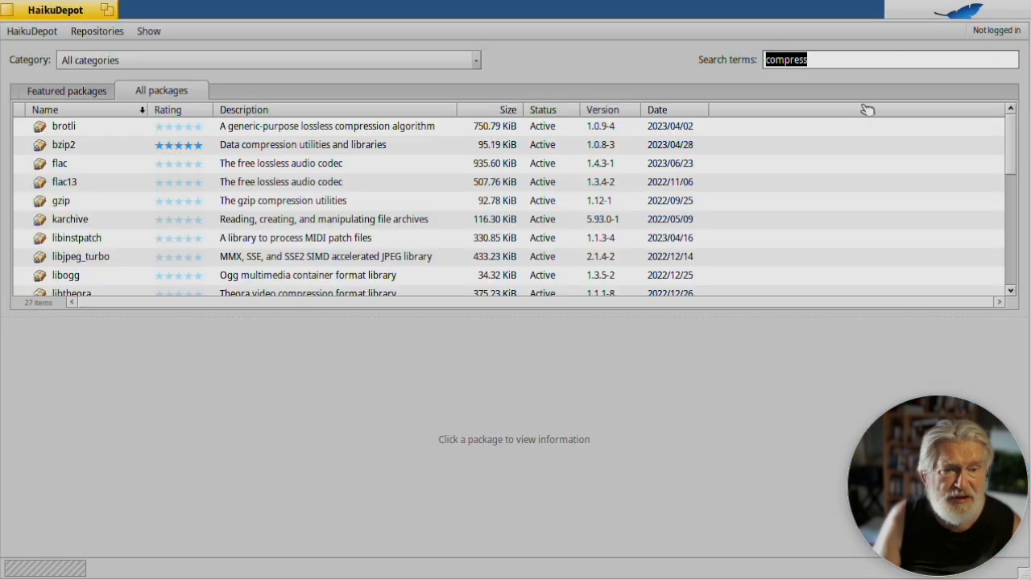
left_click(151, 32)
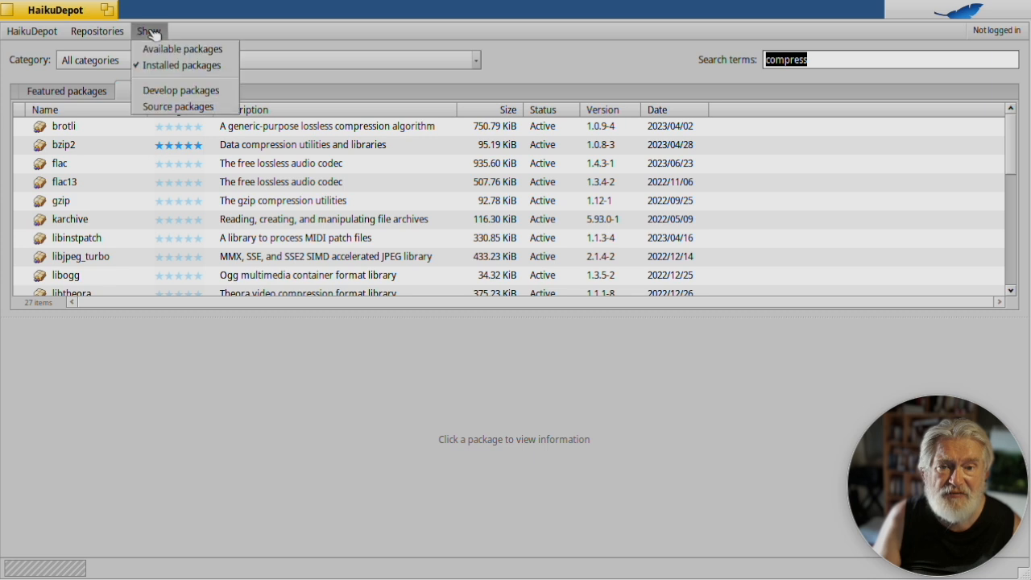
left_click(611, 82)
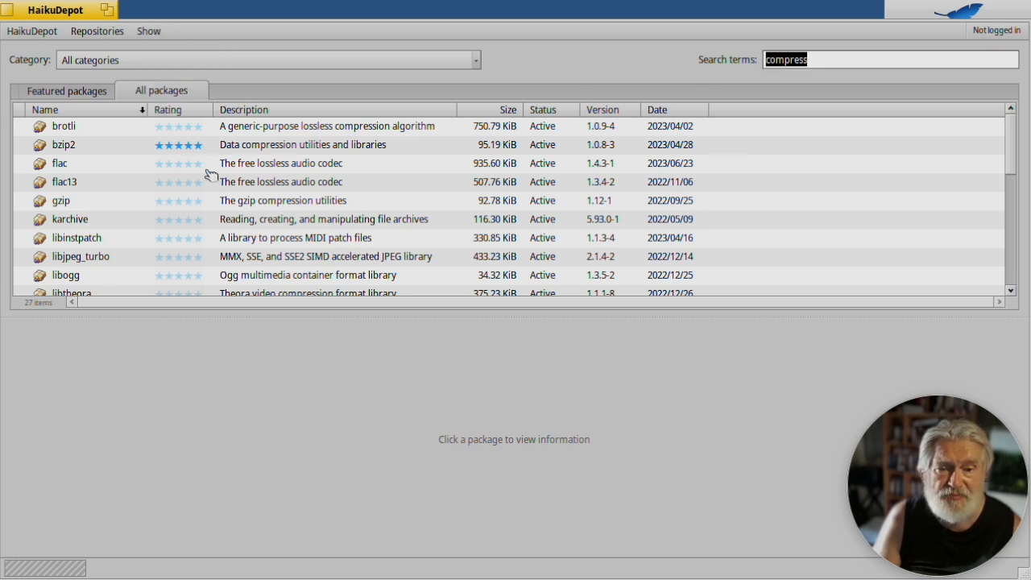
View the descriptions of the installed compression packages bzip2, gzip, p7zip, unzip and zip
left_click(120, 152)
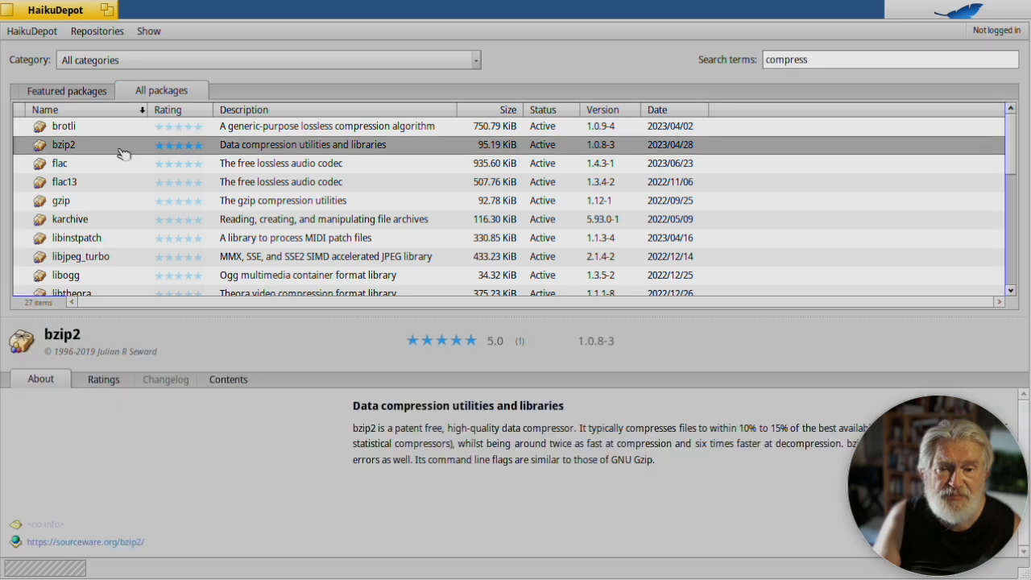
left_click(247, 205)
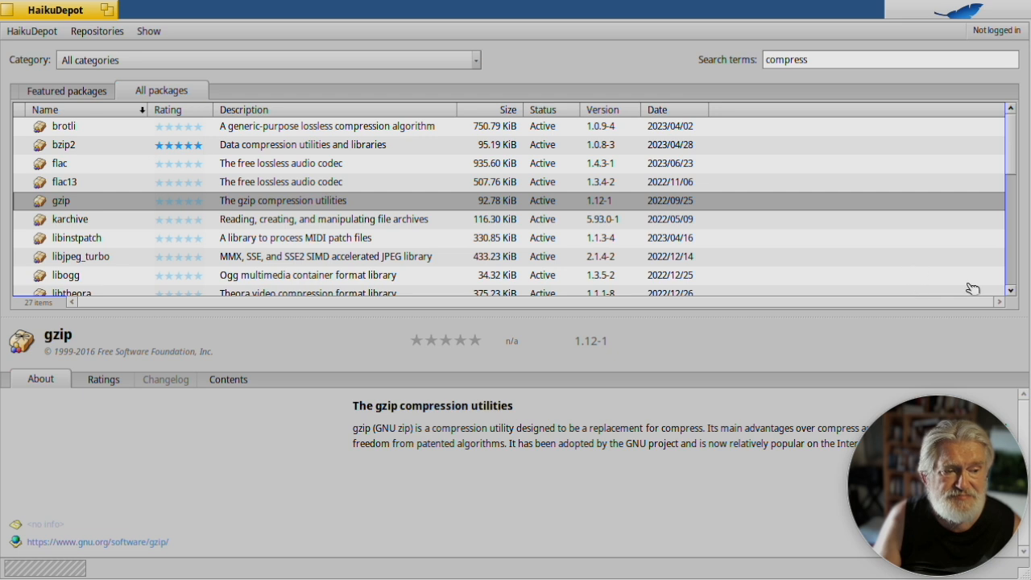
scroll(1015, 280, "down", 3)
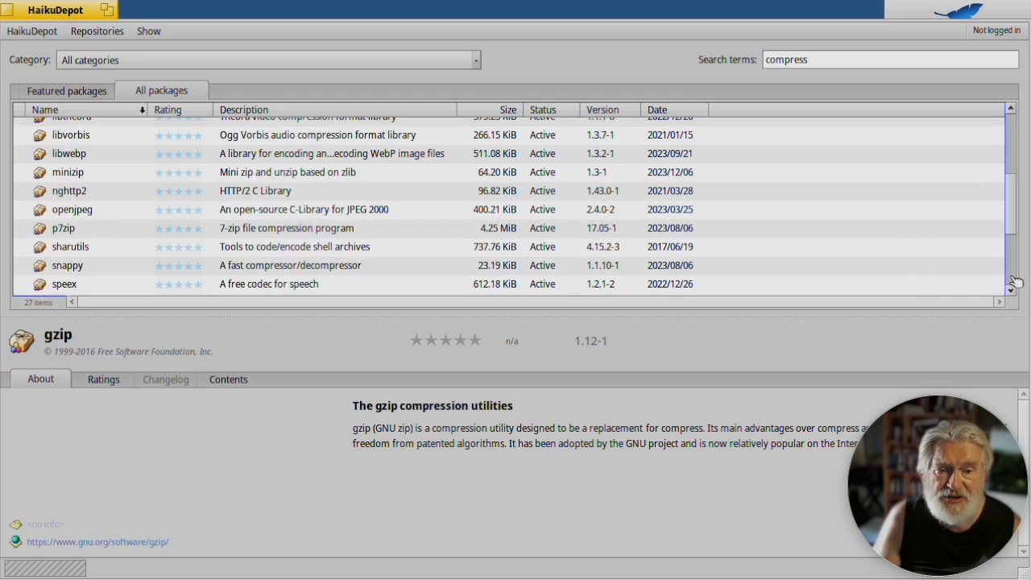
left_click(119, 234)
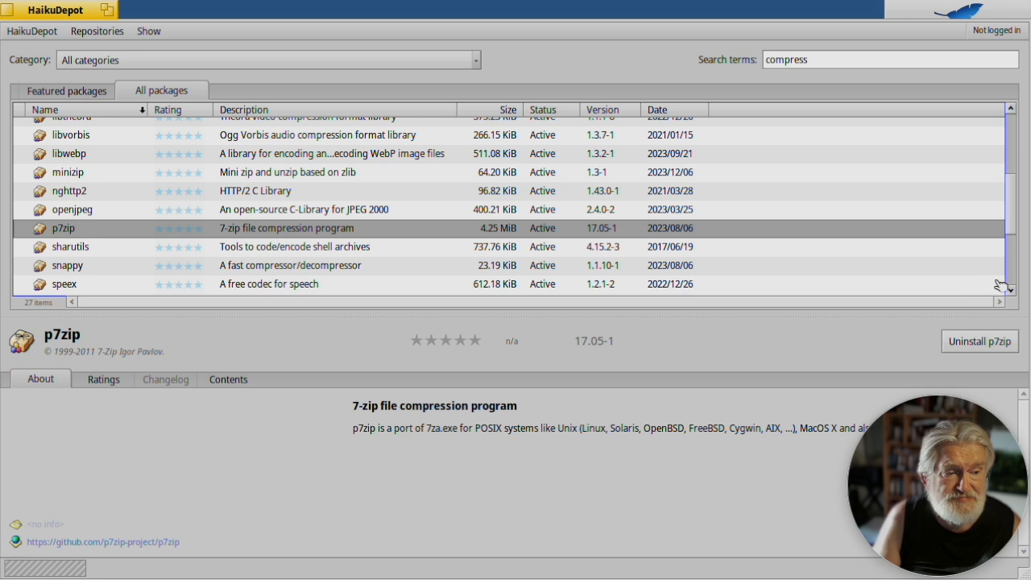
scroll(1013, 283, "down", 3)
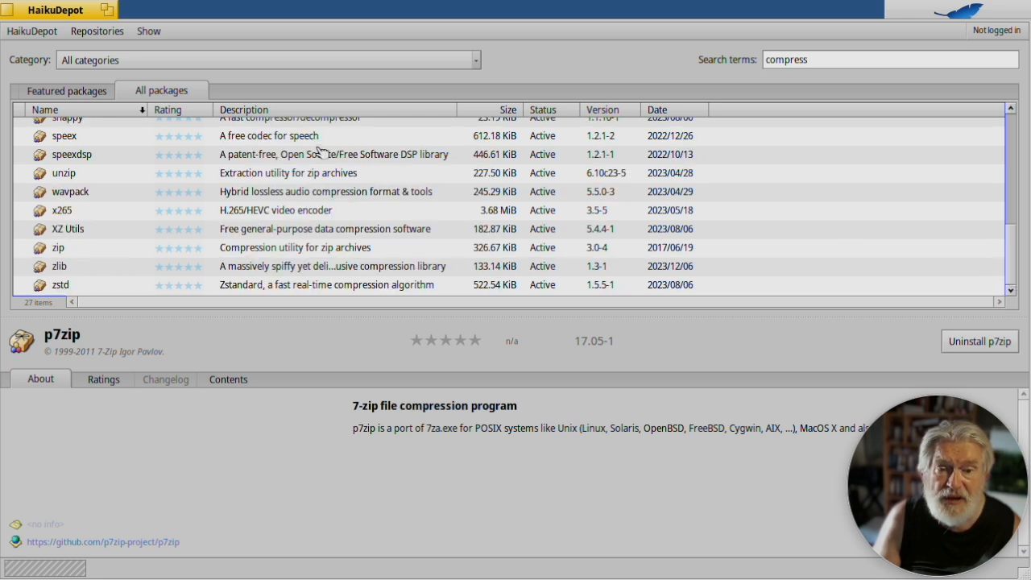
left_click(252, 175)
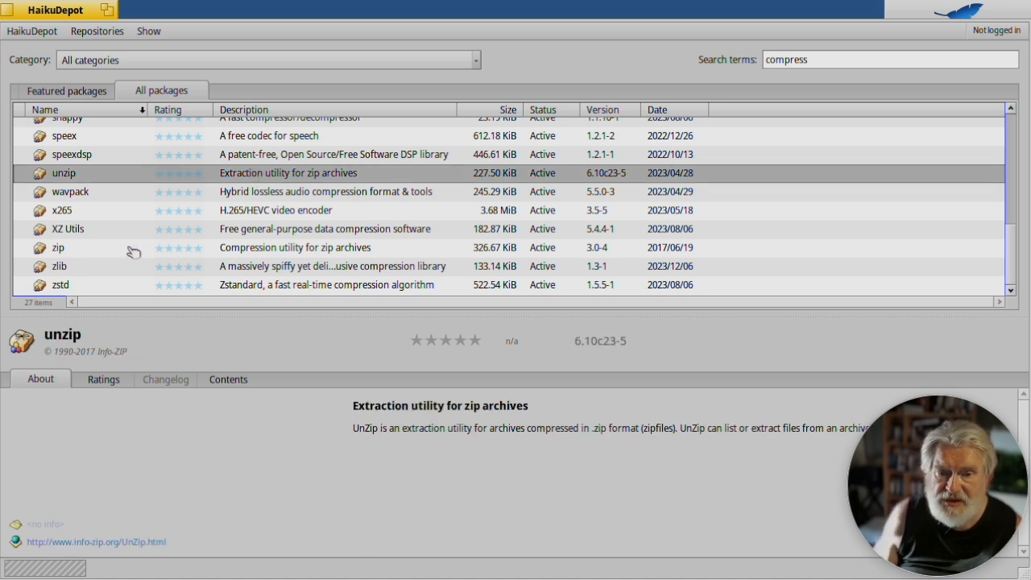
left_click(97, 253)
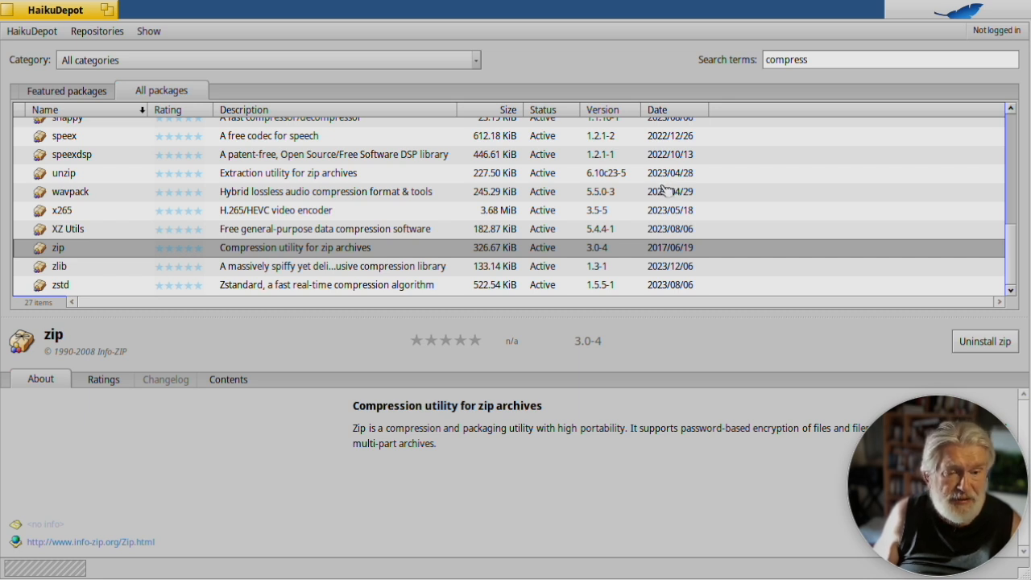
Include available packages in the list alongside the installed ones, and view the details of ancient and bzip2
left_click(150, 32)
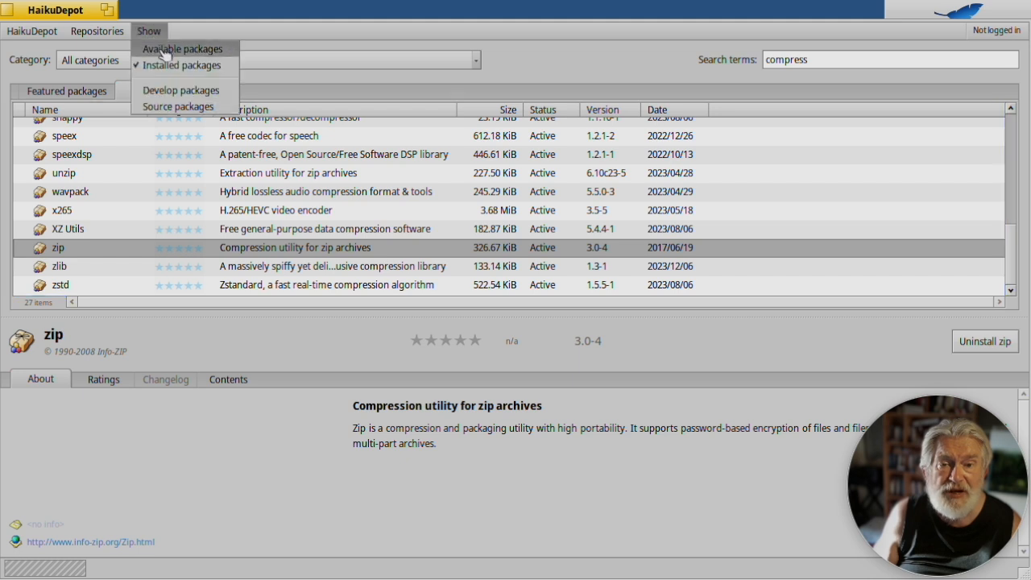
left_click(161, 49)
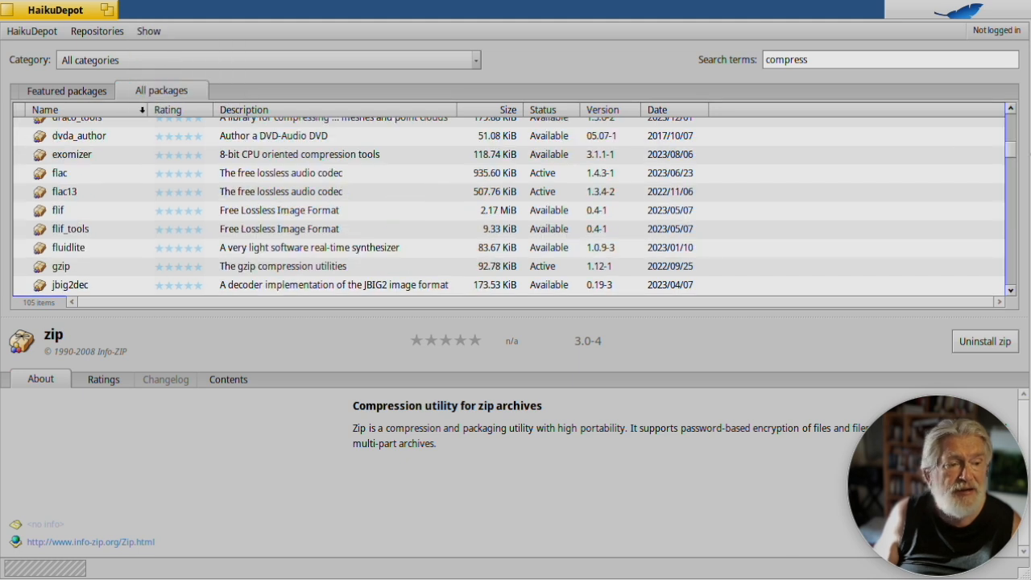
left_click(1012, 125)
left_click(1012, 126)
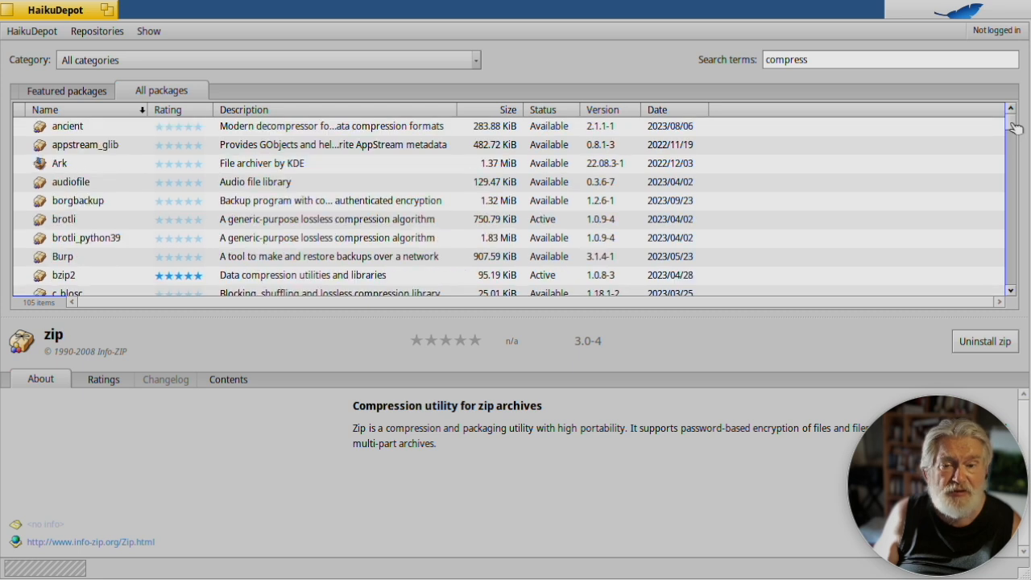
left_click(239, 129)
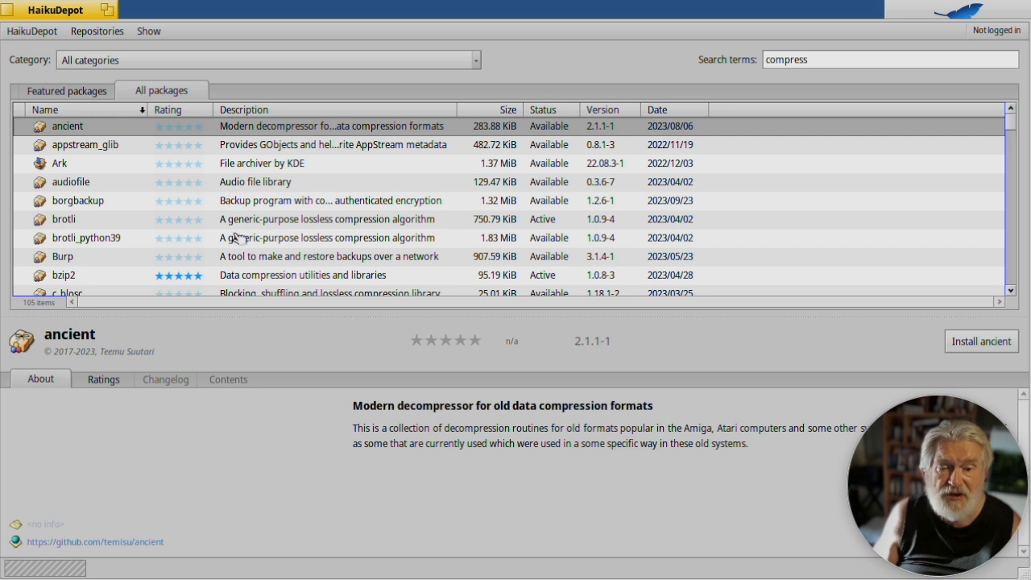
left_click(253, 276)
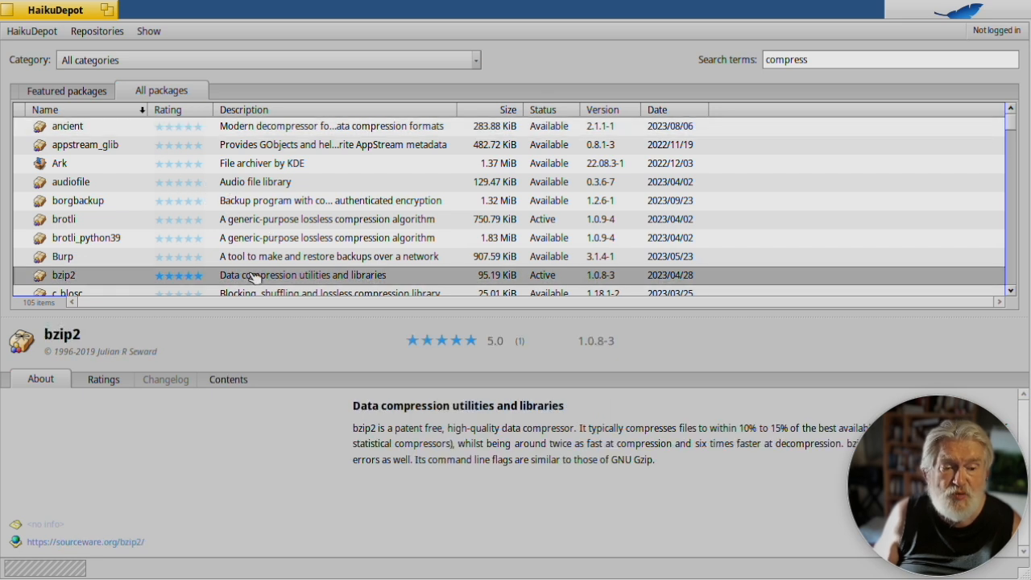
Hide installed packages from the list, keeping only available packages shown, and check the display filter
left_click(151, 32)
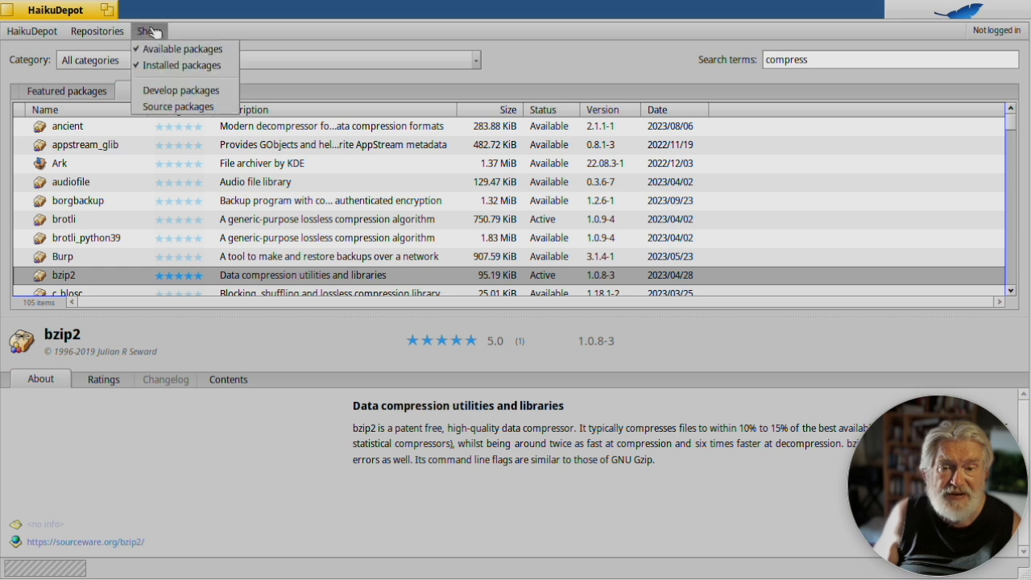
left_click(173, 65)
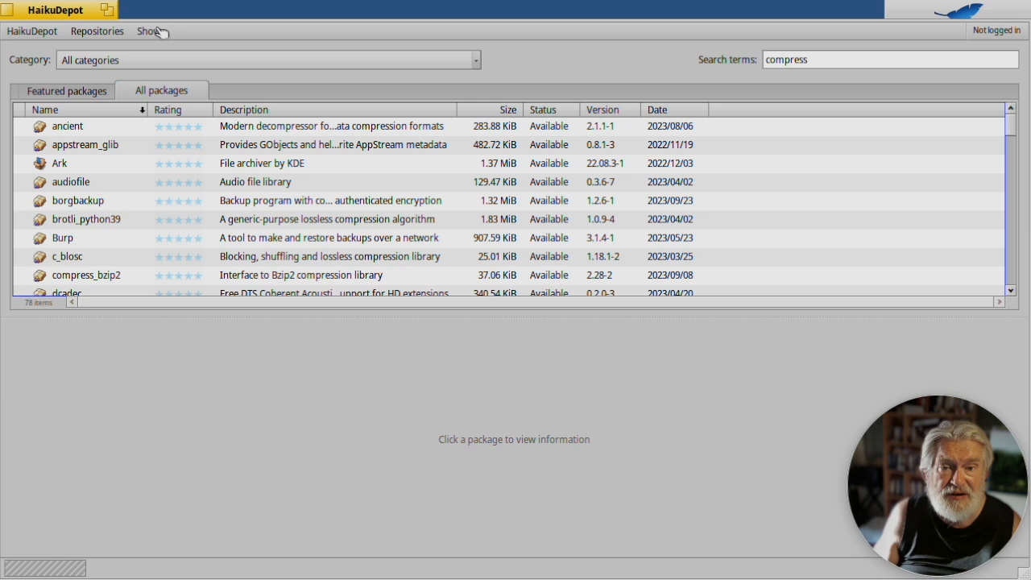
left_click(150, 32)
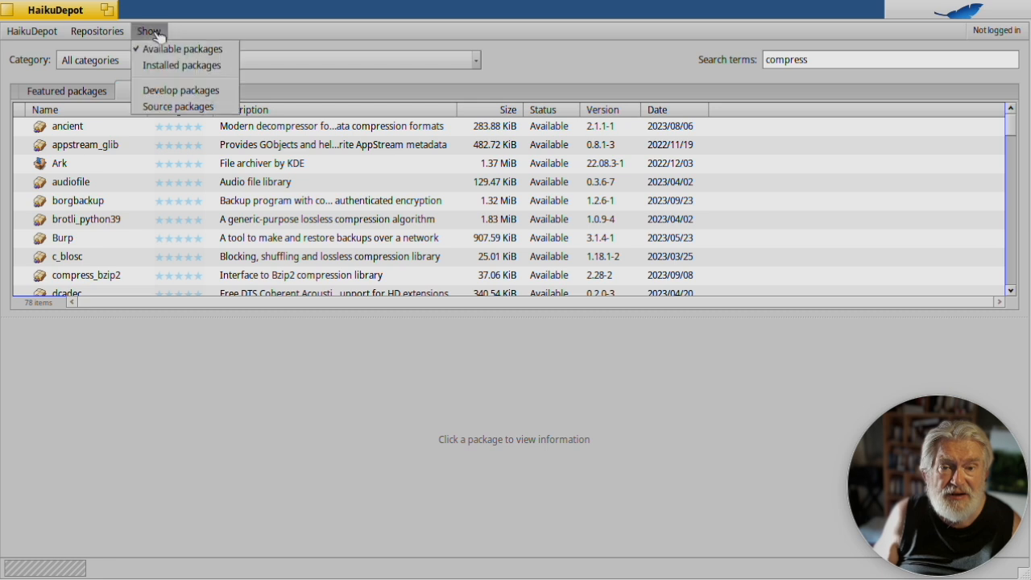
left_click(275, 43)
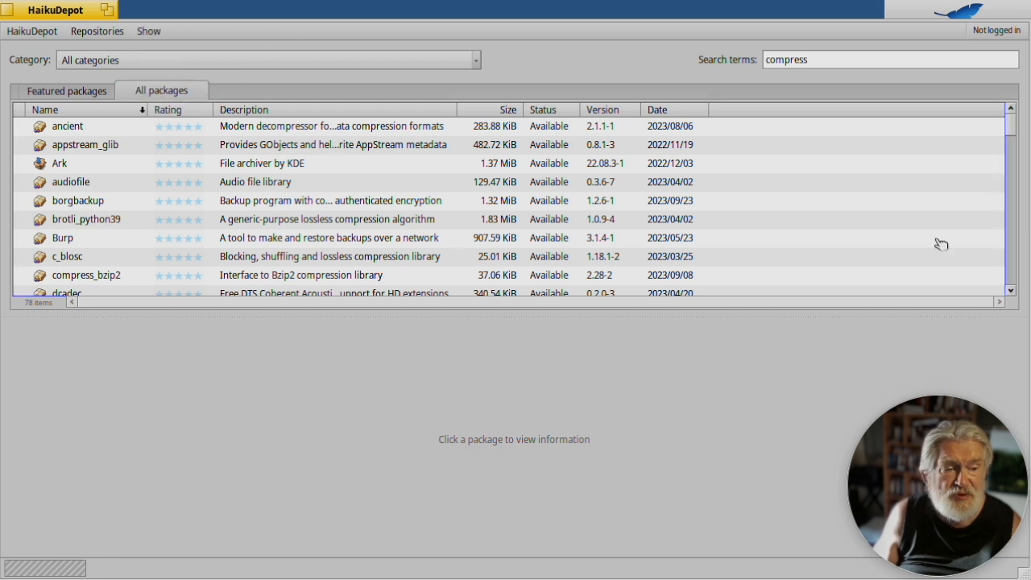
Browse the available compression packages and view the descriptions of lha, lzo, lzop and lzip
left_click(1012, 278)
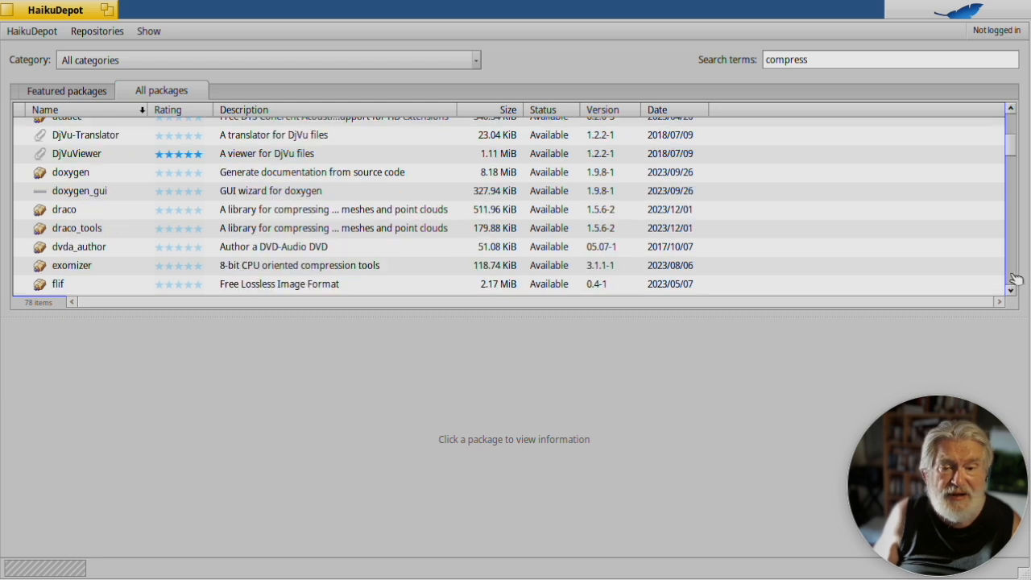
left_click(1012, 277)
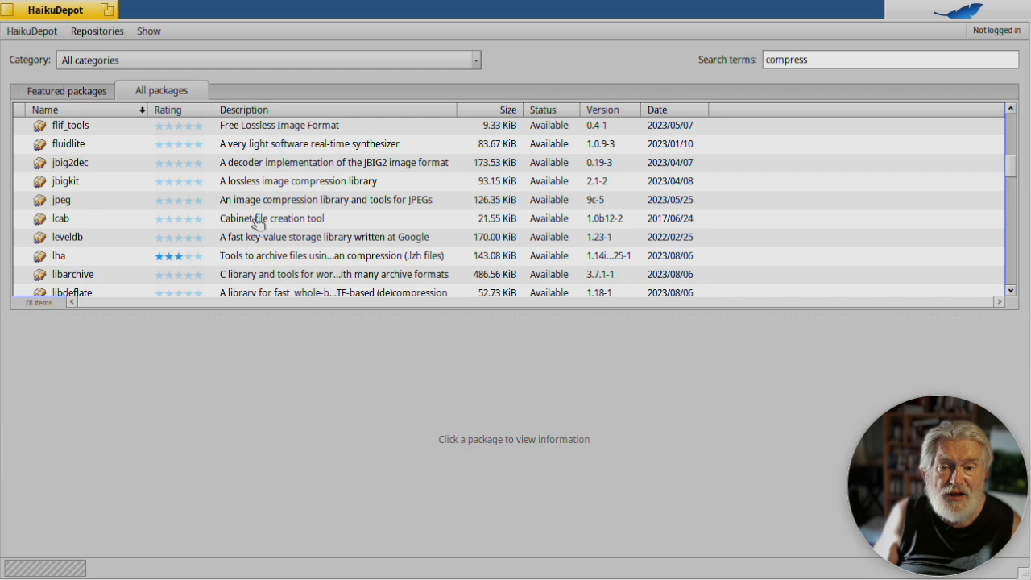
left_click(286, 256)
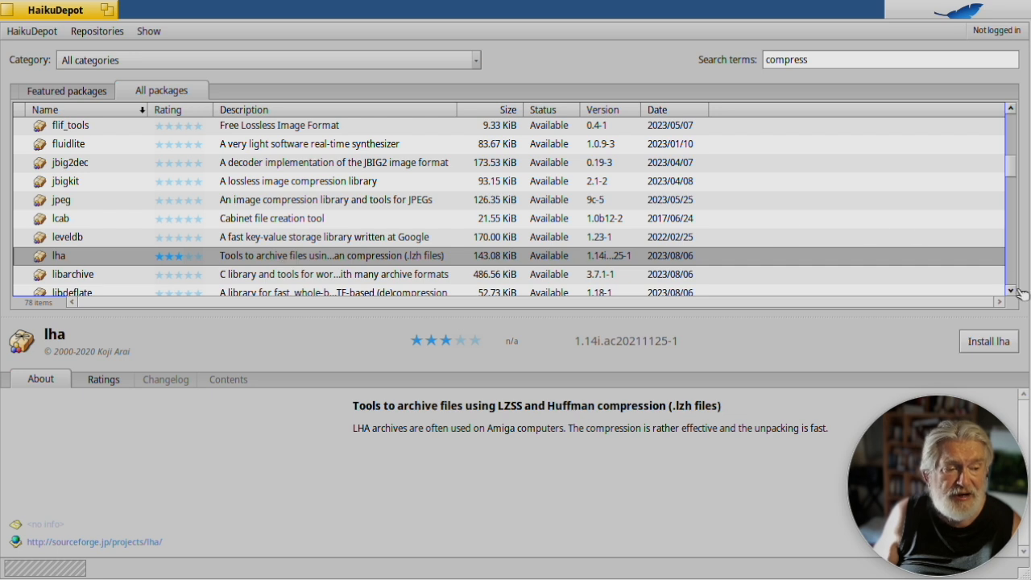
scroll(1013, 271, "down", 3)
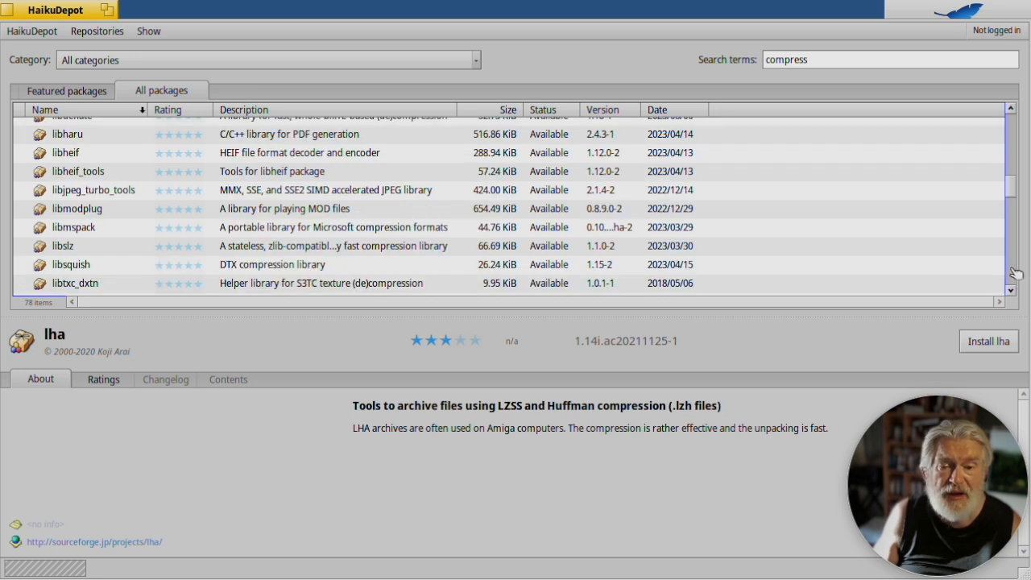
scroll(1016, 273, "down", 3)
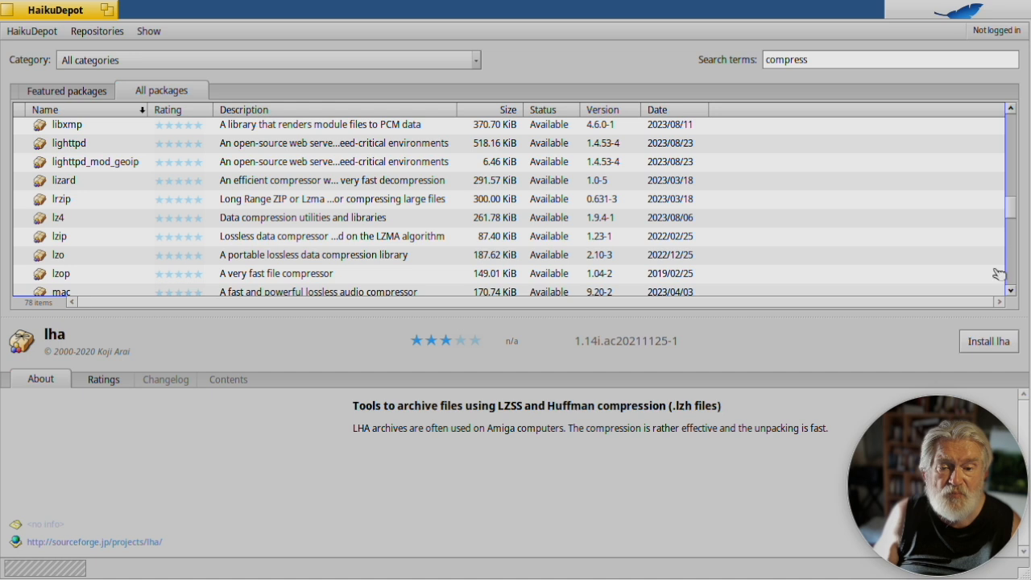
left_click(315, 259)
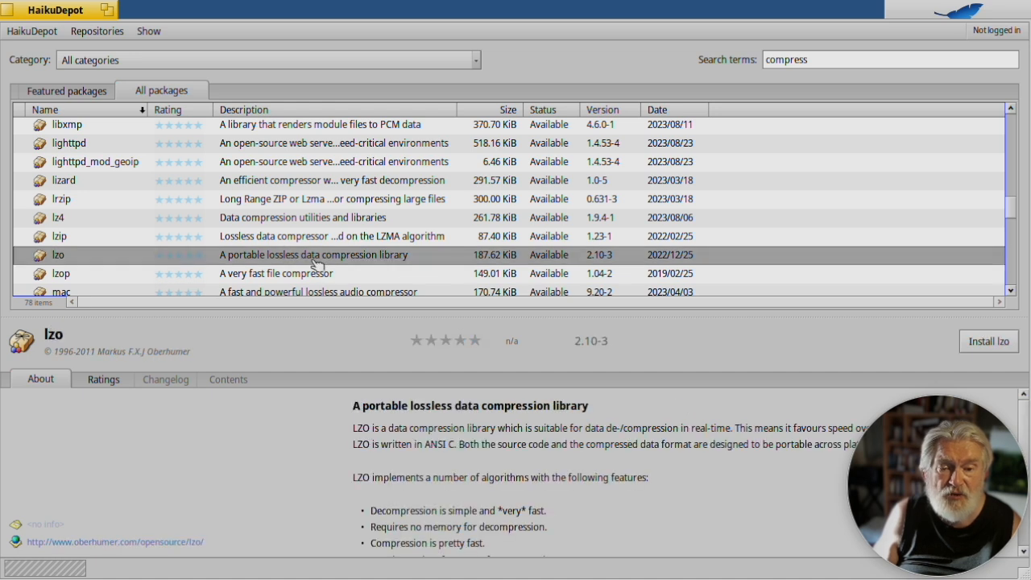
left_click(243, 276)
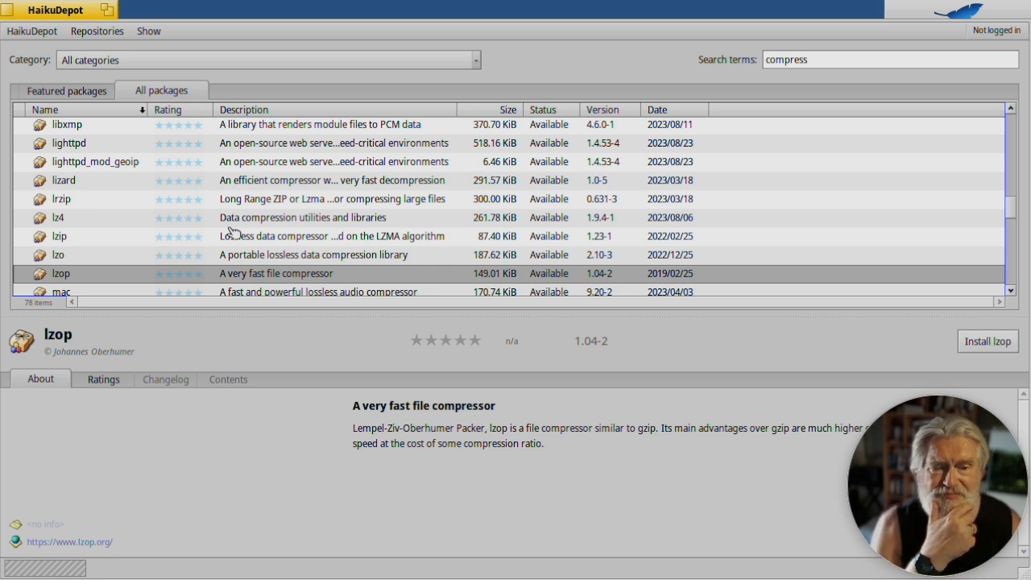
left_click(238, 237)
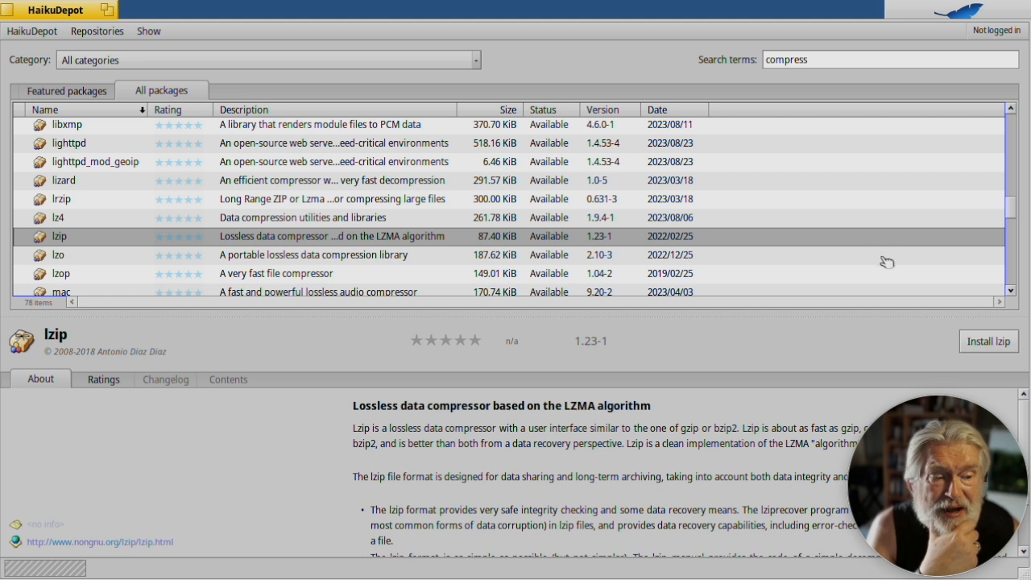
View the description of szip and read UnRAR's description with its list of supported file formats
left_click(1016, 273)
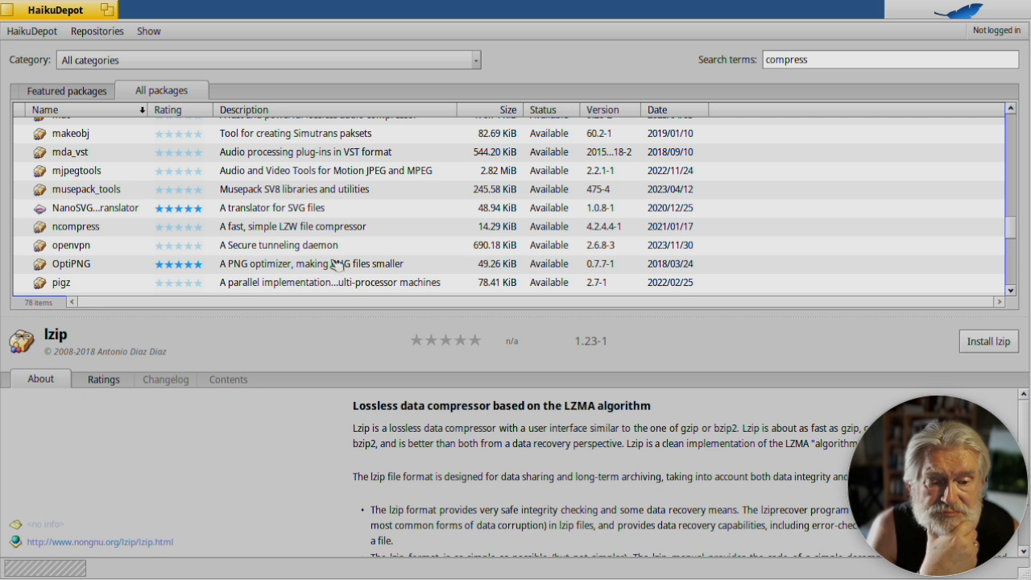
left_click(1011, 279)
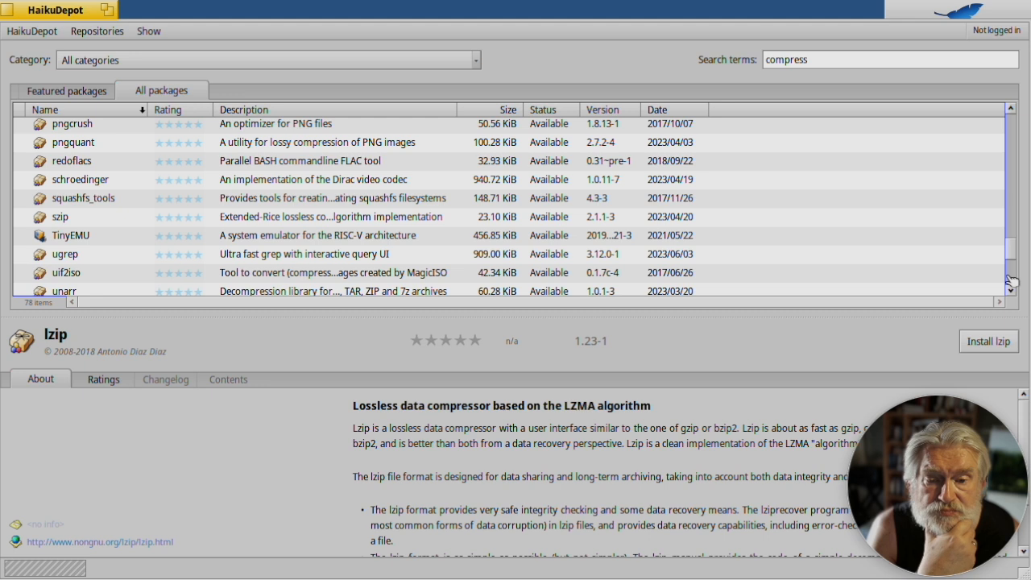
left_click(267, 218)
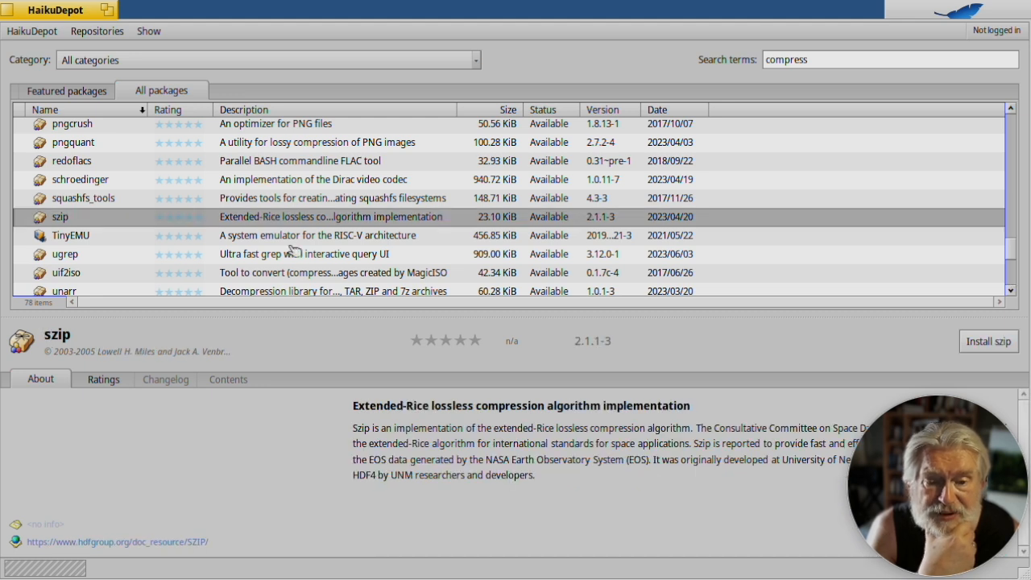
left_click(1012, 283)
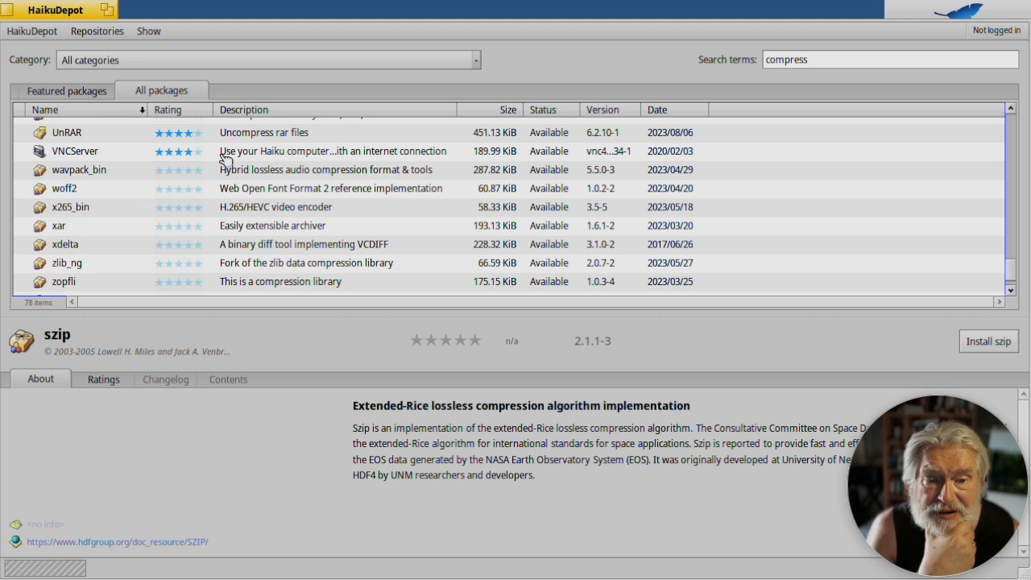
left_click(249, 135)
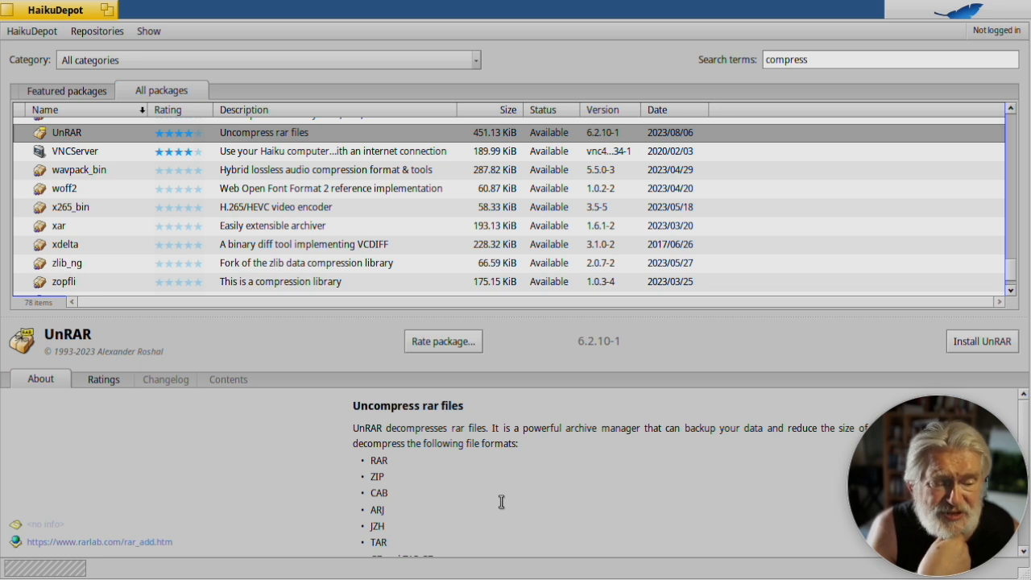
left_click(432, 475)
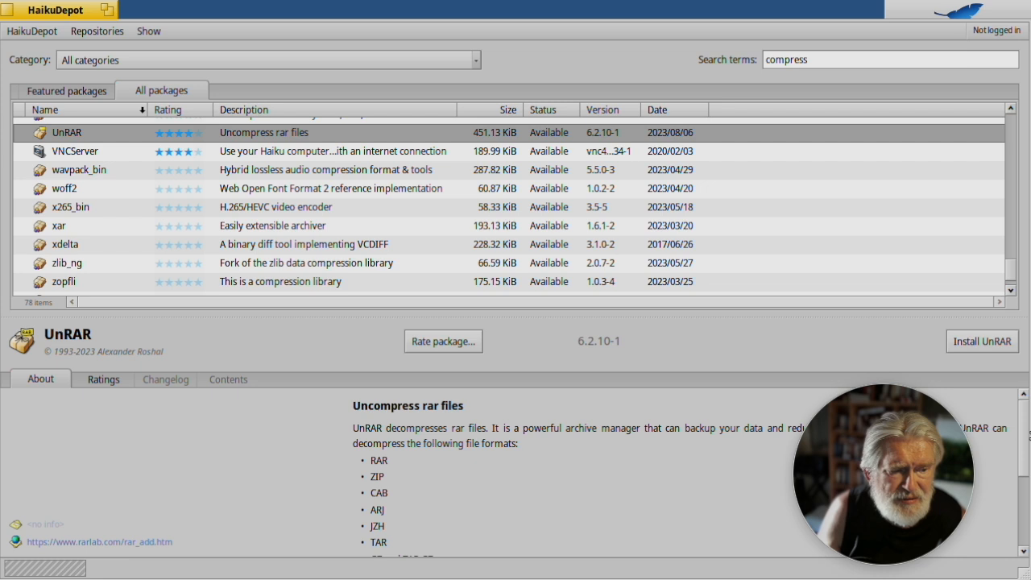
scroll(1017, 445, "down", 3)
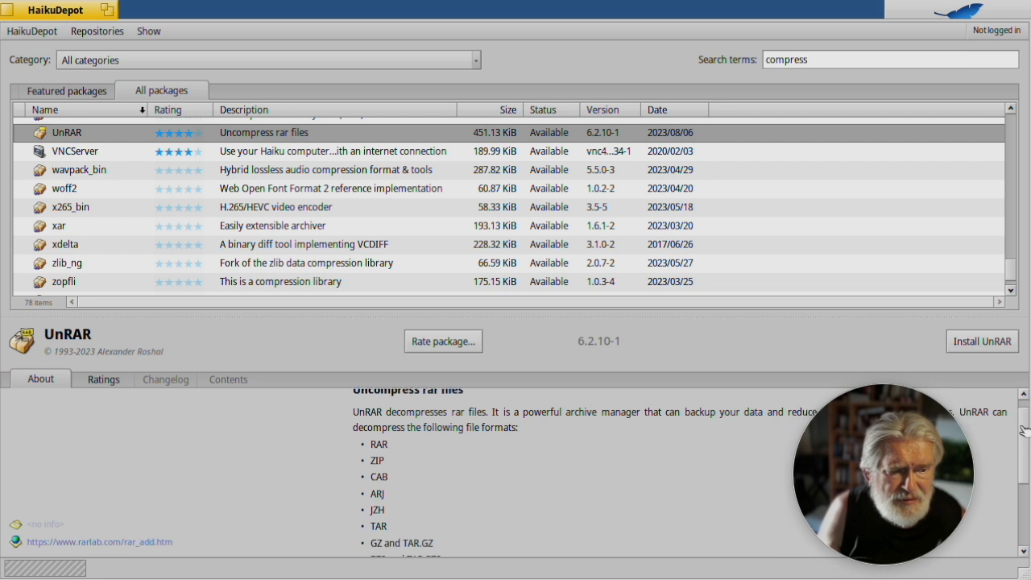
Read the remaining formats in UnRAR's description and xar's description, and browse the package list to its end
left_click_drag(1017, 446, 1014, 489)
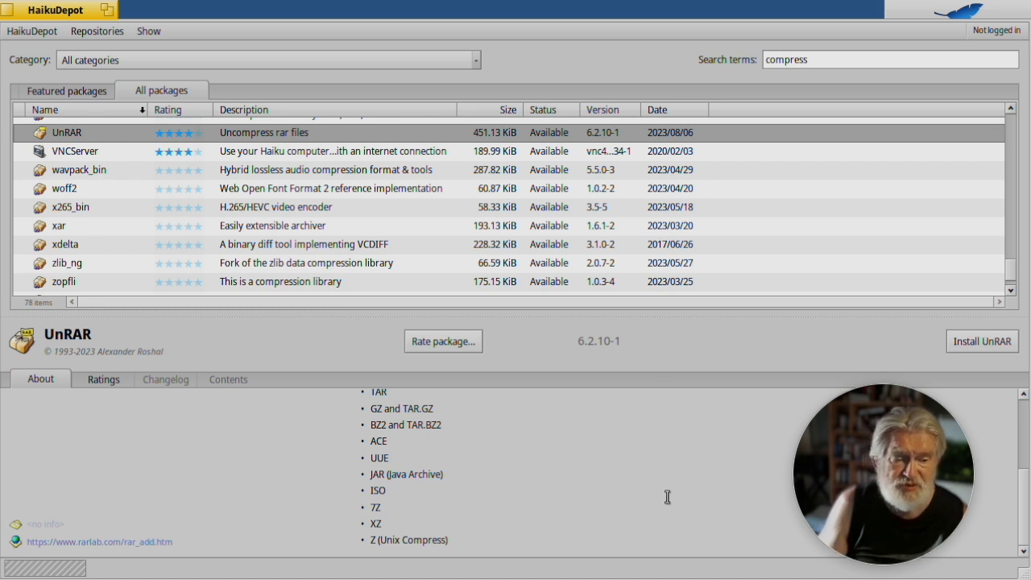
left_click_drag(895, 470, 938, 459)
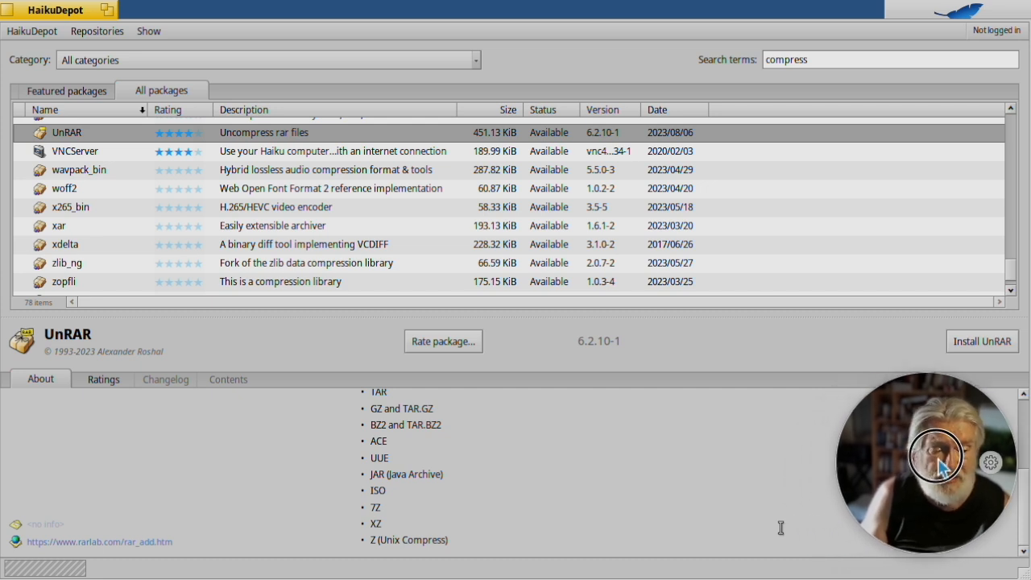
left_click(254, 226)
left_click(254, 225)
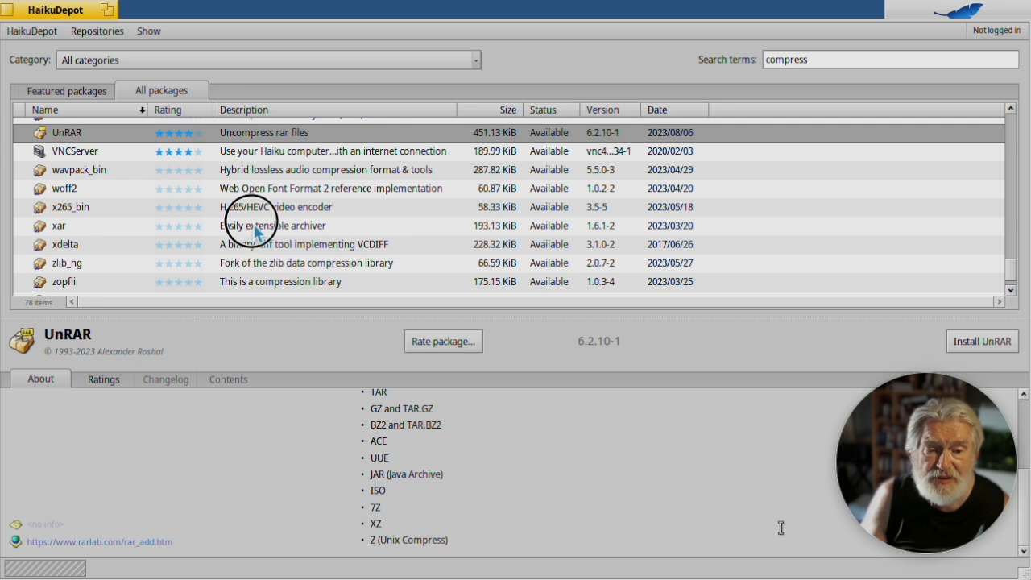
left_click(291, 228)
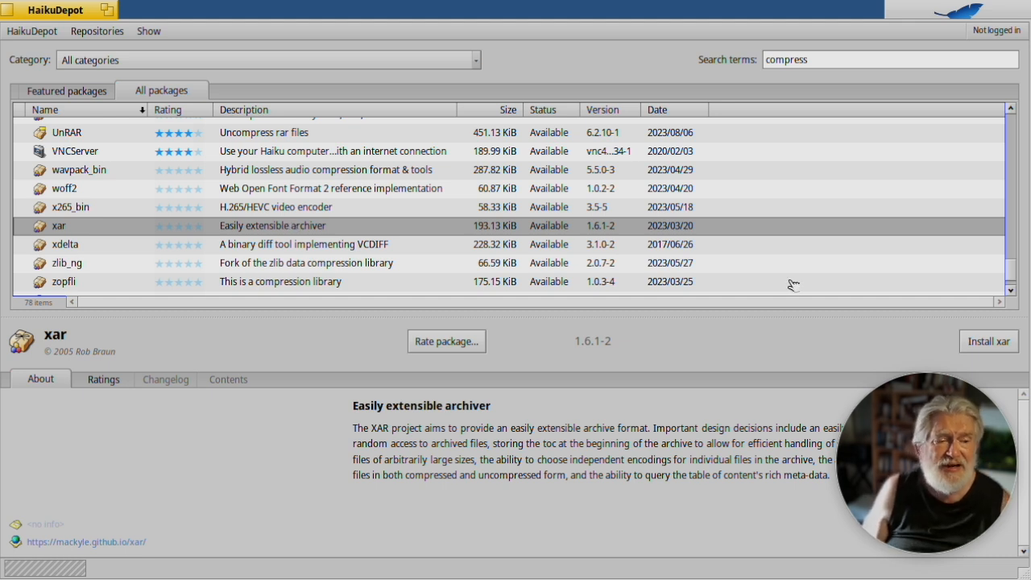
left_click(1012, 291)
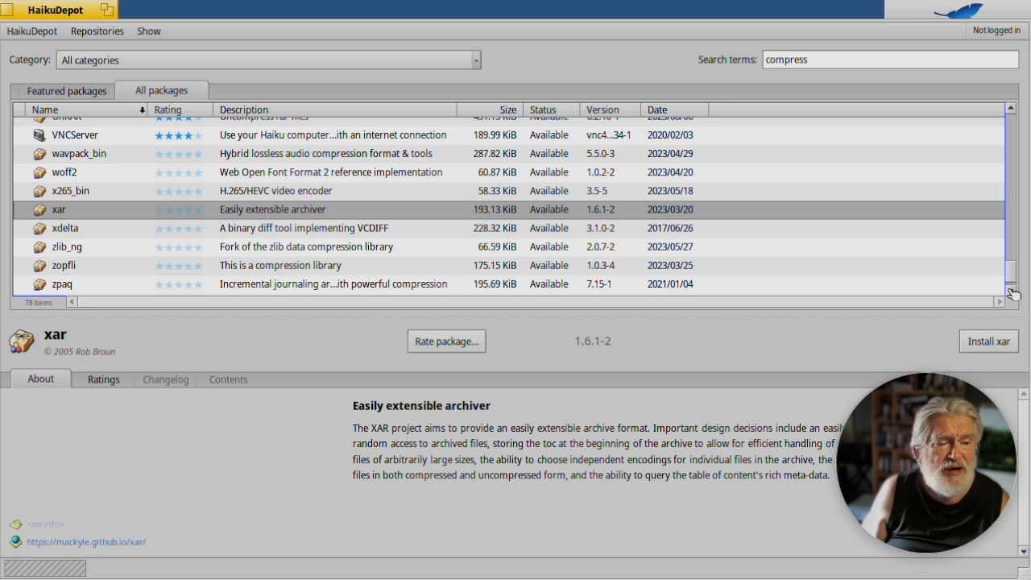
left_click(1011, 291)
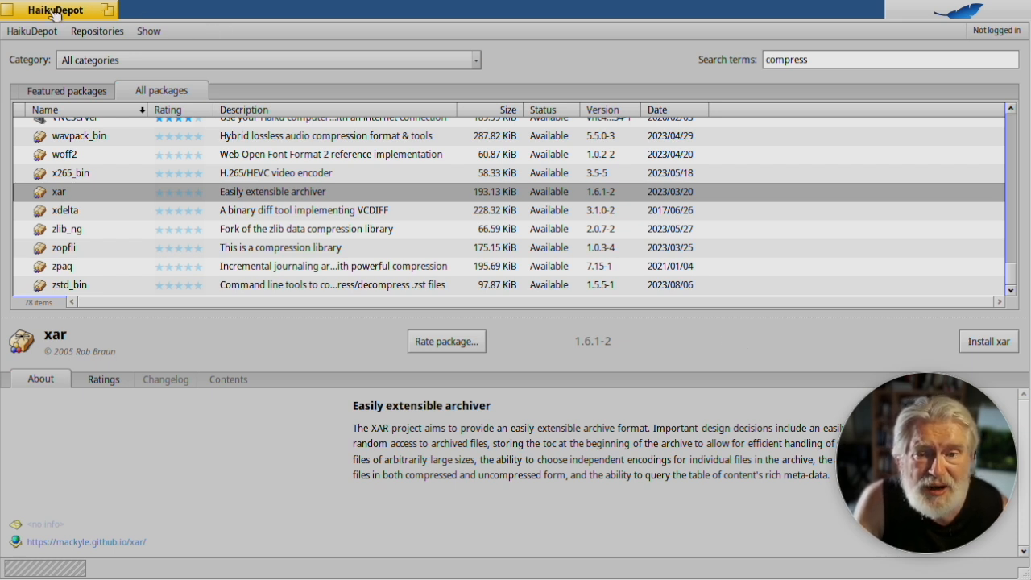
Close HaikuDepot and the About this system window, and open the home folder from the desktop
left_click(11, 11)
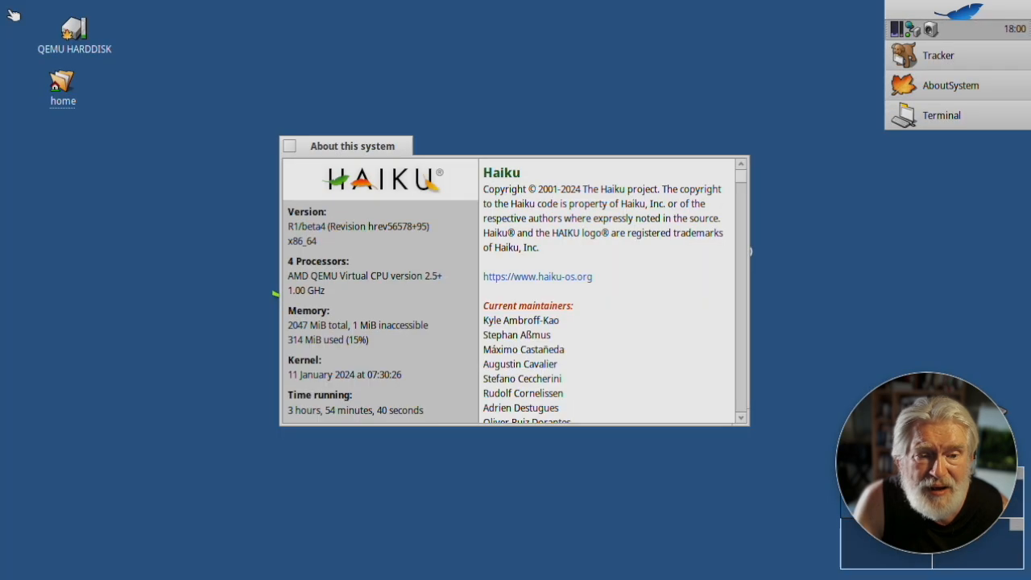
left_click(290, 147)
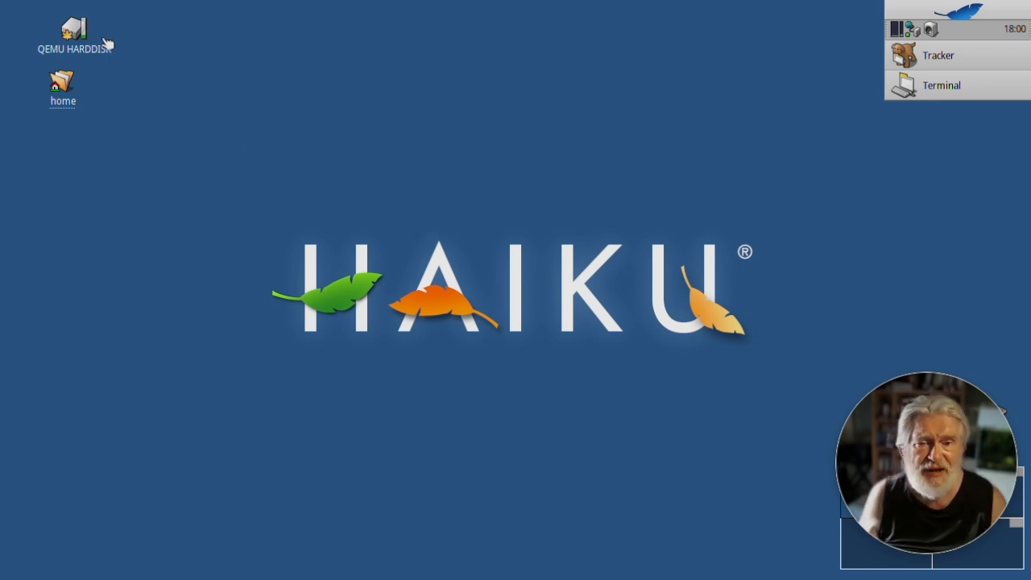
double_click(66, 83)
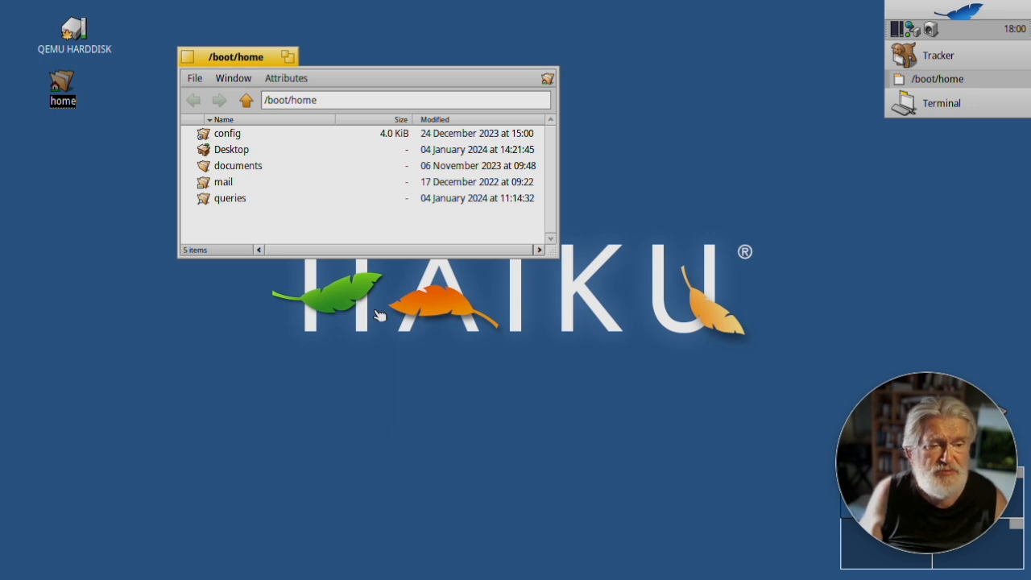
Switch to the running Terminal and run zip without arguments to read its usage help
left_click(898, 111)
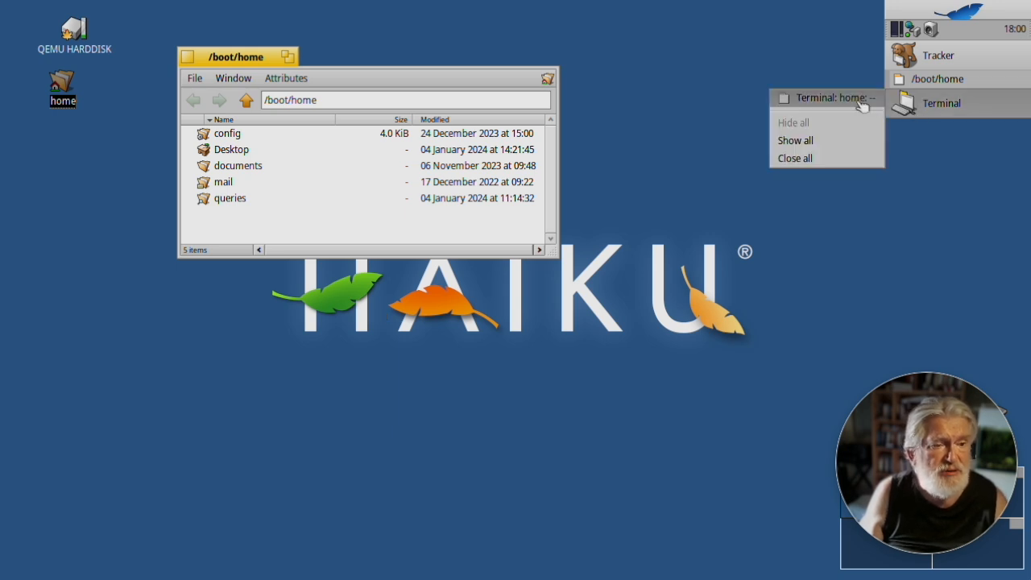
left_click(855, 98)
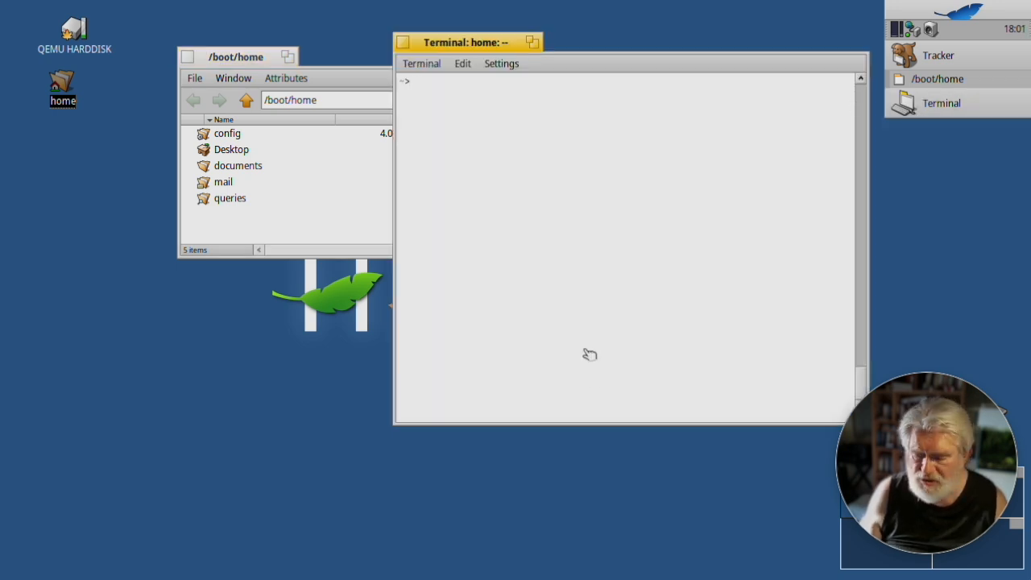
type("zip")
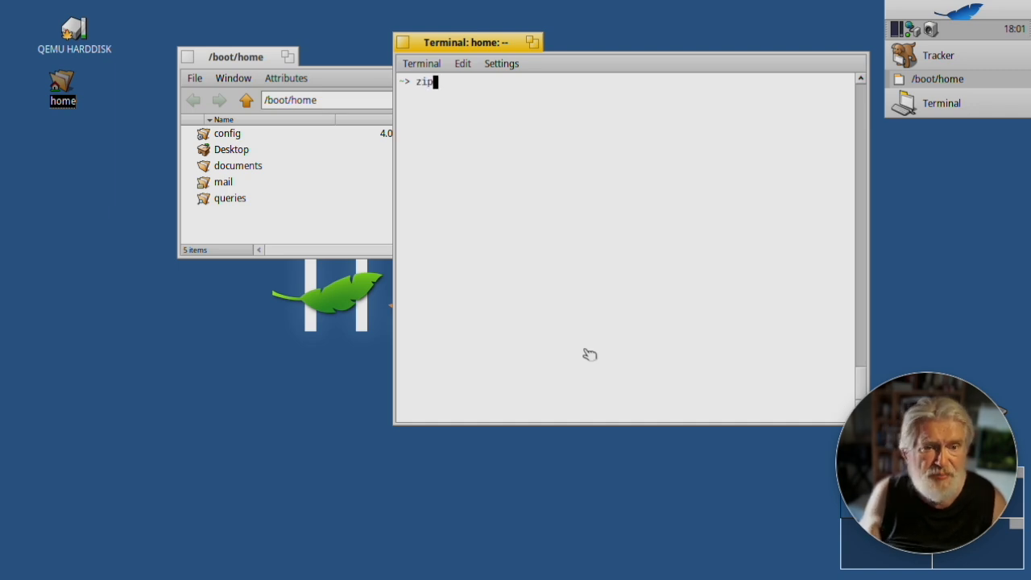
key("Return")
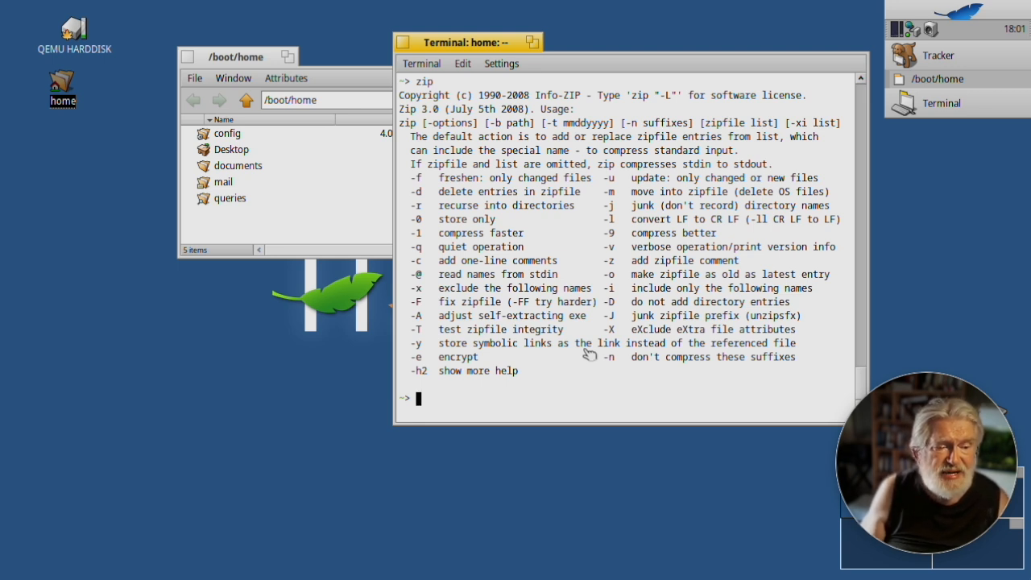
Clear the Terminal and run zip -h2 to view the extended help
type("clear")
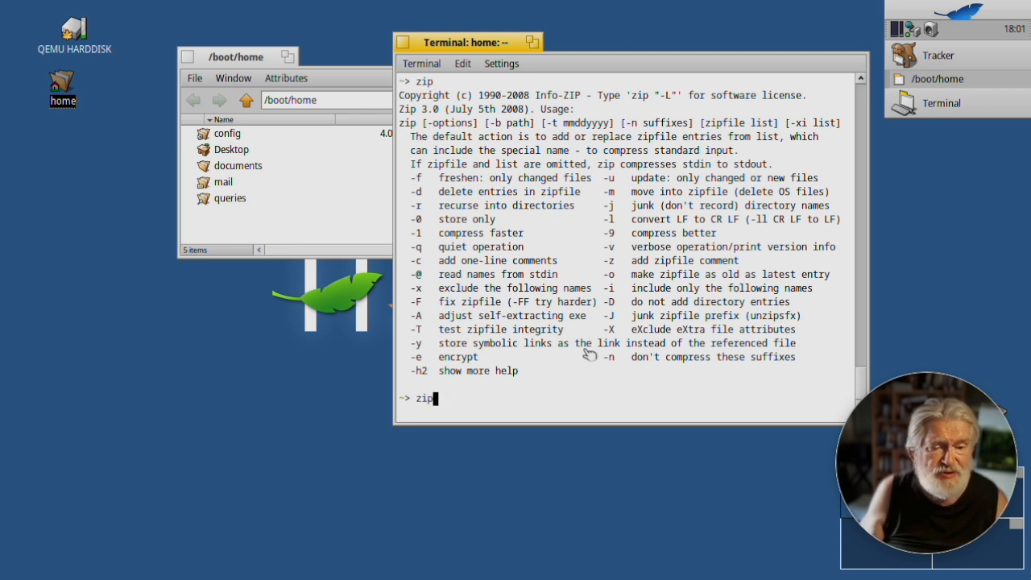
key("Up")
type("-h")
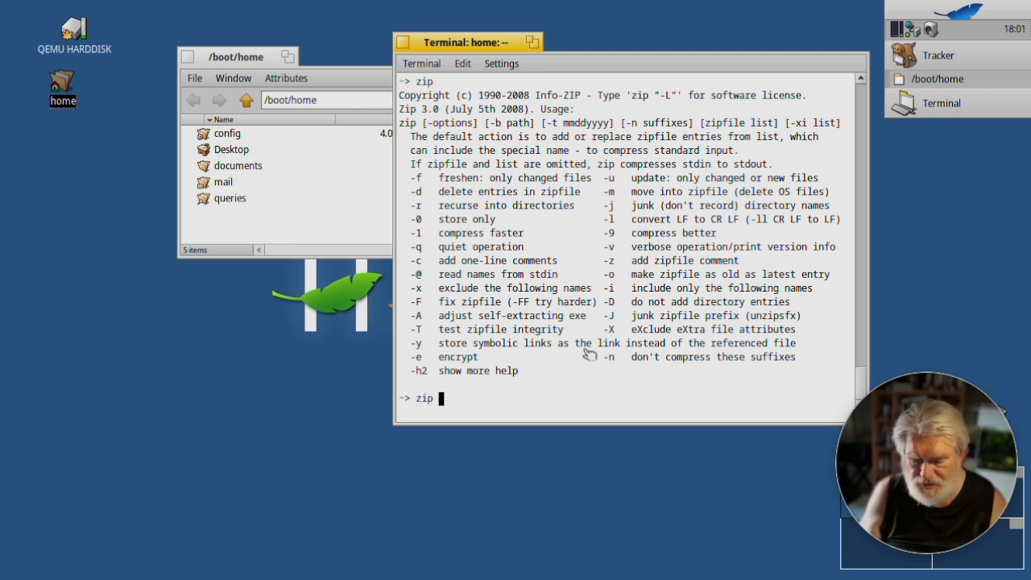
type("2")
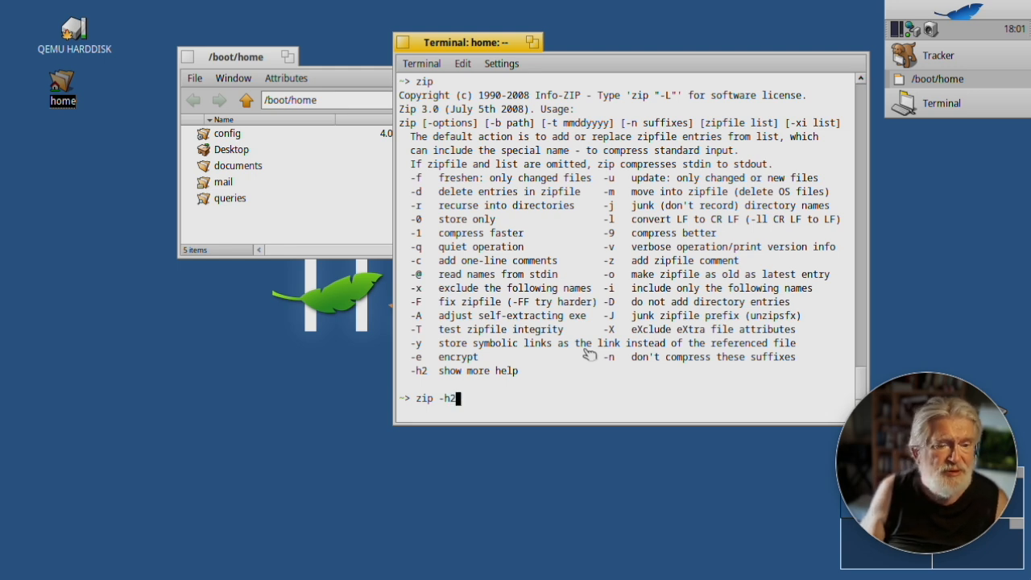
key("Return")
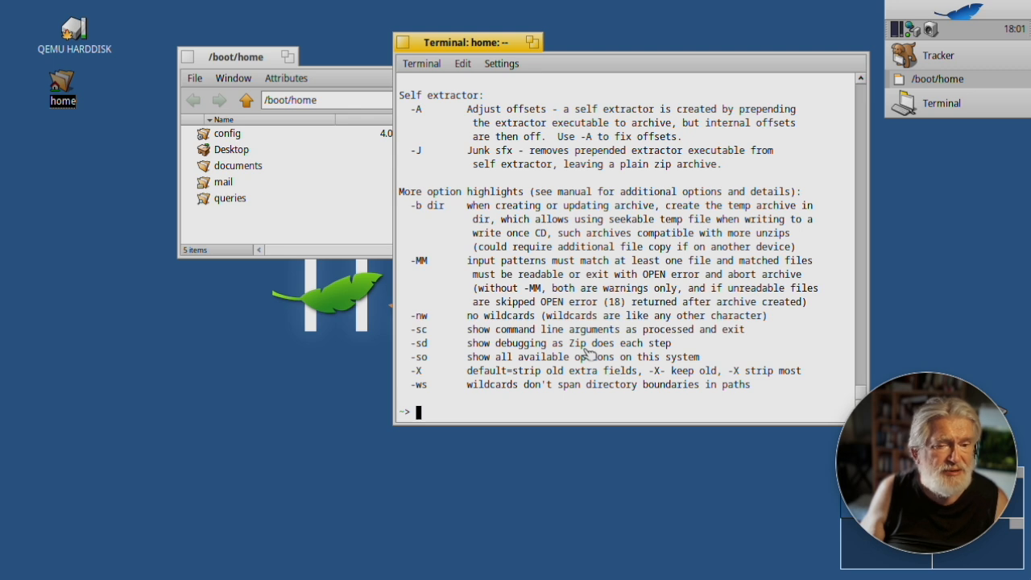
Run plain zip again to review its basic option list, and close the Terminal
key("Up")
key("BackSpace")
key("BackSpace")
key("BackSpace")
key("BackSpace")
key("Return")
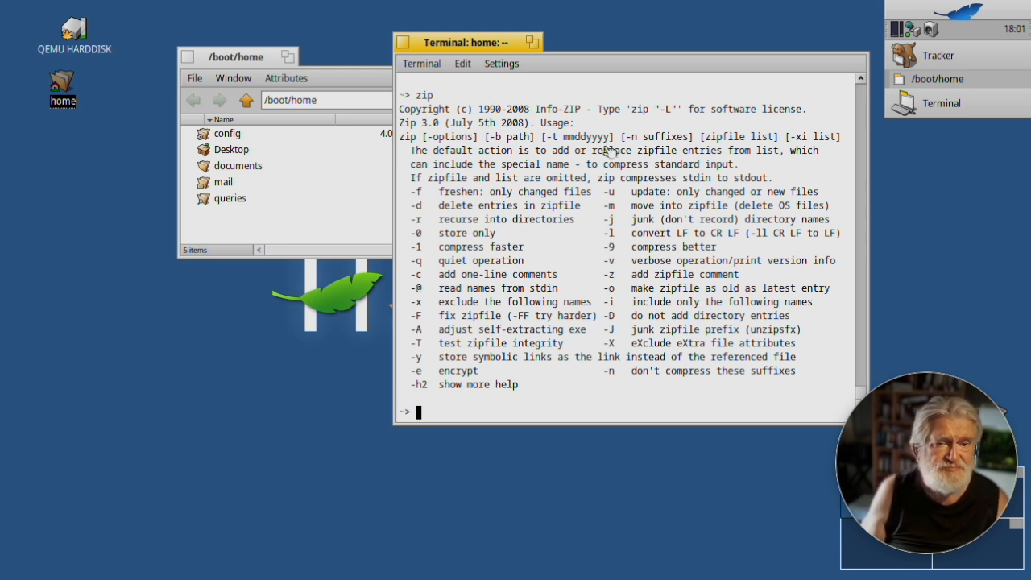
left_click(407, 43)
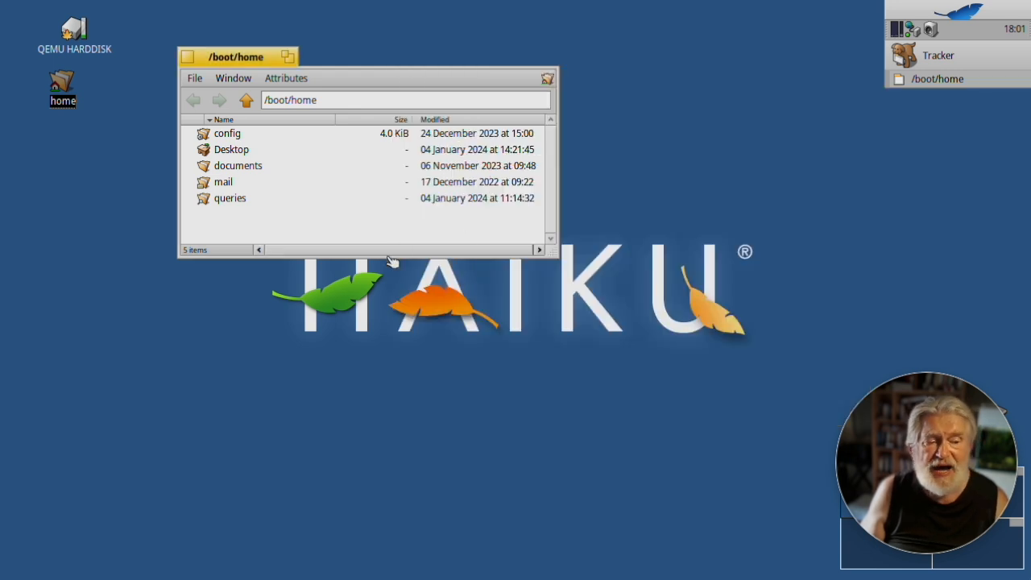
Compress the config folder in /boot/home into a zip archive with the ZipOMatic add-on
left_click(229, 134)
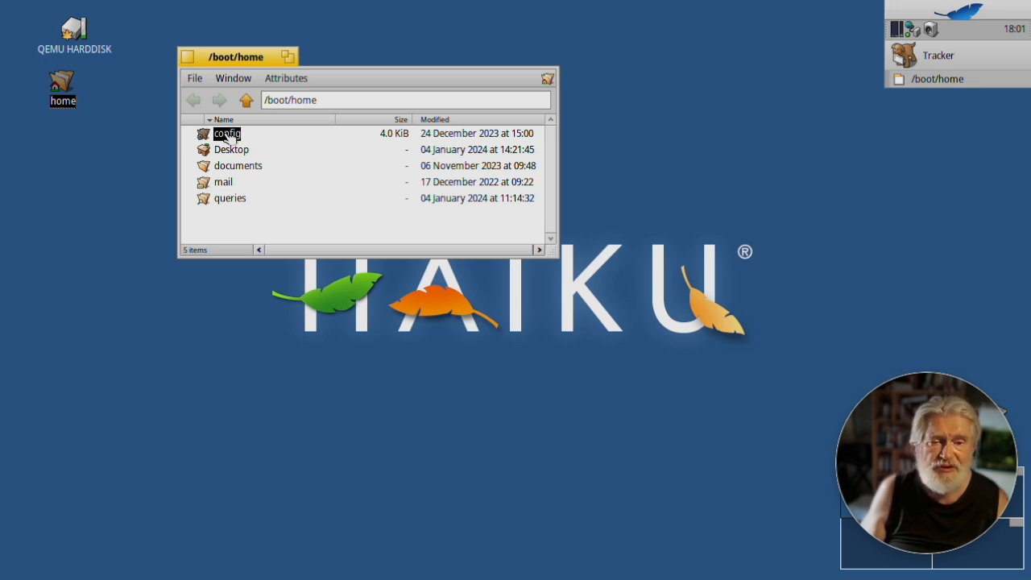
right_click(228, 136)
mouse_move(295, 274)
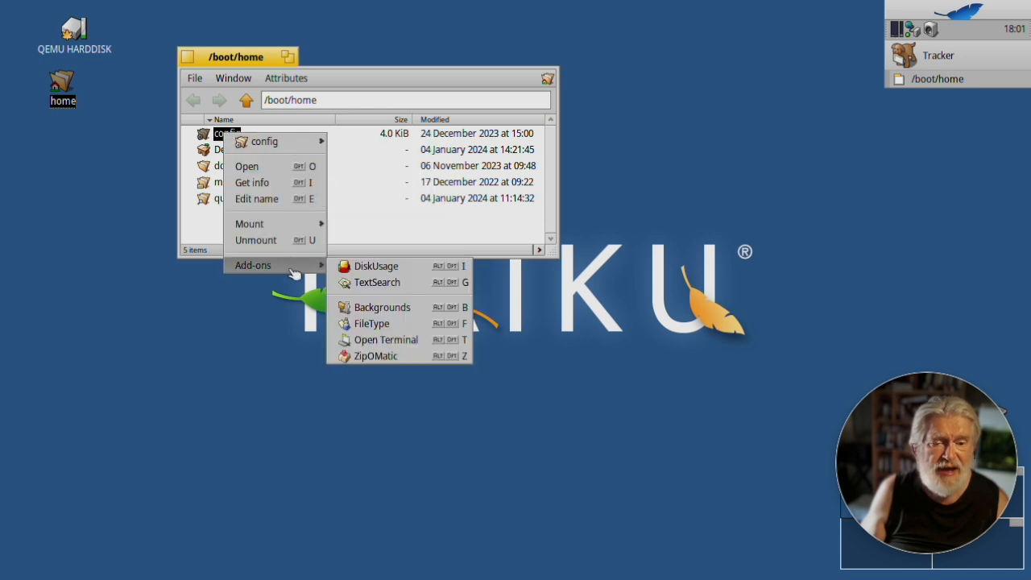
left_click(417, 359)
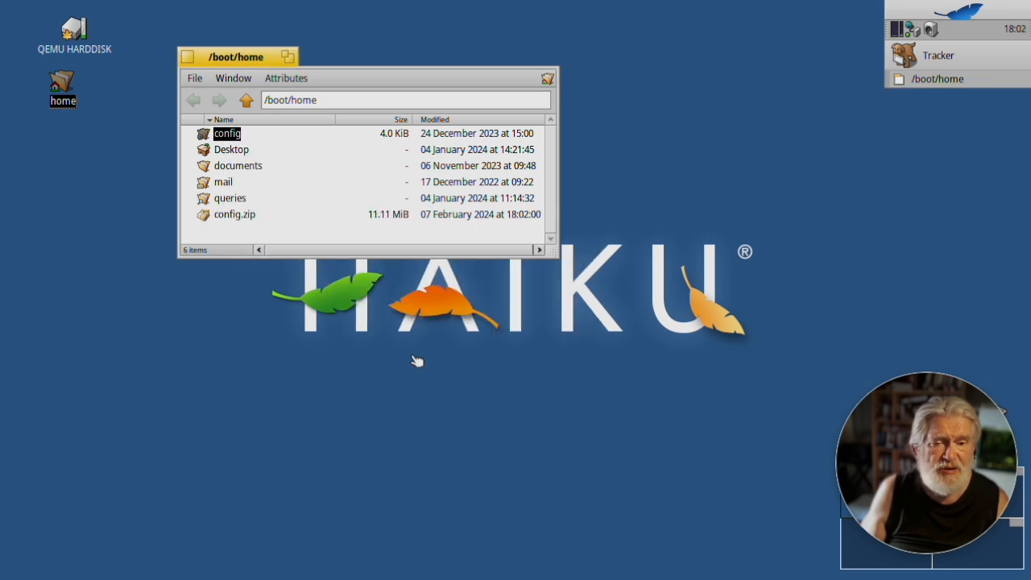
Rename config.zip to "my config archive", leaving off the file extension
left_click(237, 218)
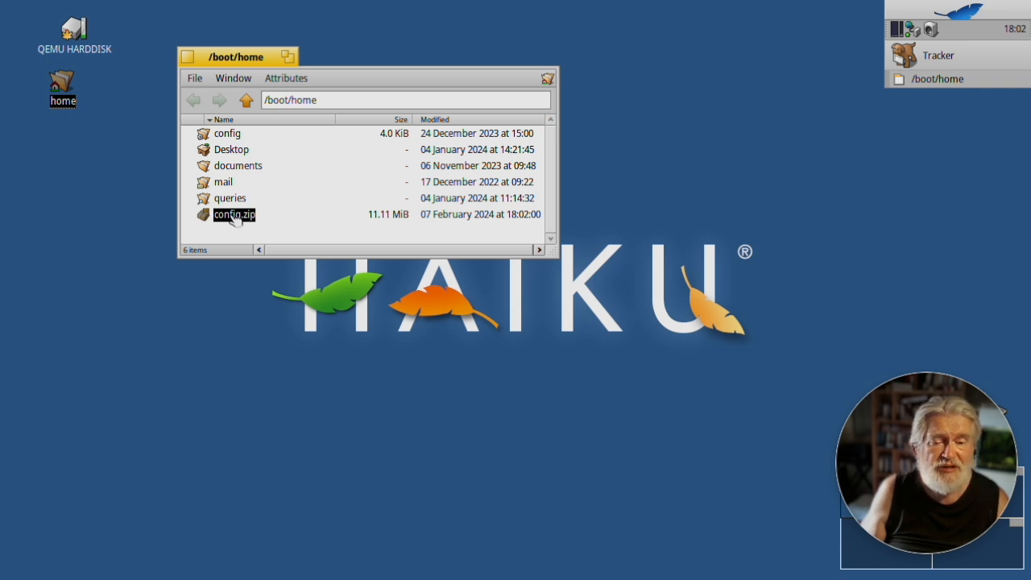
left_click(235, 216)
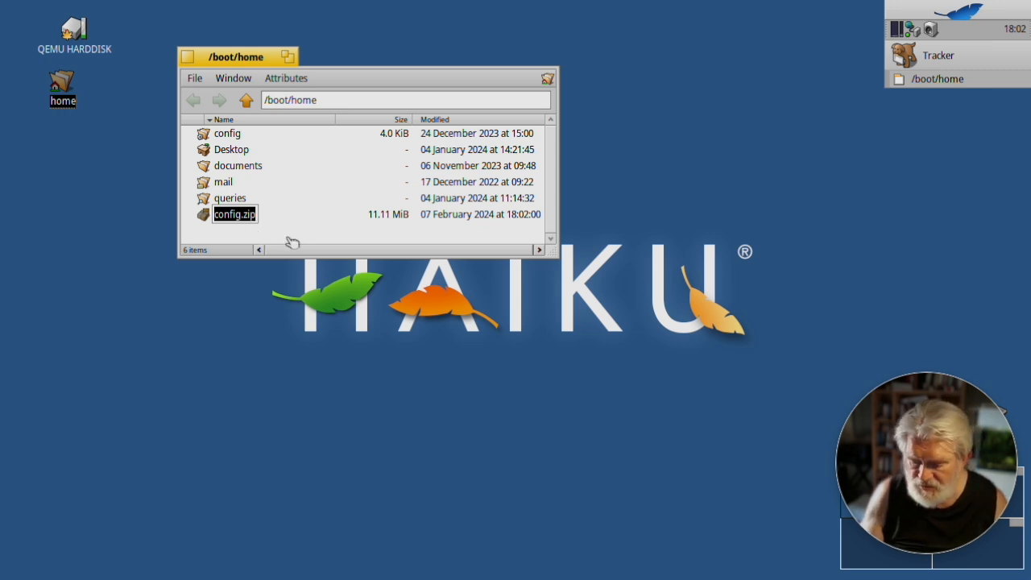
type("m")
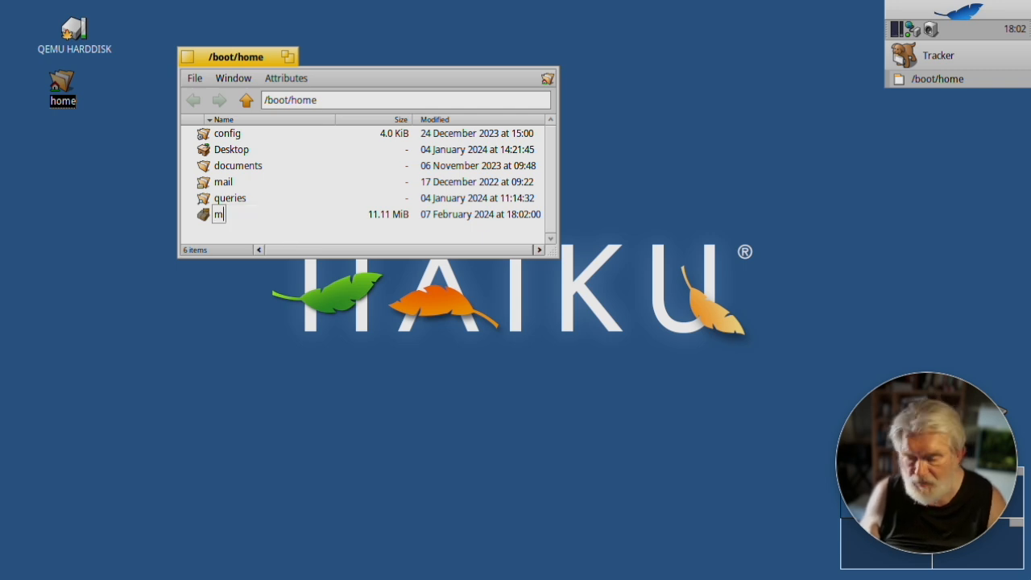
type("y con")
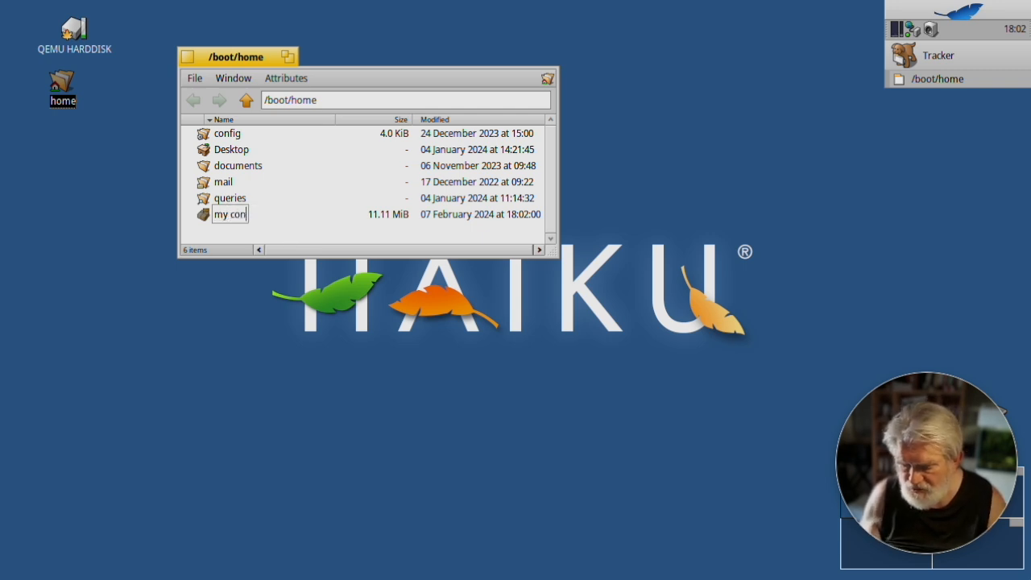
type("fig ar")
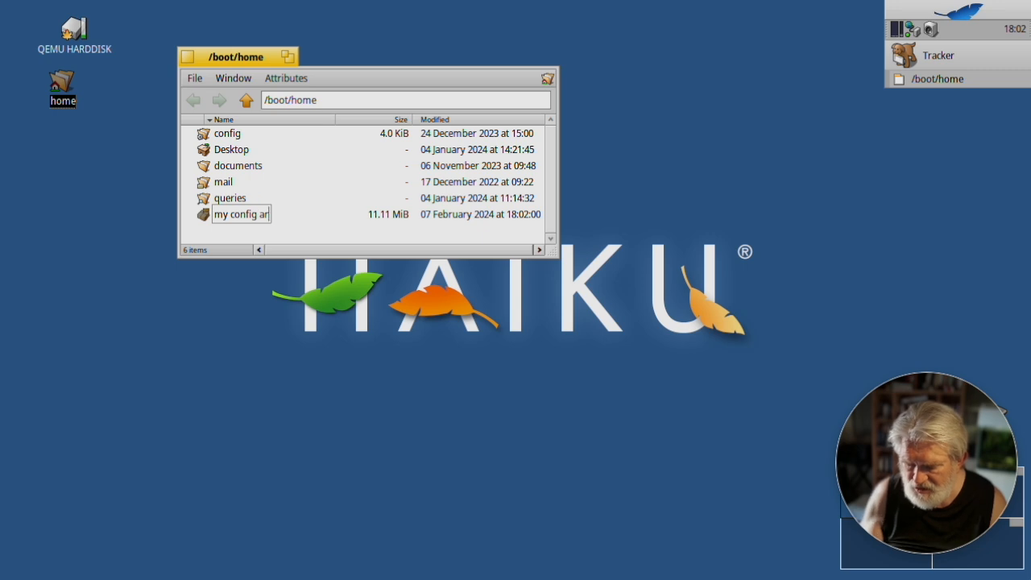
type("chive")
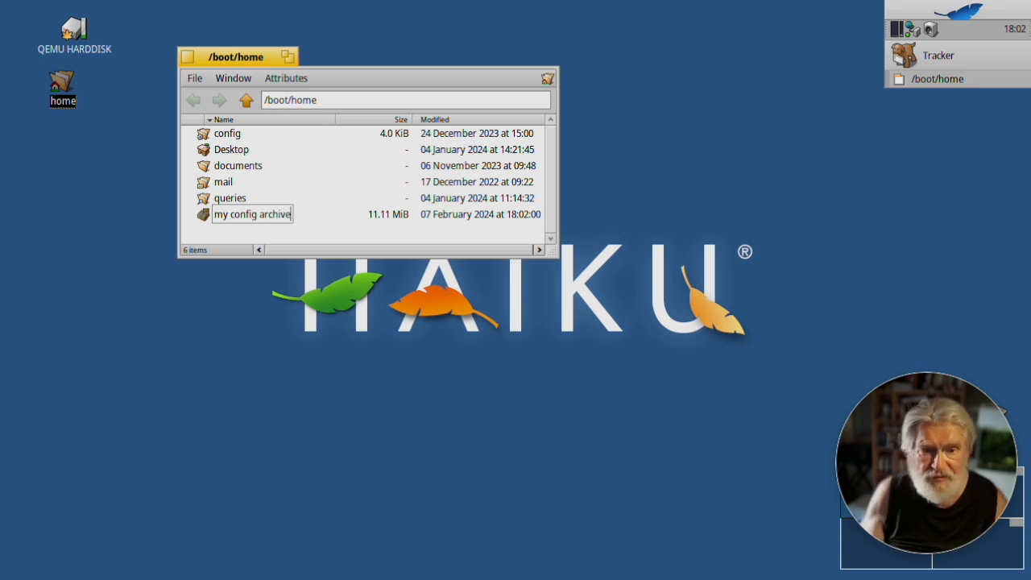
key("Return")
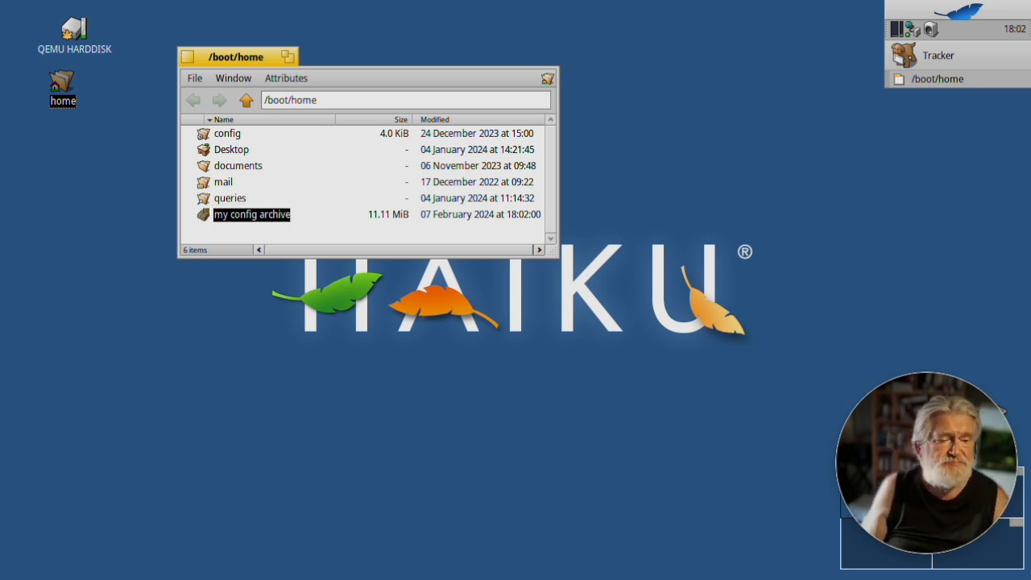
left_click(321, 242)
View the file information of my config archive, including its kind, and close the info window
right_click(254, 215)
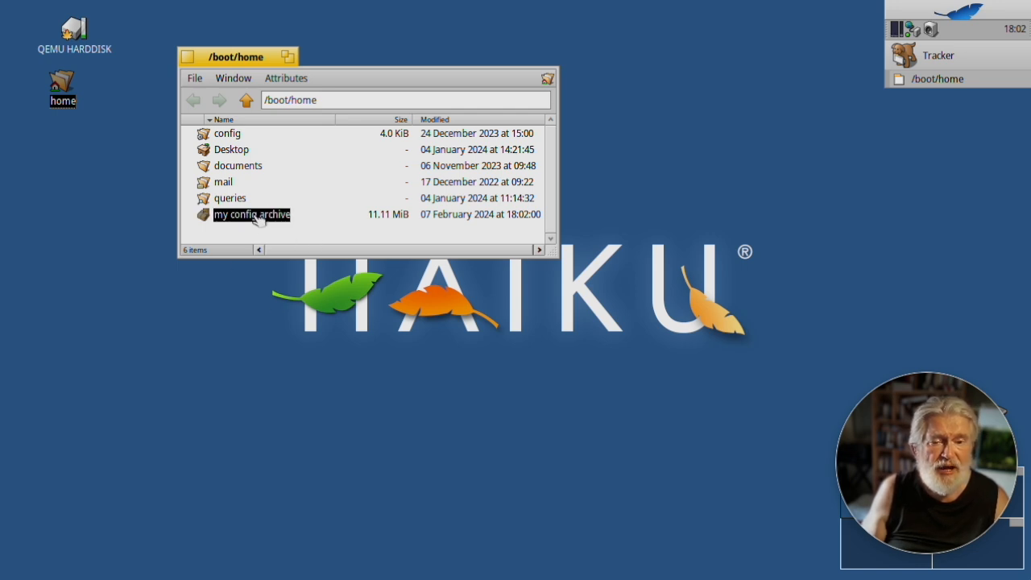
left_click(306, 256)
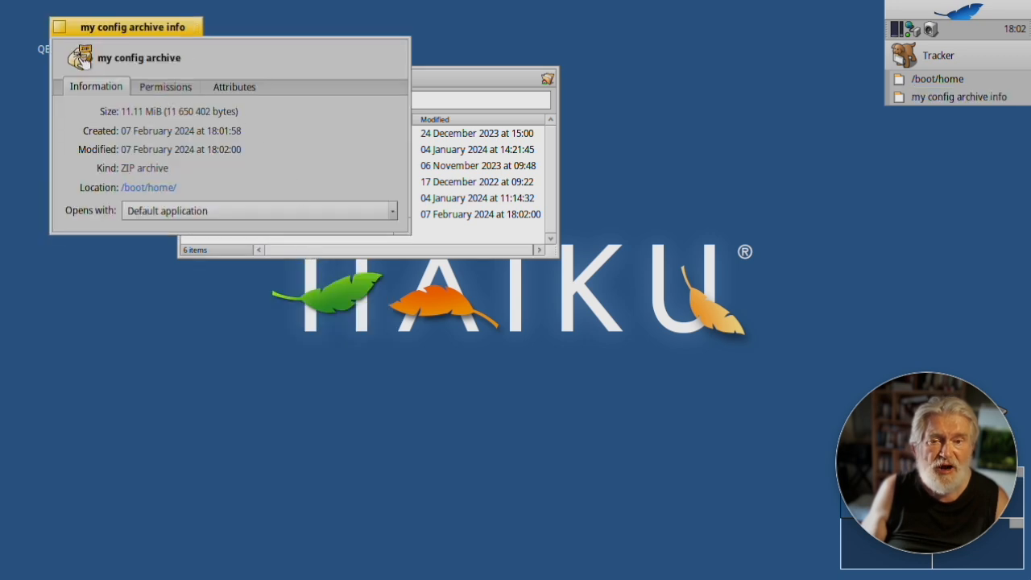
left_click(58, 26)
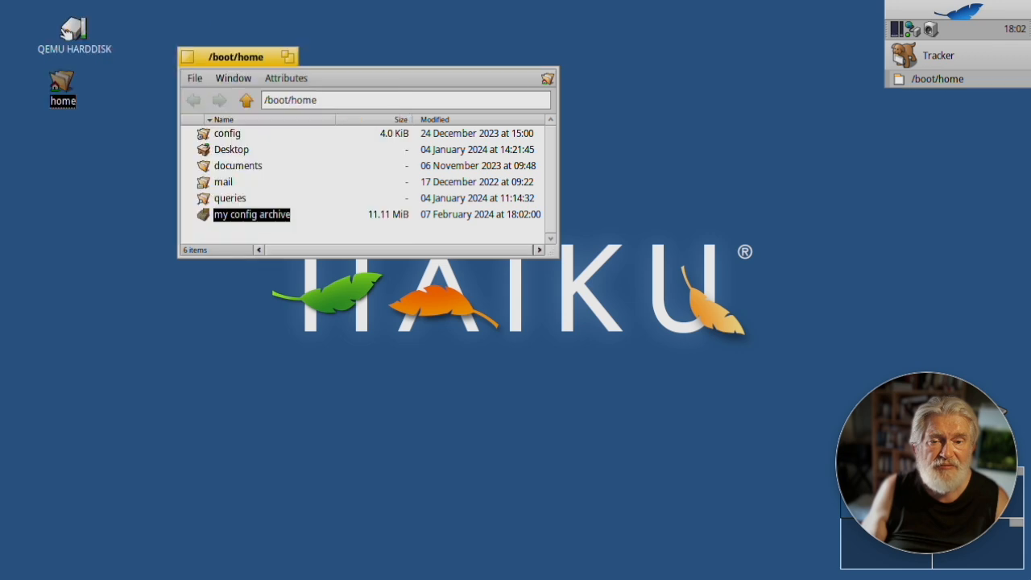
Open the FileType add-on for my config archive and check which preferred applications are offered
right_click(256, 217)
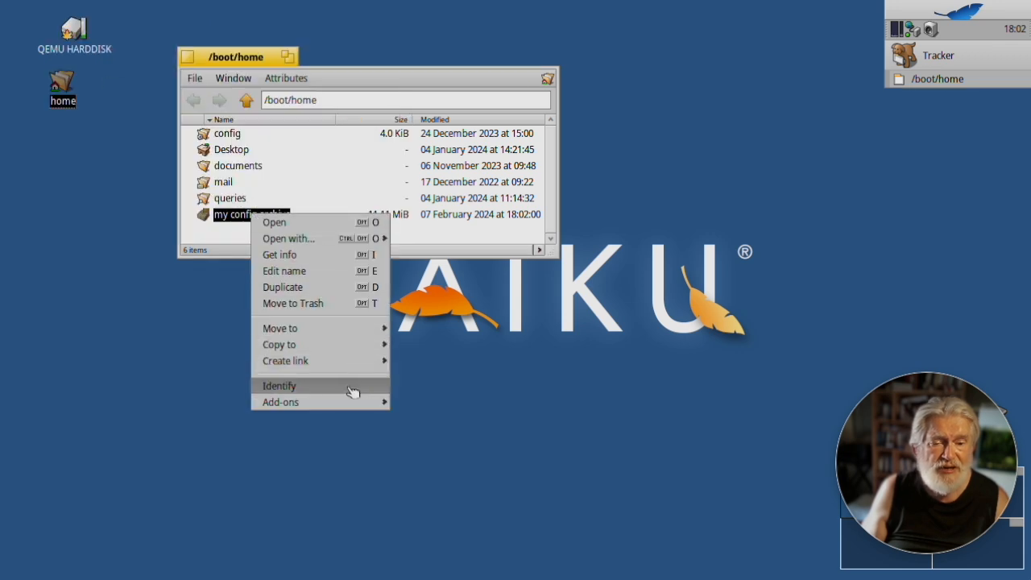
mouse_move(348, 403)
left_click(439, 418)
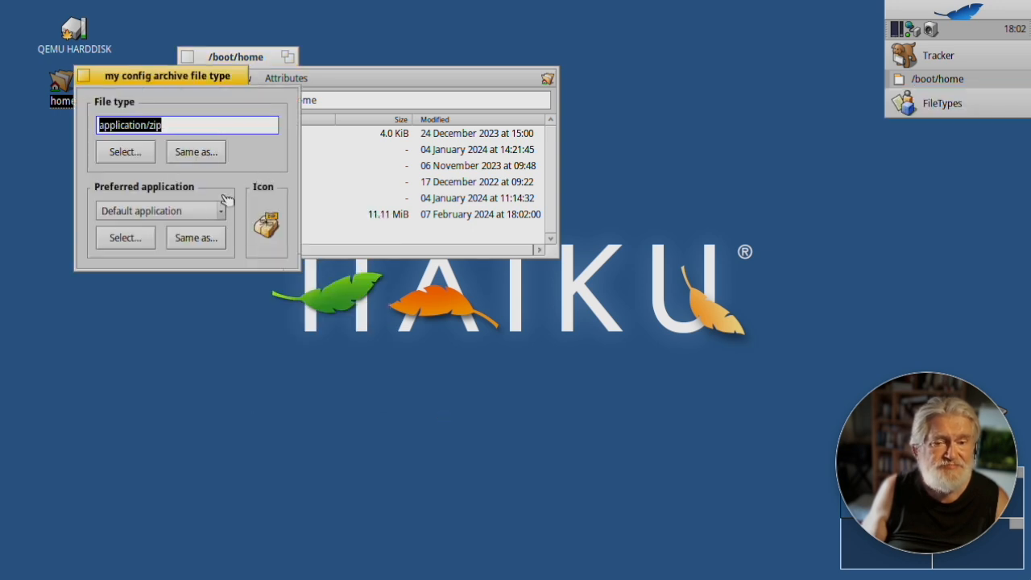
left_click(184, 211)
left_click(184, 211)
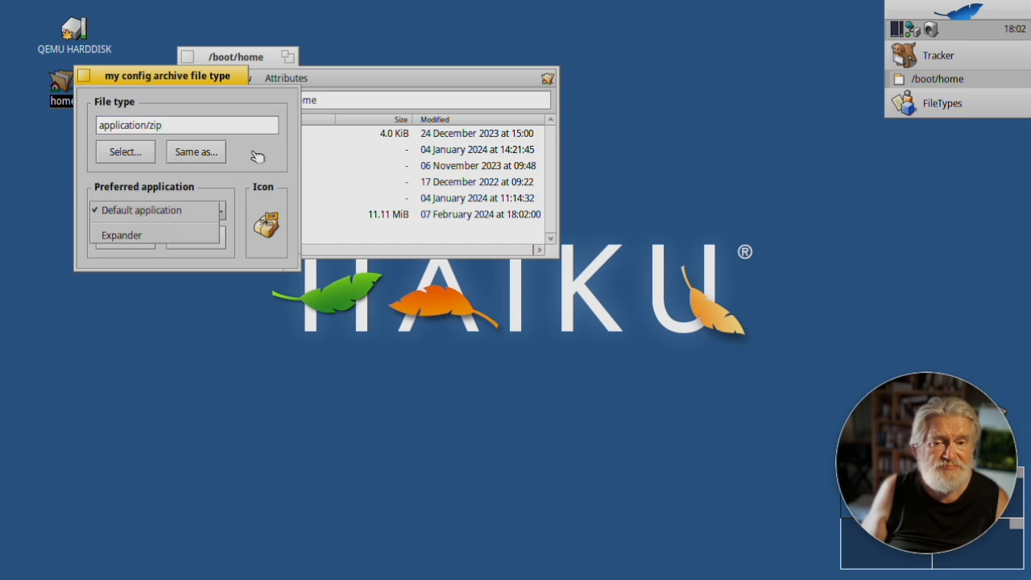
Close the file type window and compress the config and documents folders together into one zip archive with the ZipOMatic add-on
left_click(84, 75)
left_click(279, 242)
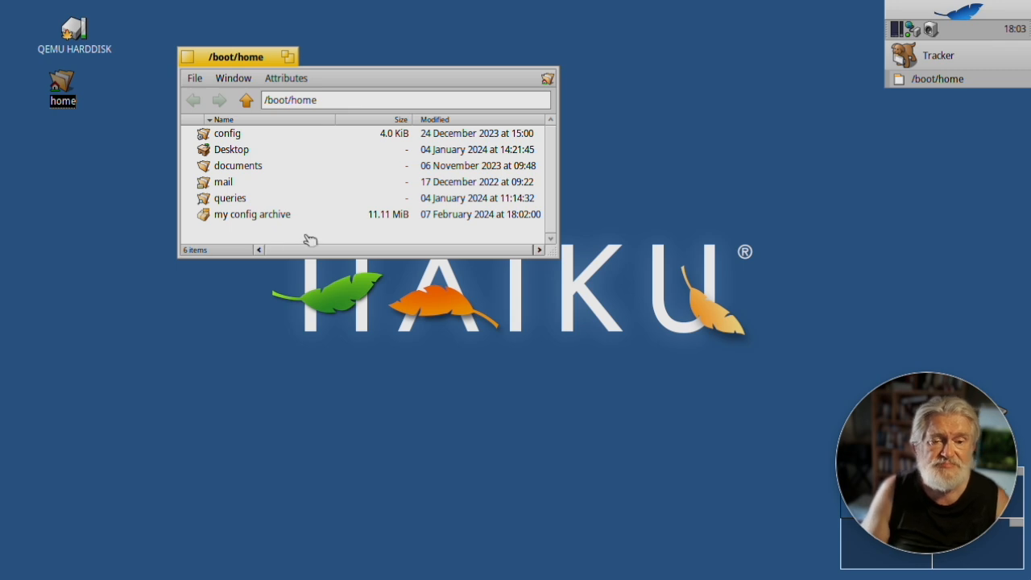
left_click(229, 134)
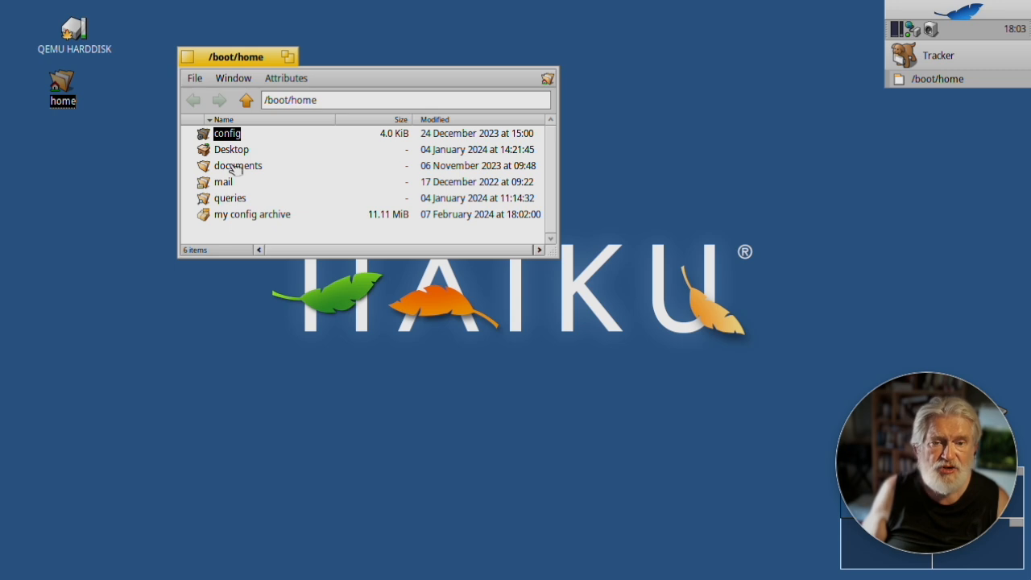
left_click(236, 166, "shift")
right_click(236, 167)
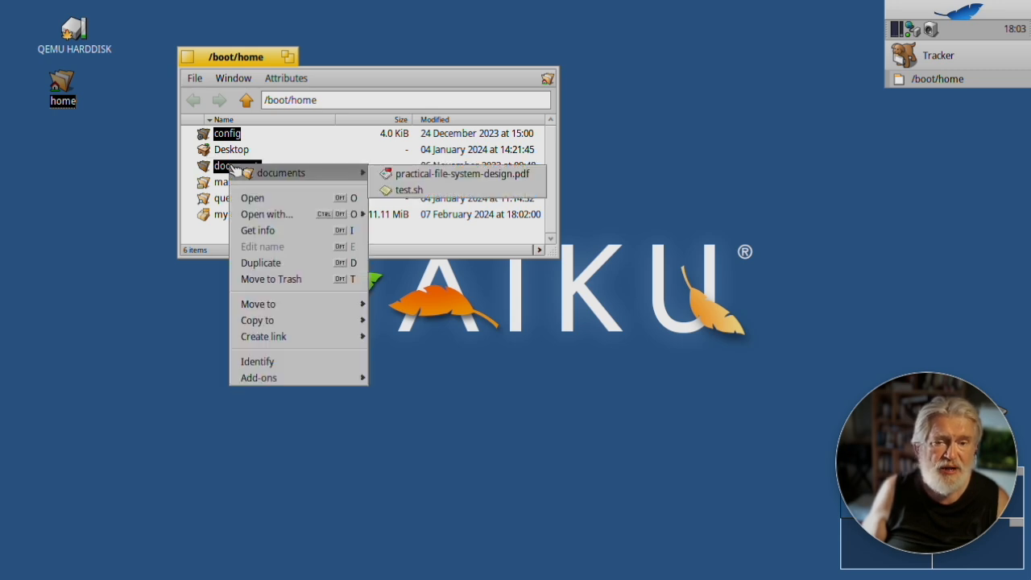
mouse_move(283, 379)
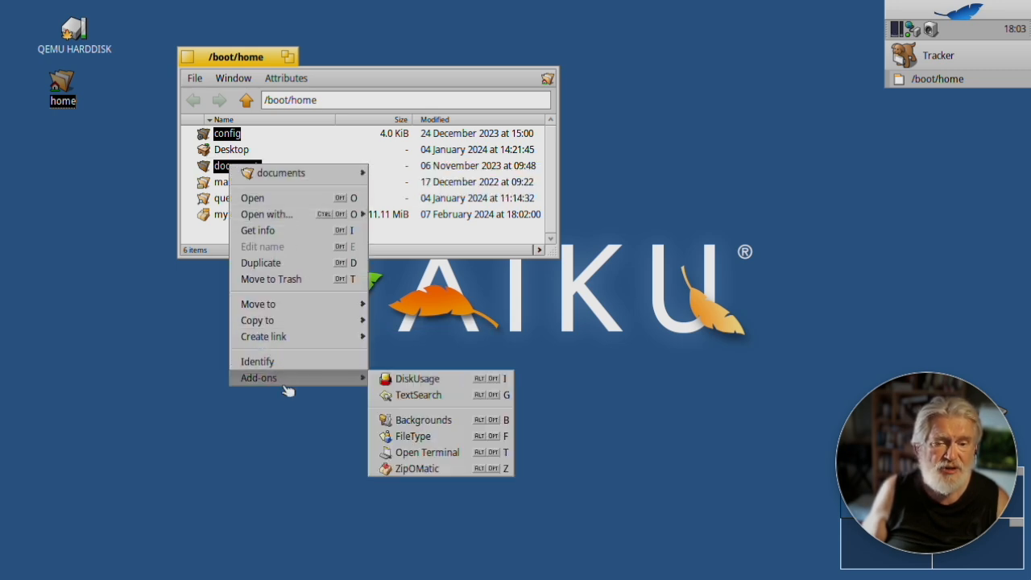
left_click(446, 470)
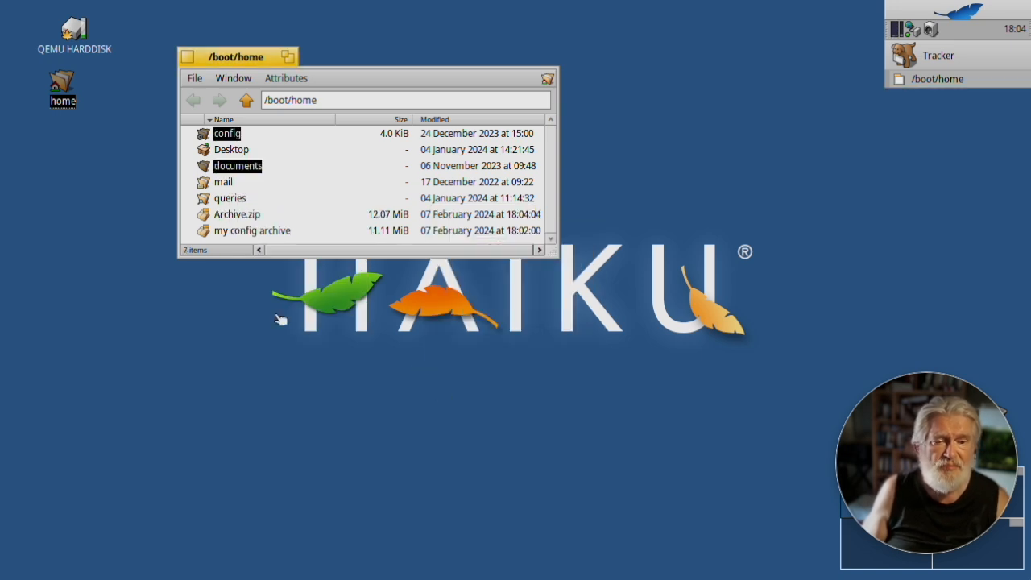
Open Archive.zip from /boot/home in its default application, Expander
left_click(235, 216)
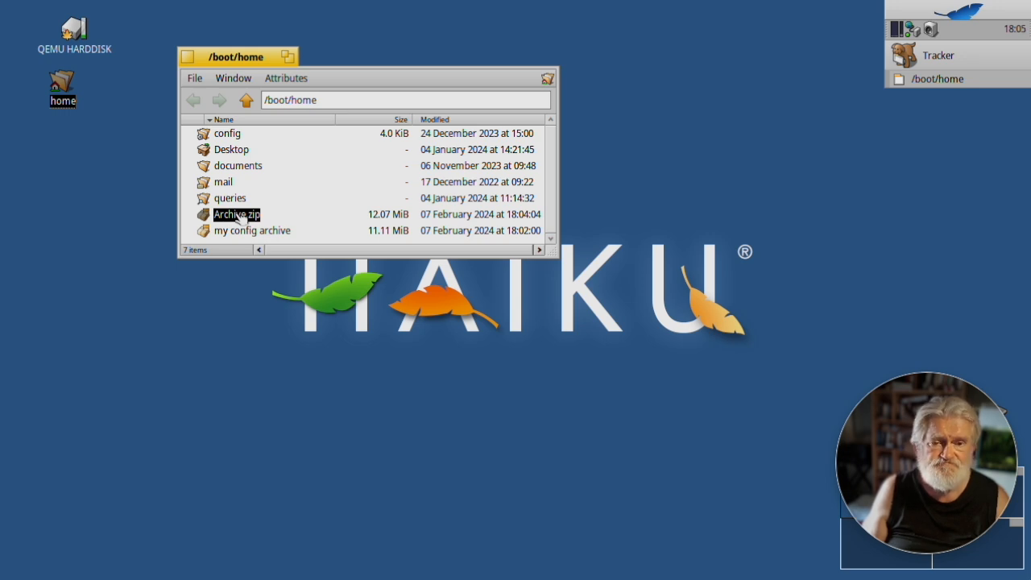
right_click(240, 219)
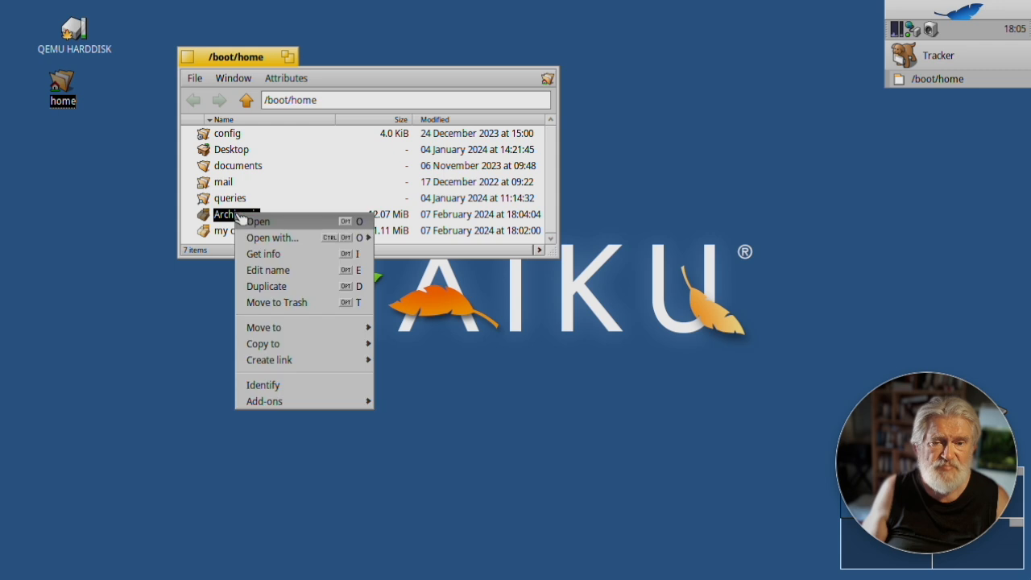
left_click(322, 221)
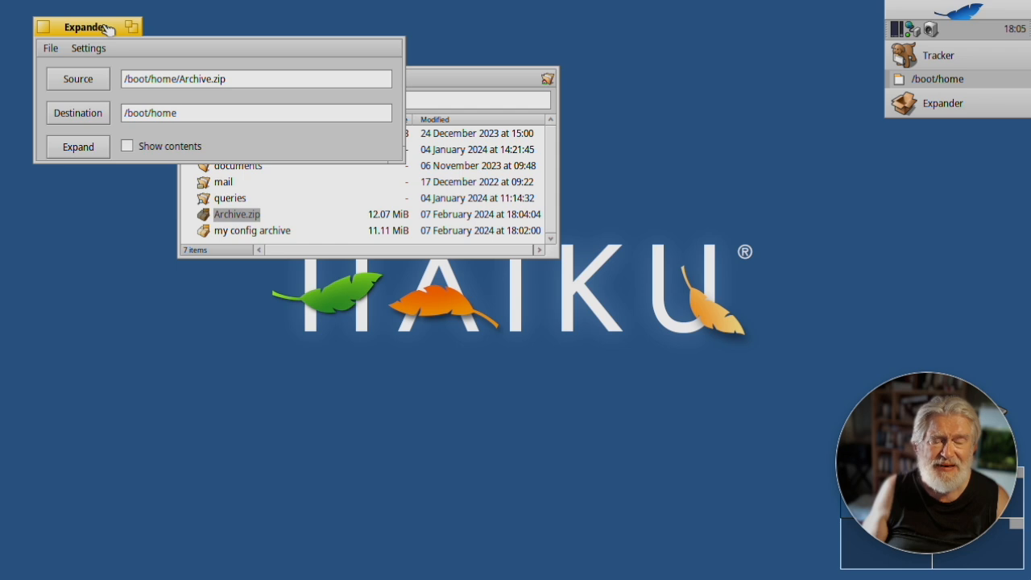
Look up Expander among the installed applications without launching it again
left_click(962, 15)
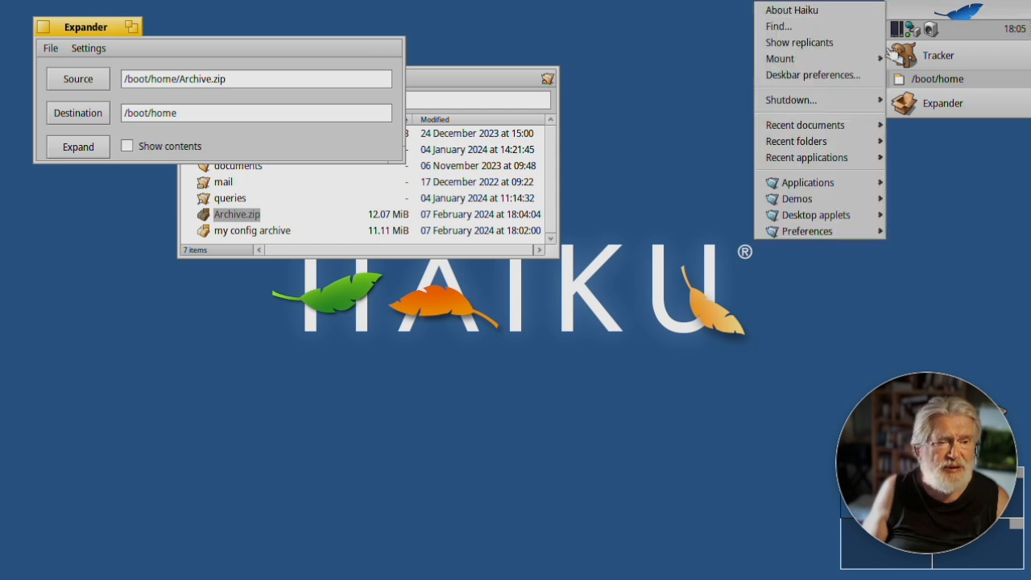
mouse_move(851, 185)
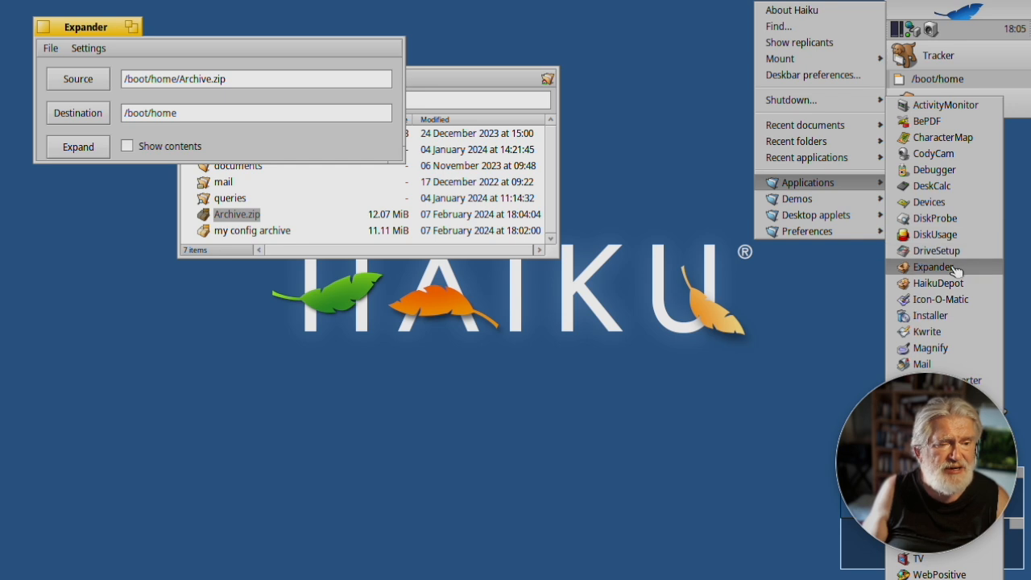
left_click(678, 150)
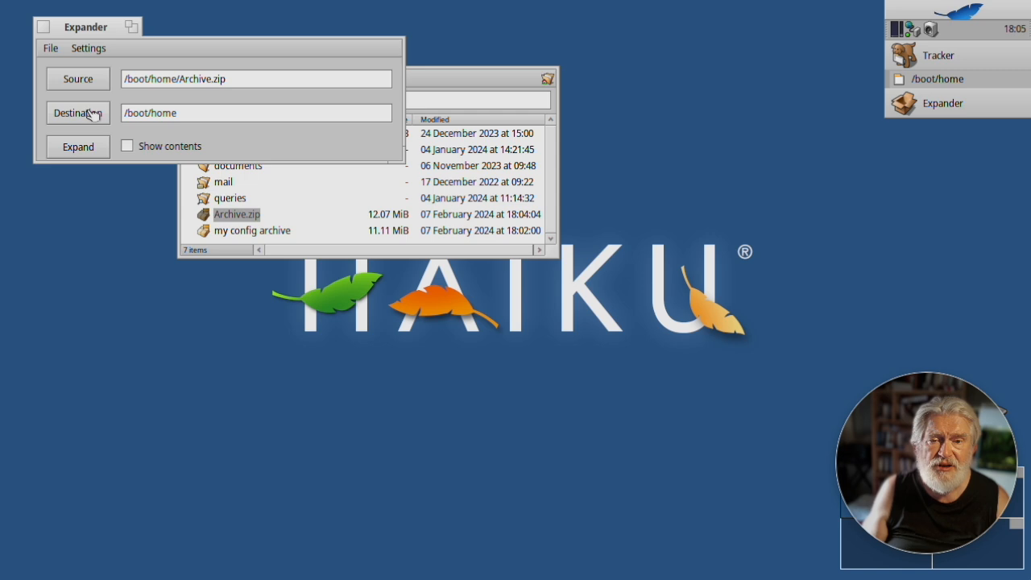
Show the contents listing of Archive.zip in Expander and browse through its files
left_click(127, 147)
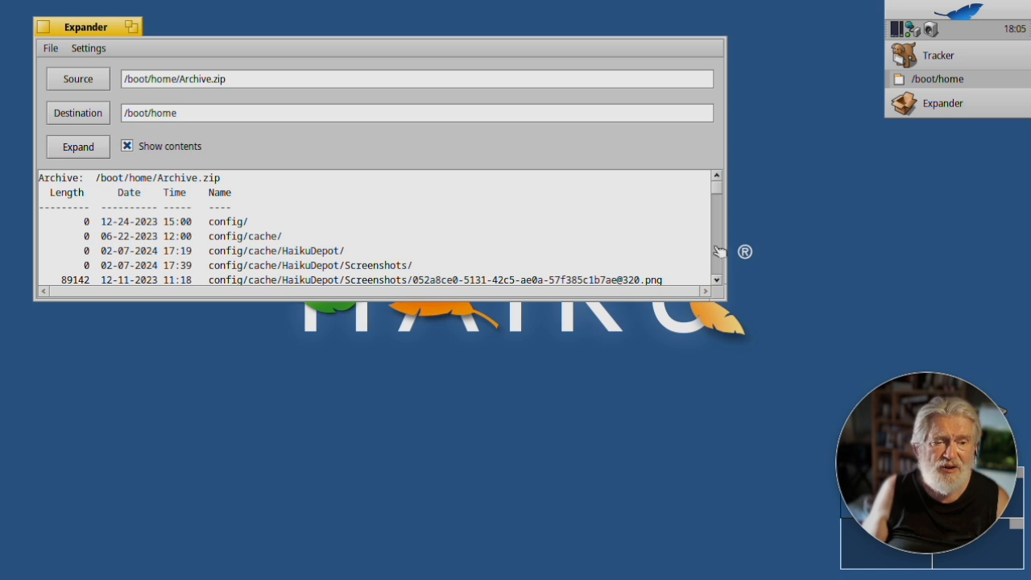
scroll(717, 258, "down", 10)
scroll(717, 263, "down", 10)
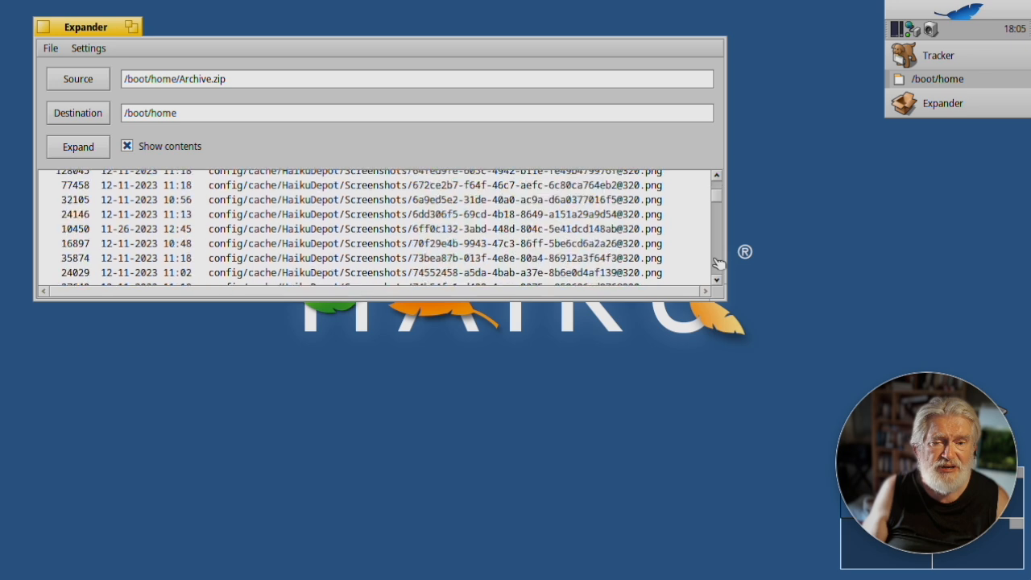
left_click_drag(716, 204, 709, 183)
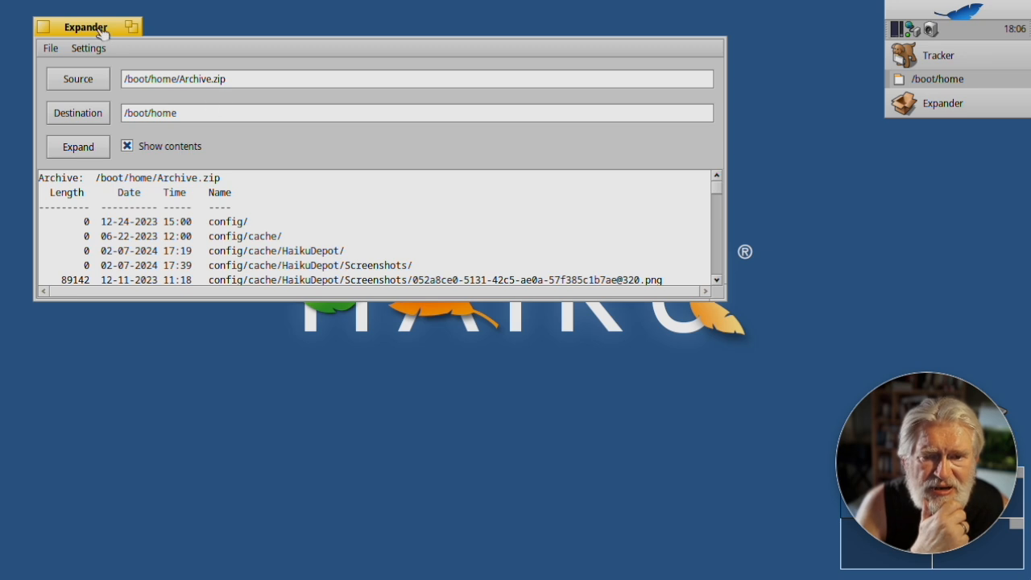
Move the Expander window away from the desktop icons and create a folder named Unzip on the Desktop
left_click_drag(102, 31, 138, 184)
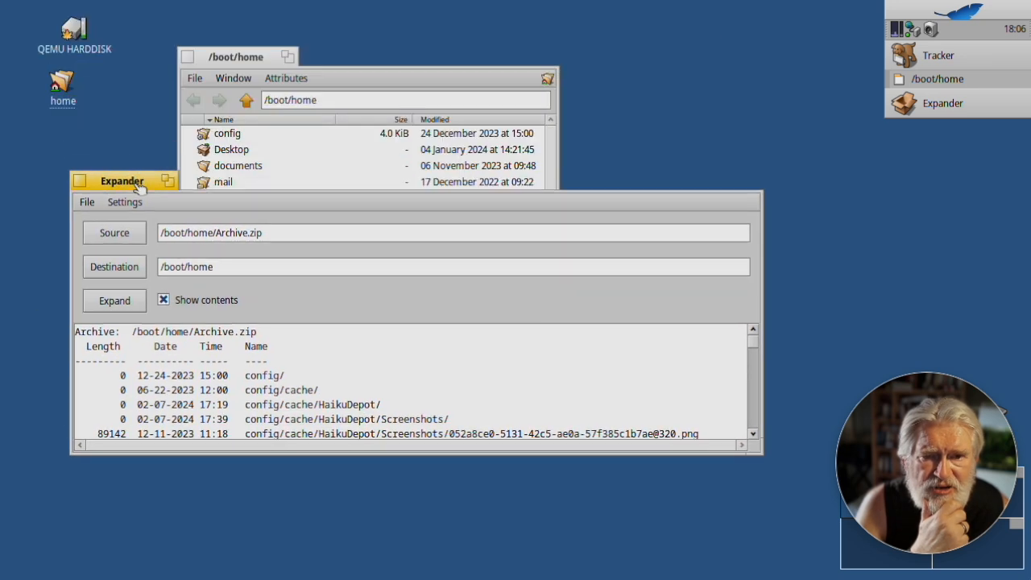
right_click(156, 28)
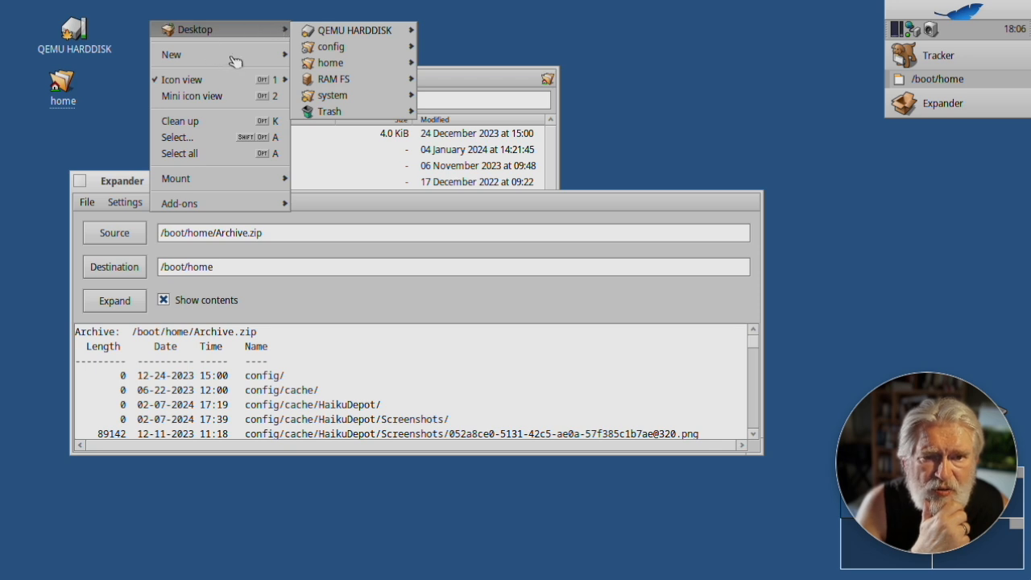
mouse_move(233, 55)
left_click(327, 53)
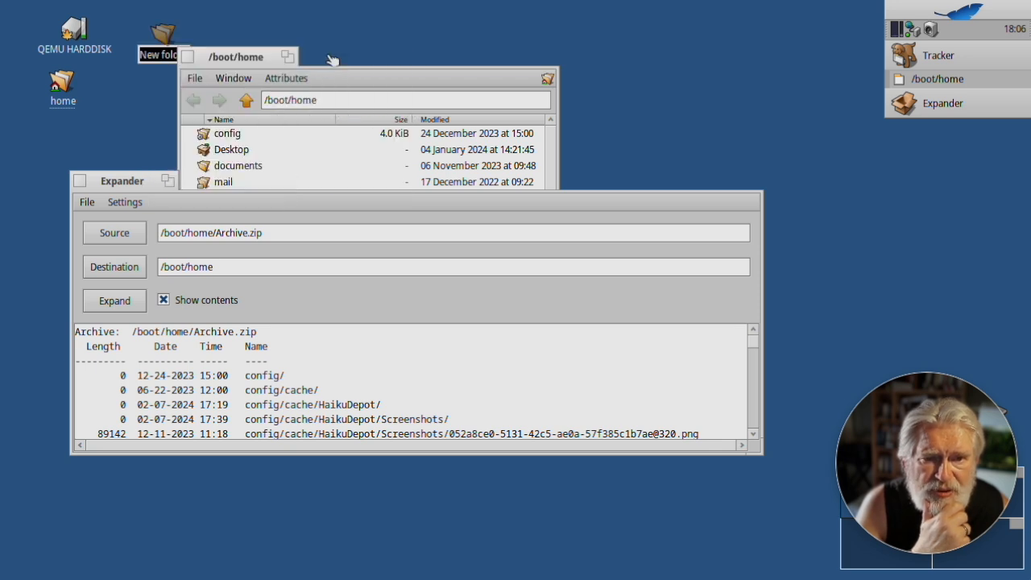
type("Unzip")
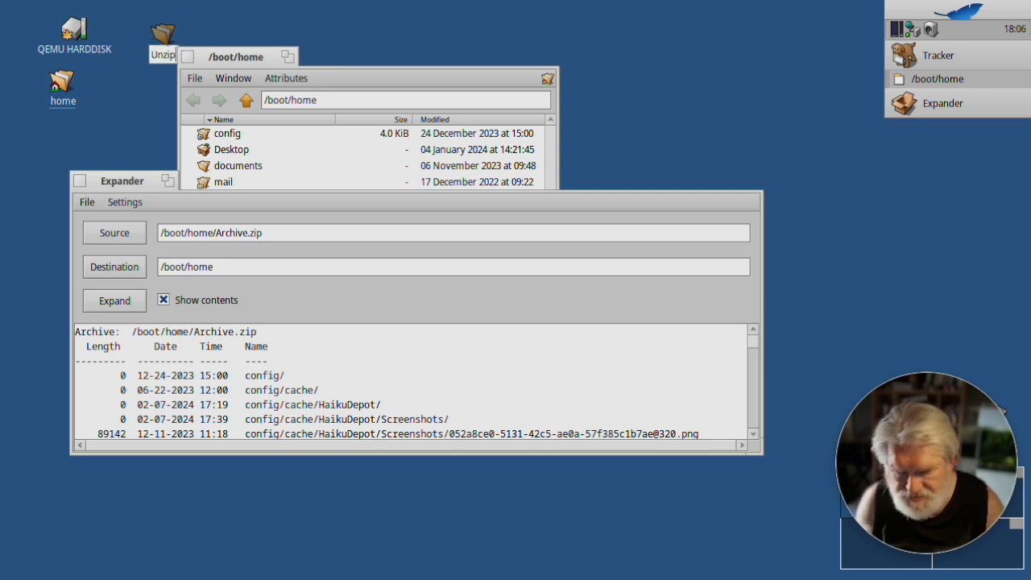
key("Return")
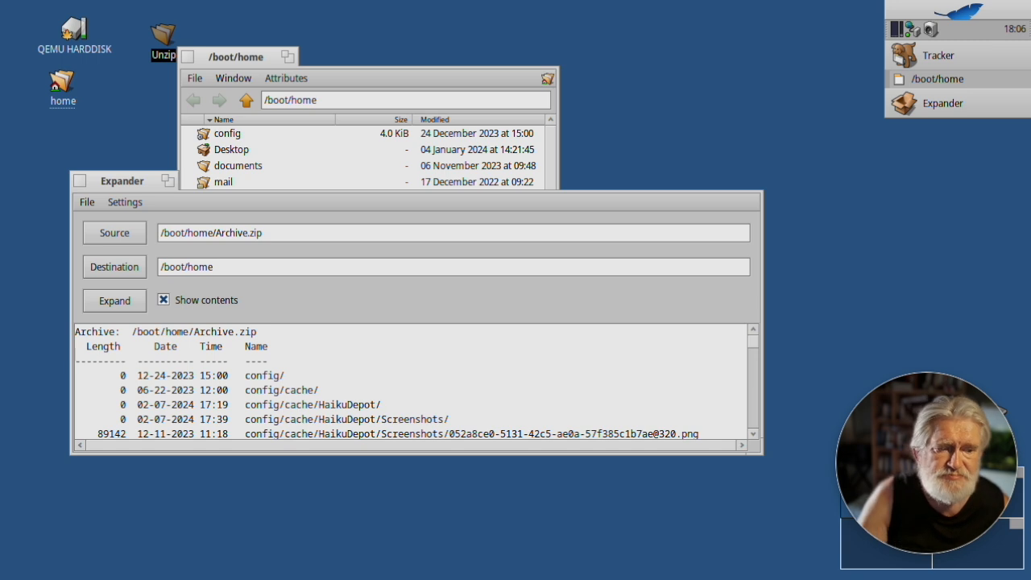
Set the extraction destination to /boot/home/Desktop/Unzip and expand Archive.zip there
left_click(137, 274)
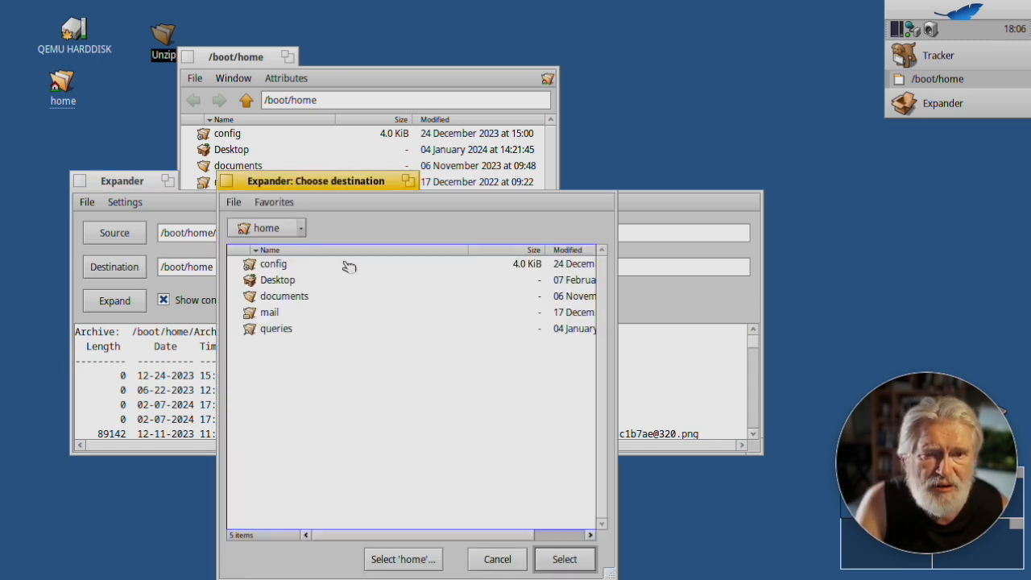
double_click(296, 284)
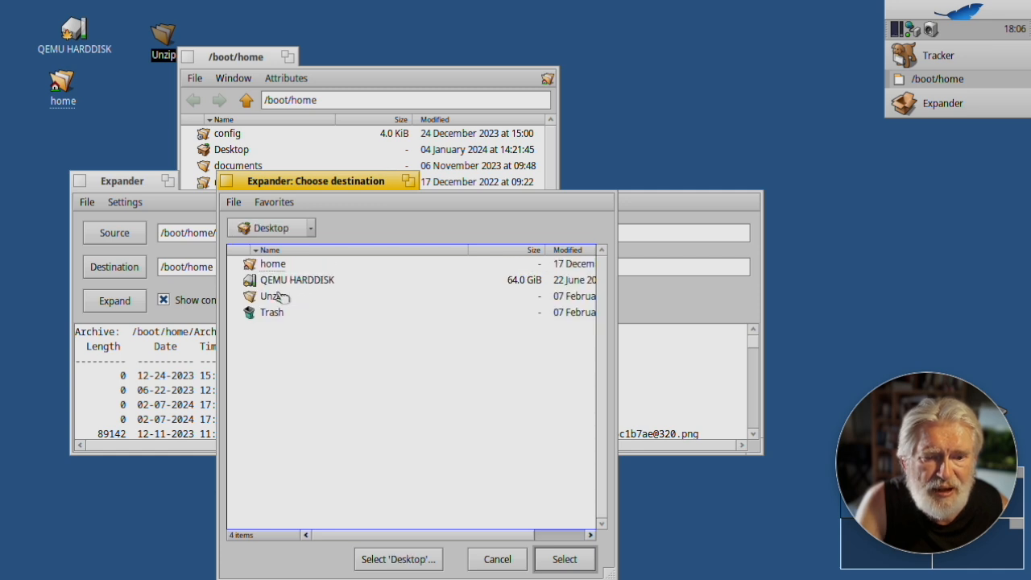
left_click(278, 296)
double_click(278, 297)
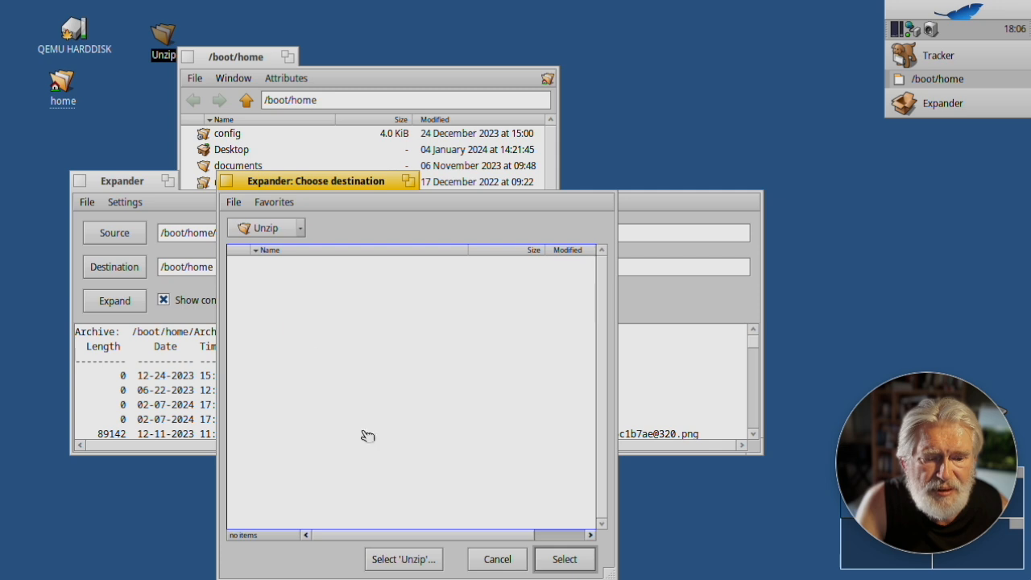
left_click(410, 565)
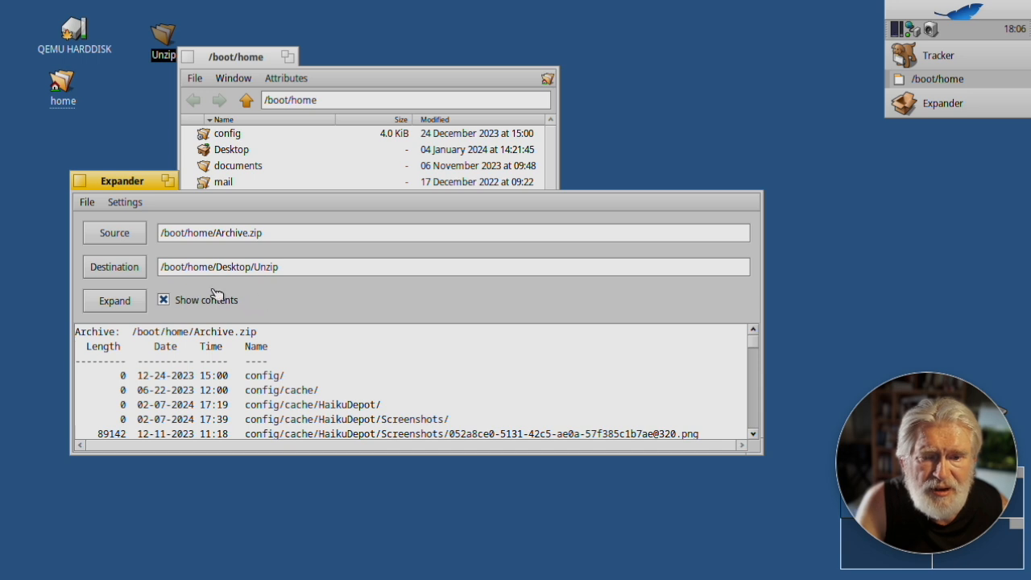
left_click(124, 303)
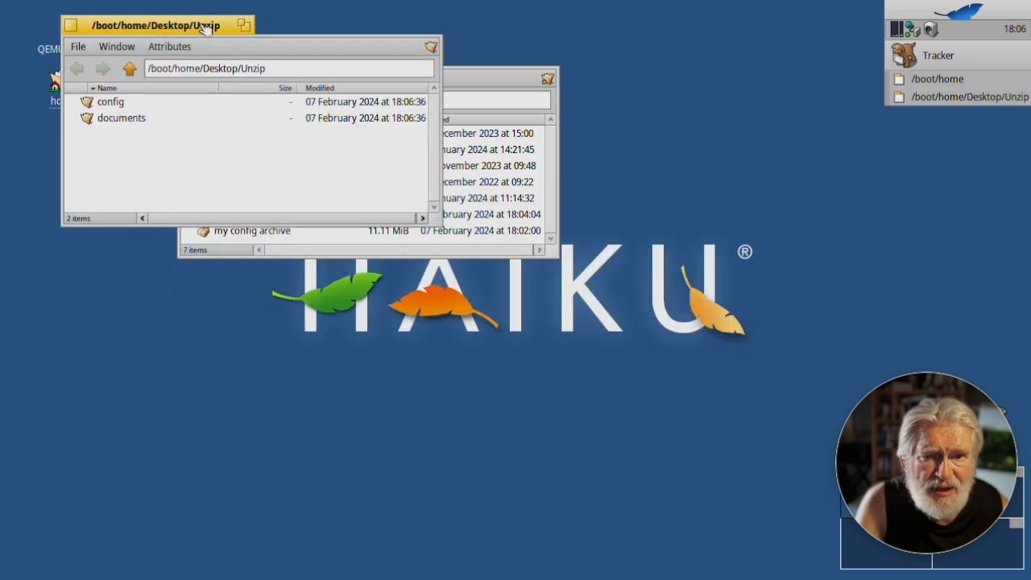
Rearrange the extracted folder's window and the /boot/home window so that the Unzip folder on the Desktop is uncovered
left_click_drag(207, 26, 625, 19)
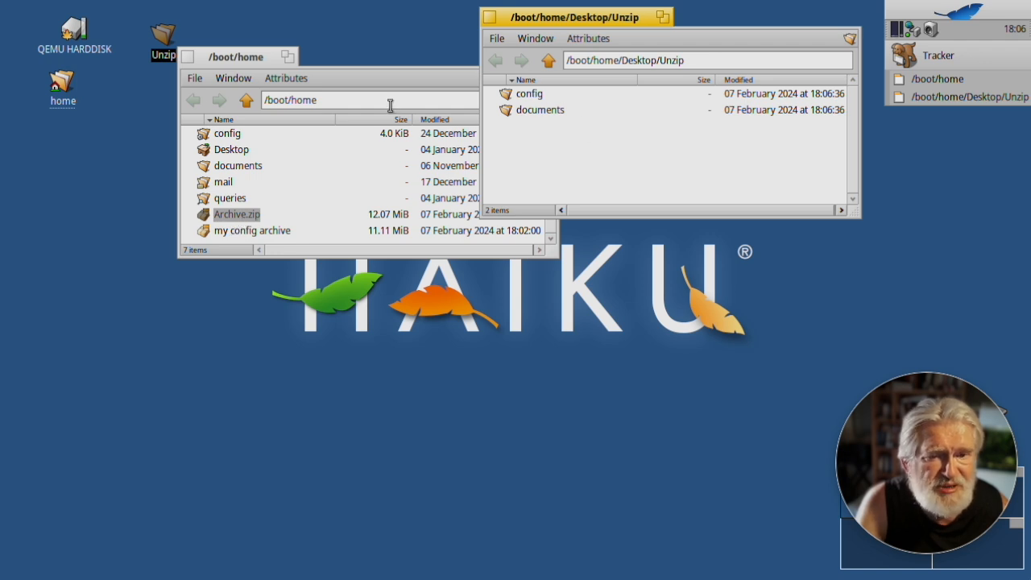
left_click(168, 35)
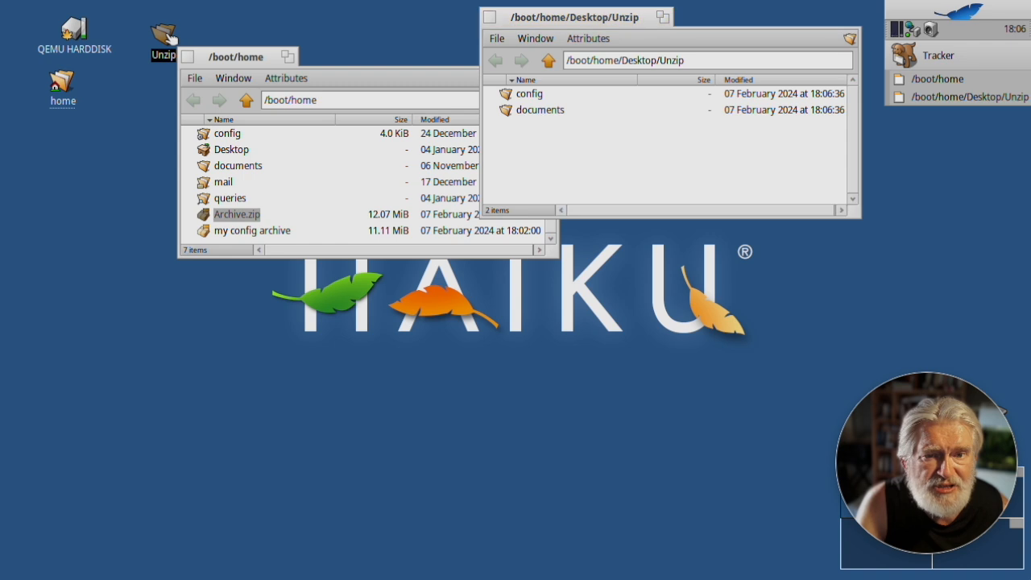
left_click_drag(232, 57, 248, 128)
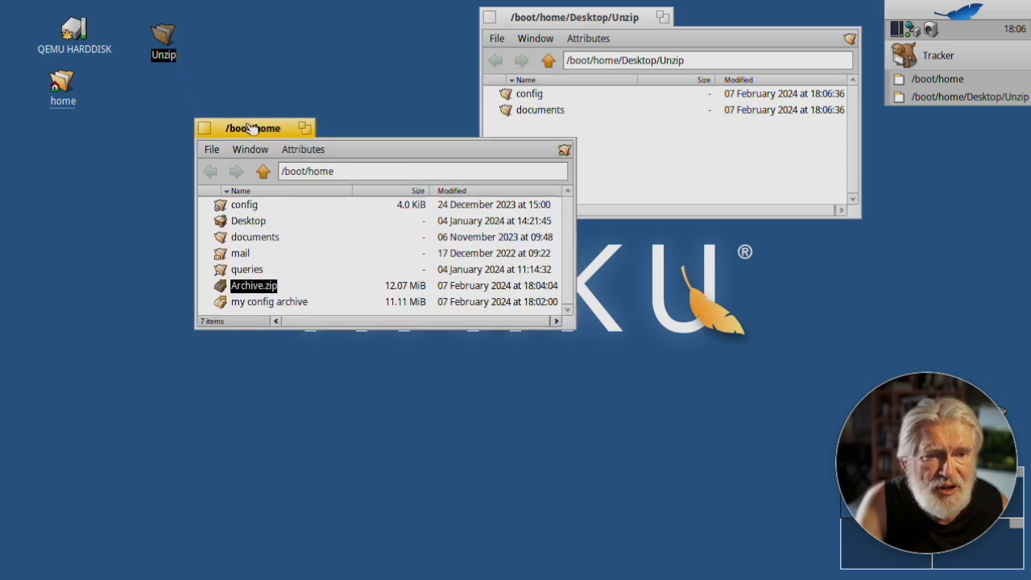
Launch Expander from the installed applications and open its settings
left_click(960, 10)
mouse_move(848, 189)
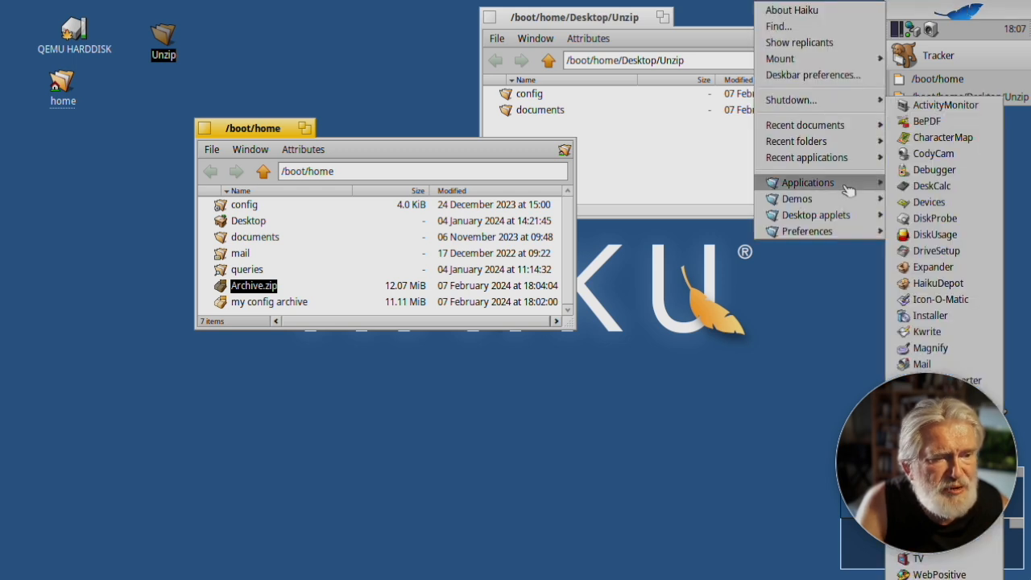
left_click(938, 273)
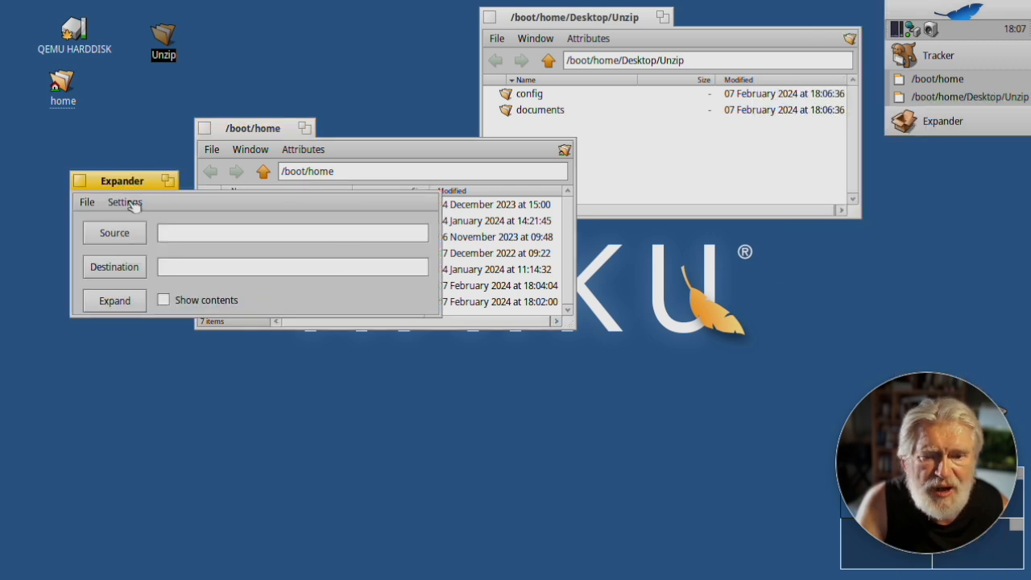
left_click(127, 203)
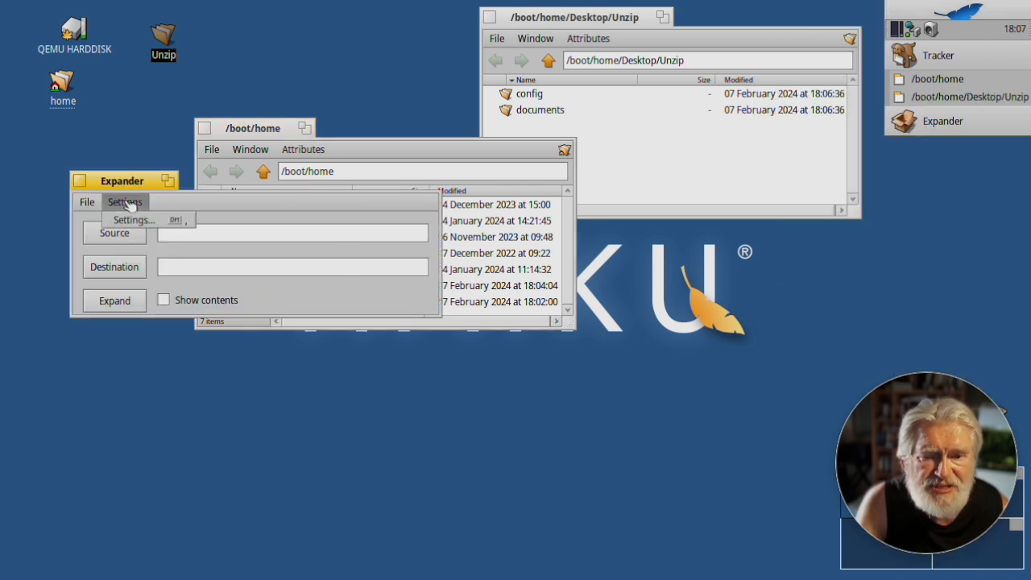
left_click(133, 223)
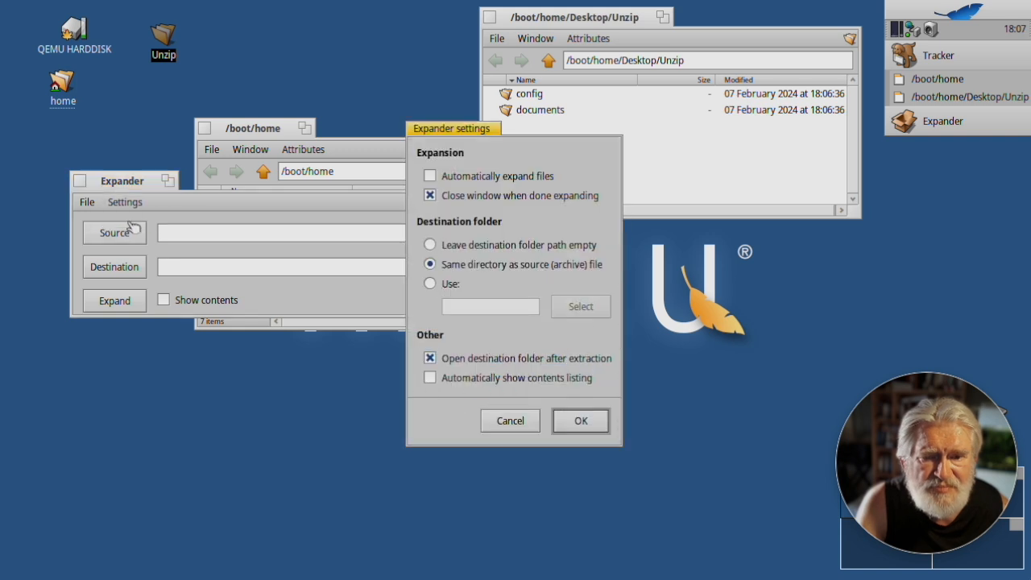
Enable automatic expansion of files in the Expander settings and disable it again
left_click(431, 177)
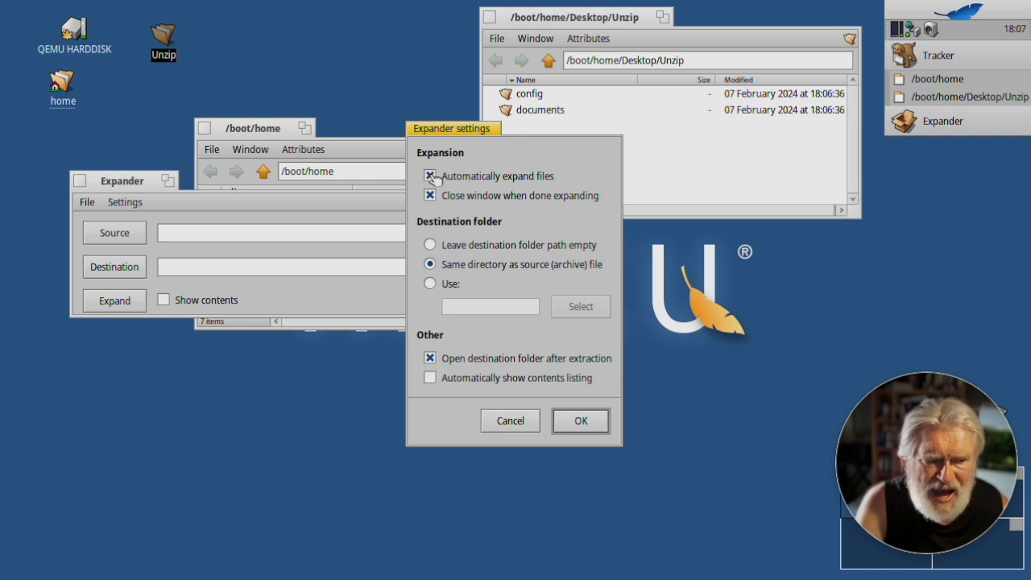
left_click(431, 177)
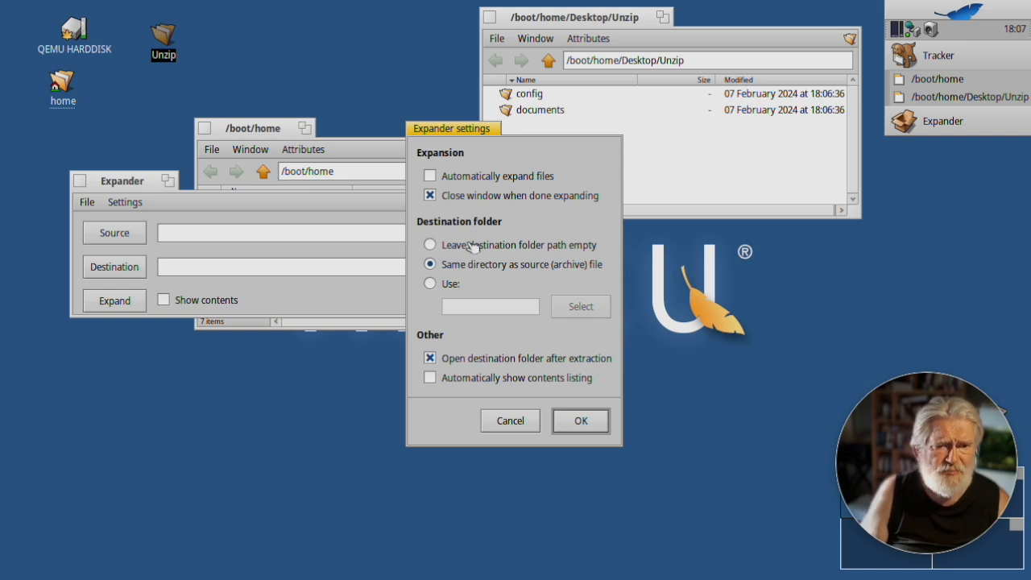
Set Expander's default destination folder to a custom one, choosing the Unzip folder on the Desktop
left_click(430, 285)
left_click(581, 308)
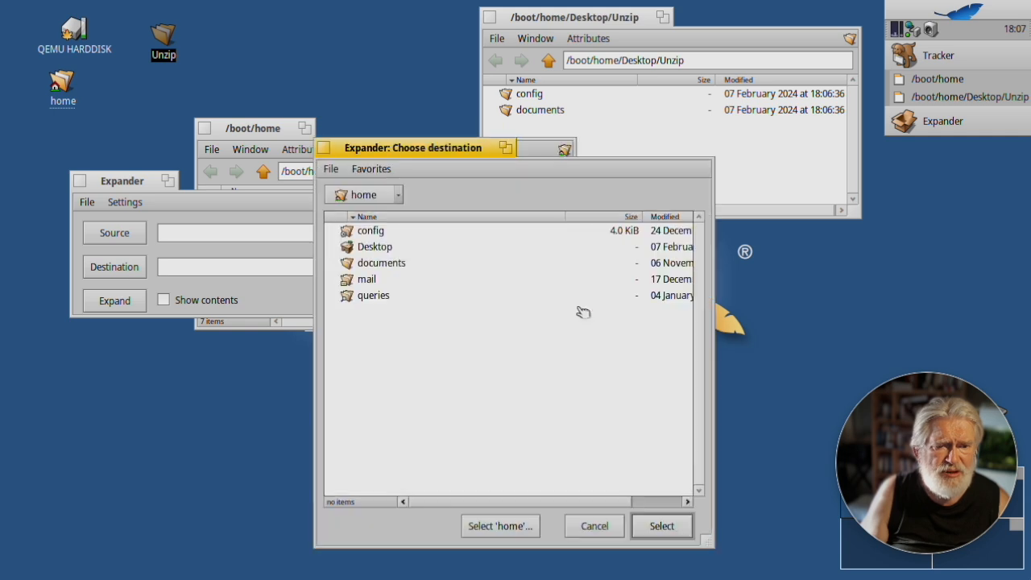
left_click(379, 249)
double_click(376, 248)
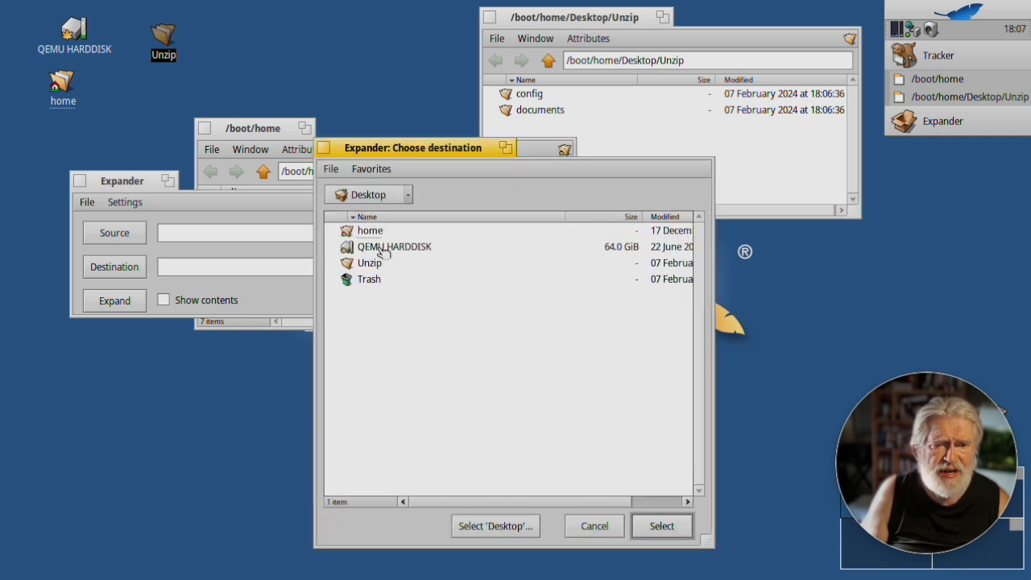
left_click(379, 267)
double_click(375, 264)
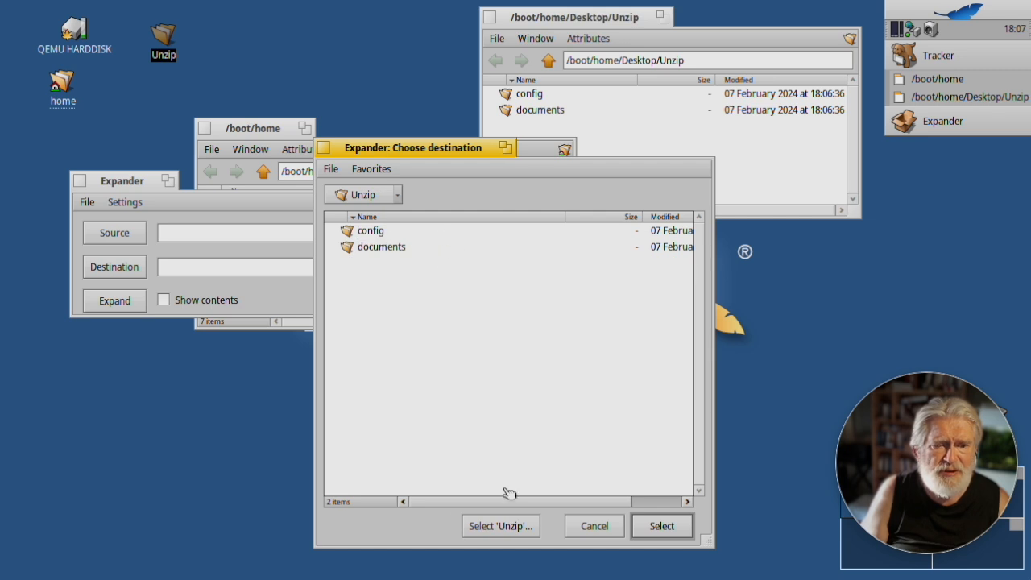
left_click(516, 526)
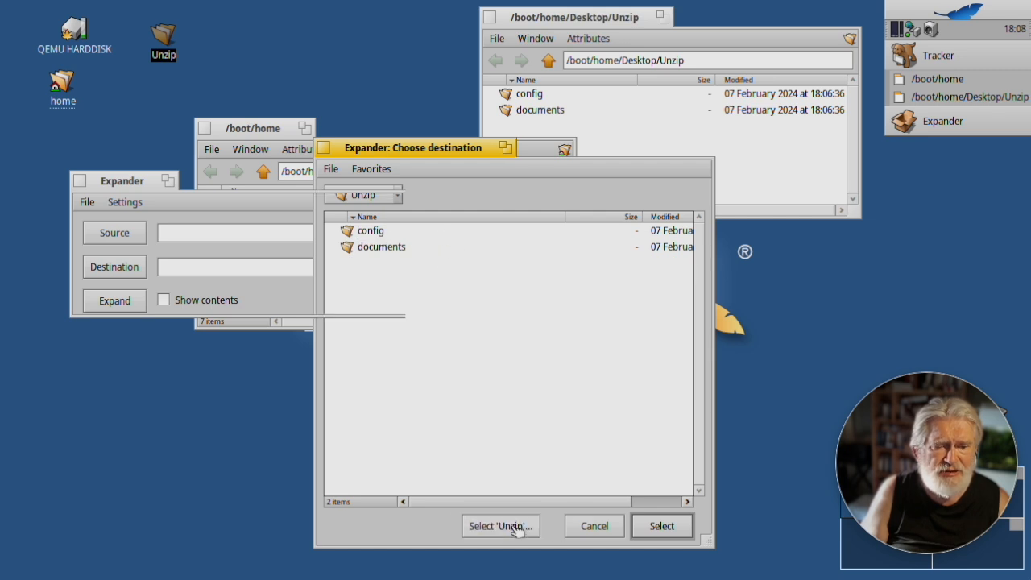
Check the full custom destination path in the Expander settings through to its end
left_click(483, 303)
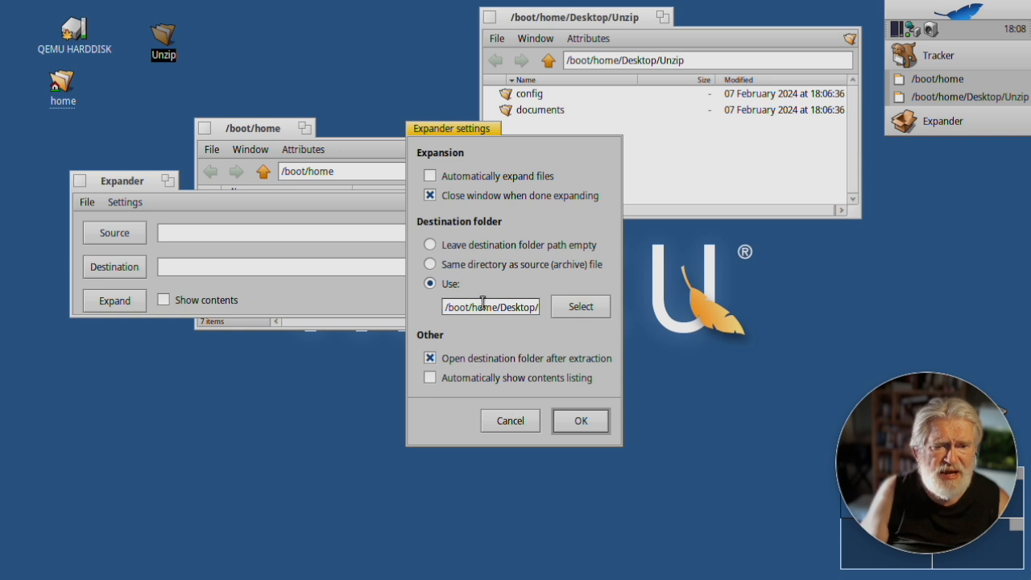
key("Right")
key("Right")
key("Right")
key("Right")
key("Right")
key("Right")
key("Right")
key("Right")
key("Right")
key("Right")
key("Right")
key("Right")
key("Right")
key("Right")
key("Right")
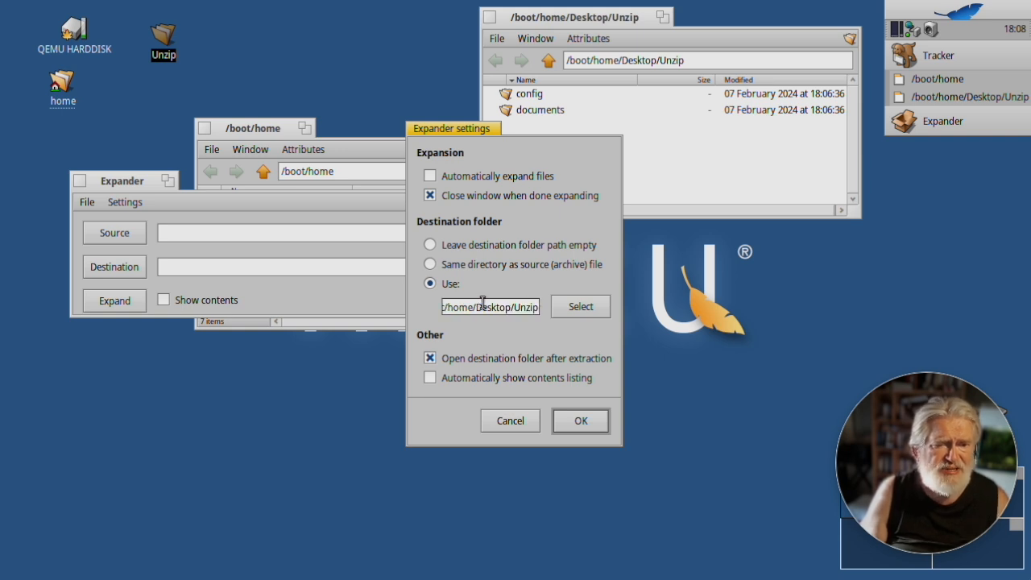
key("BackSpace")
key("BackSpace")
key("BackSpace")
key("BackSpace")
key("BackSpace")
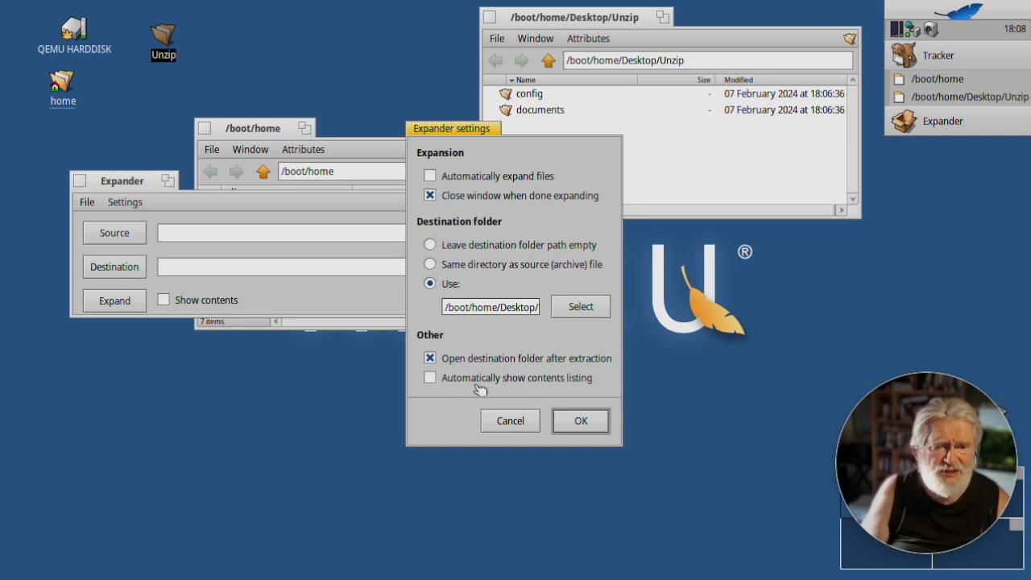
Enable the automatic contents listing, save the Expander settings and close Expander
left_click(431, 379)
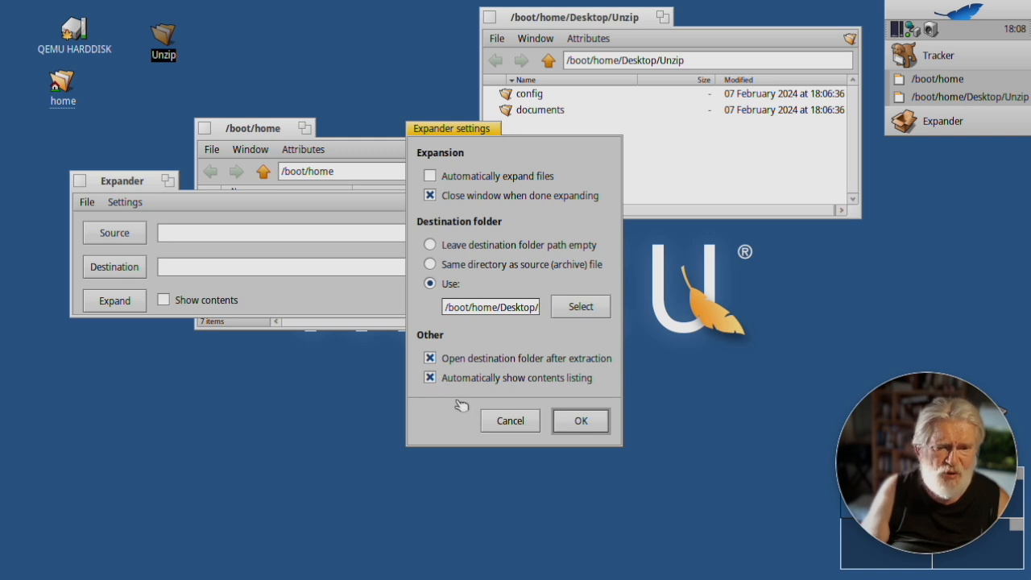
left_click(581, 420)
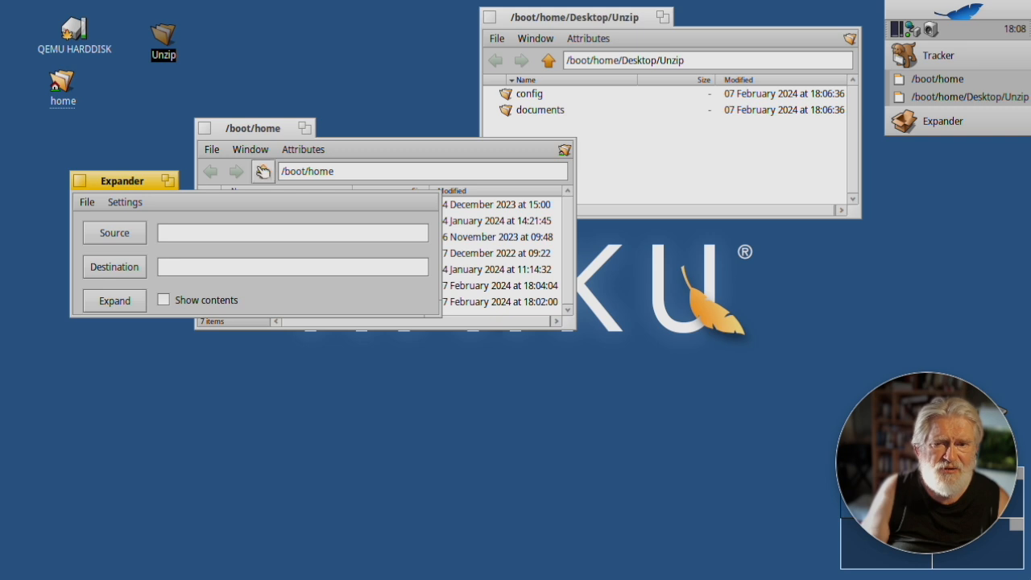
left_click(83, 180)
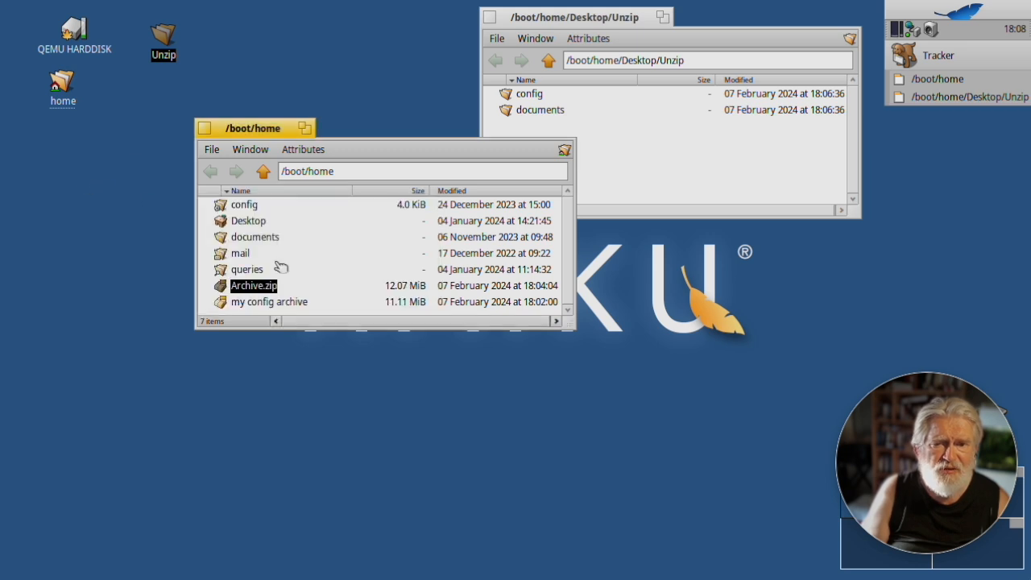
Open Archive.zip from /boot/home in Expander, look through its contents listing and expand it to /boot/home/Desktop/Unzip
double_click(263, 289)
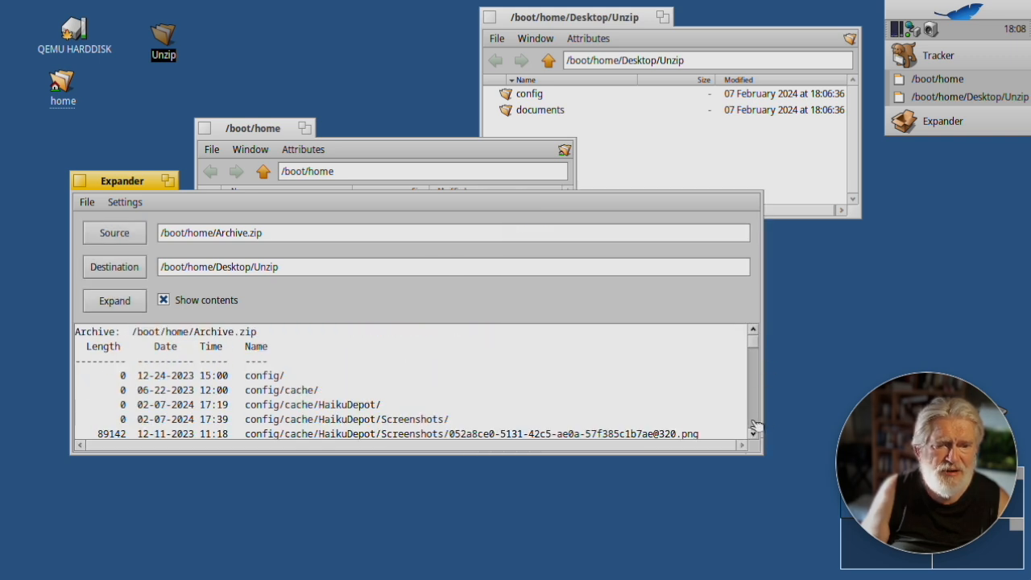
scroll(757, 425, "down", 20)
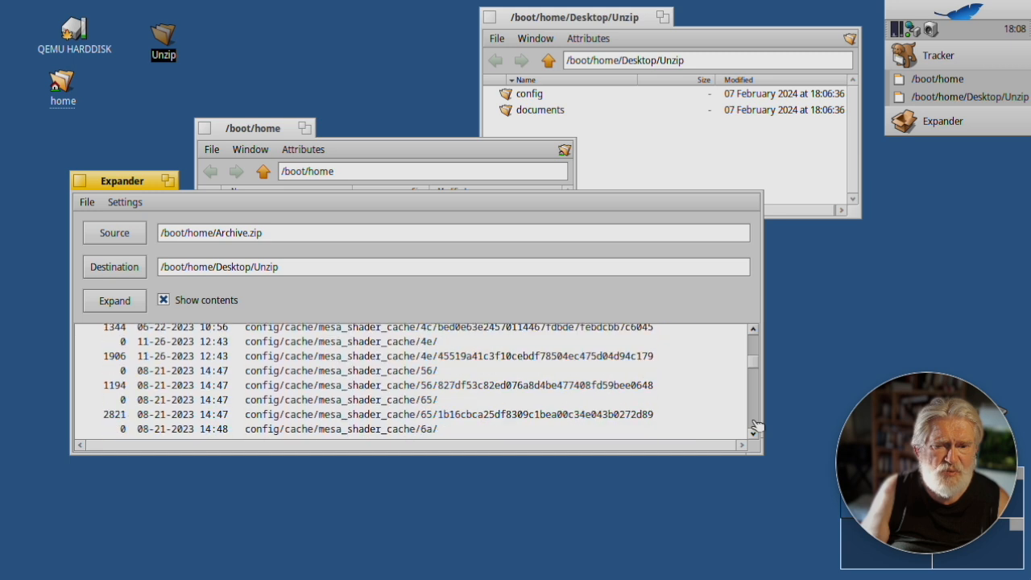
scroll(757, 425, "down", 20)
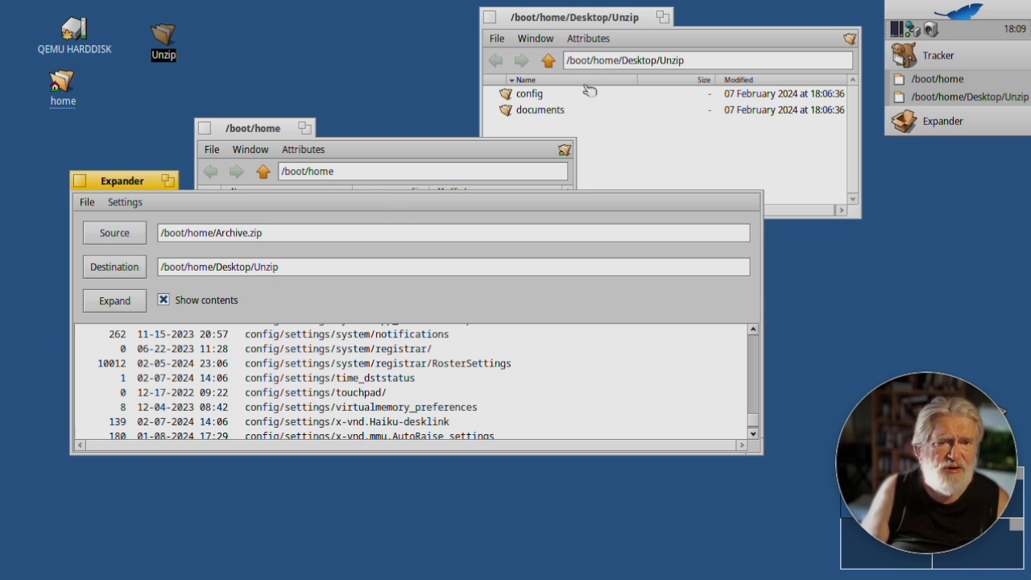
left_click(117, 301)
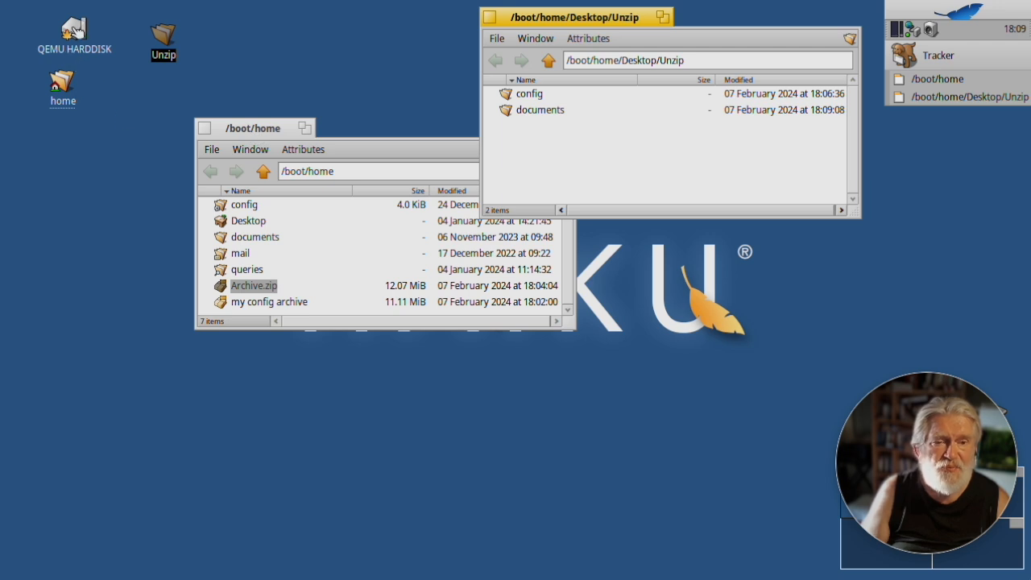
Close the /boot/home and Unzip folder windows and deselect the Unzip folder on the Desktop
left_click(206, 129)
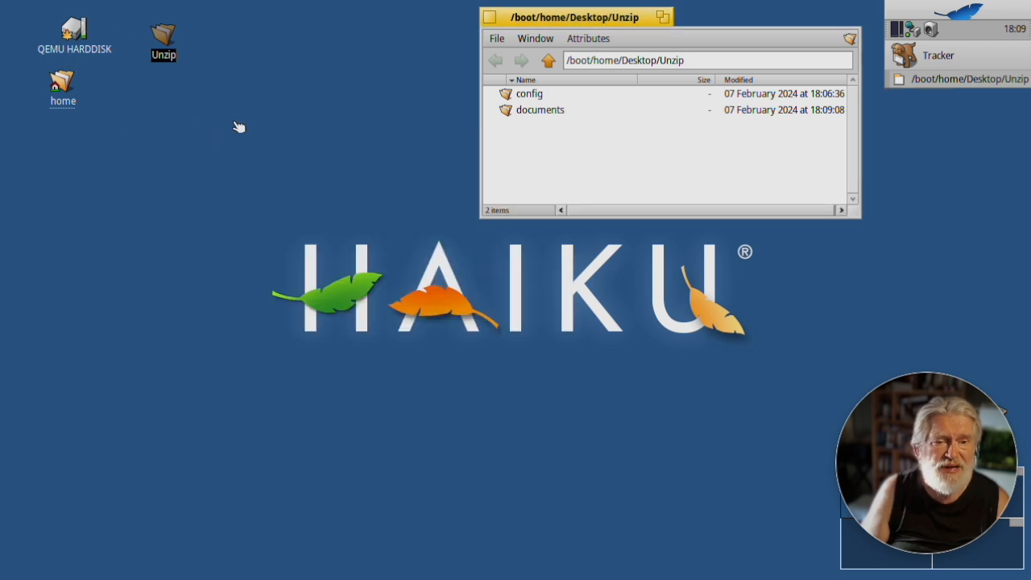
left_click(490, 17)
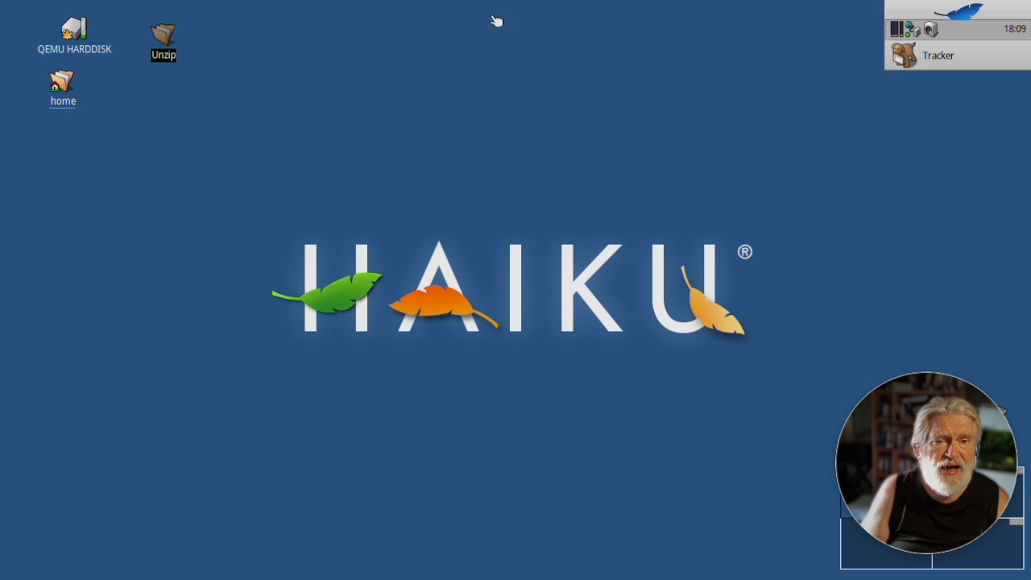
left_click(431, 119)
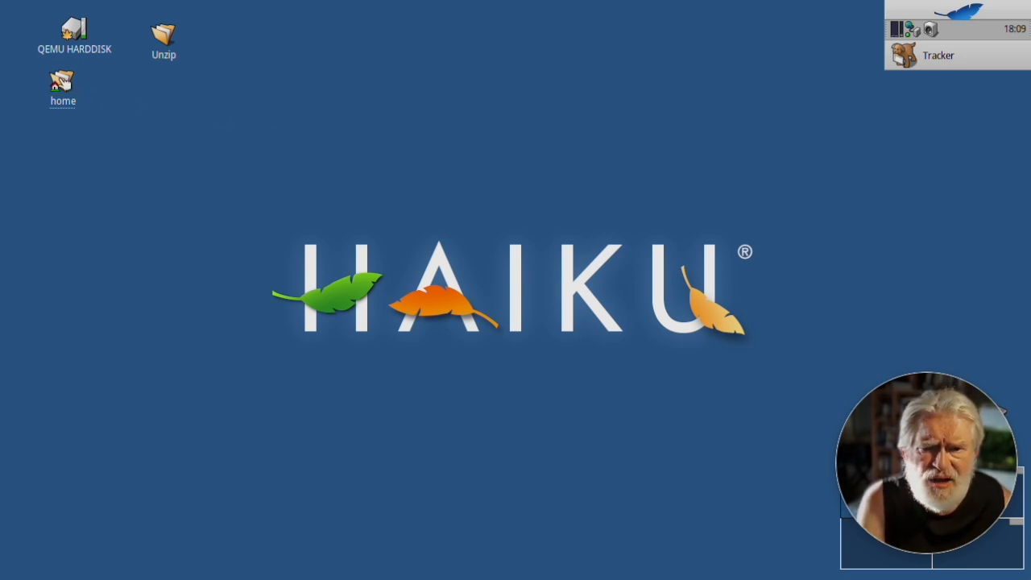
Open the system packages folder on QEMU HARDDISK
left_click(80, 27)
right_click(80, 28)
mouse_move(161, 34)
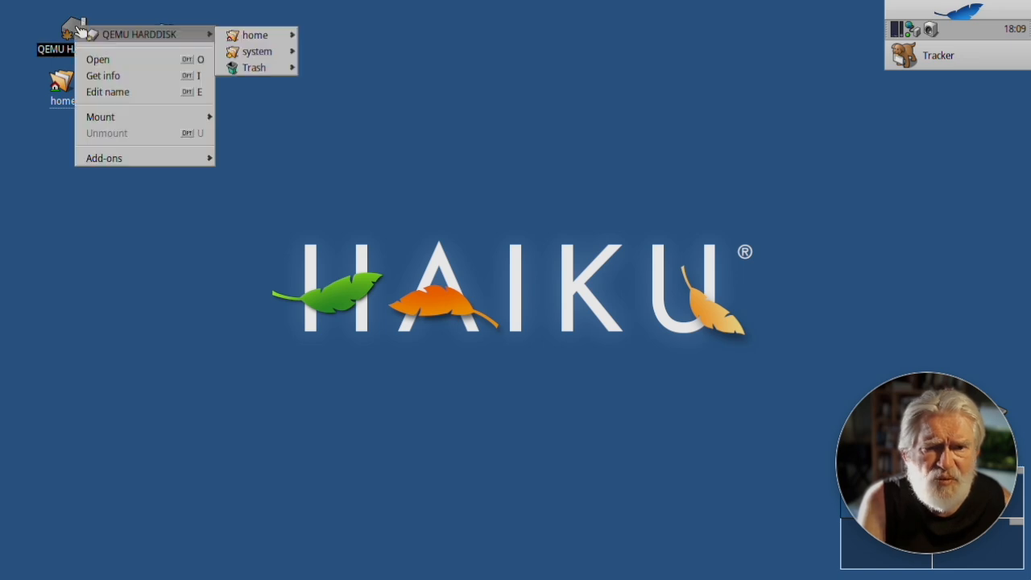
mouse_move(274, 55)
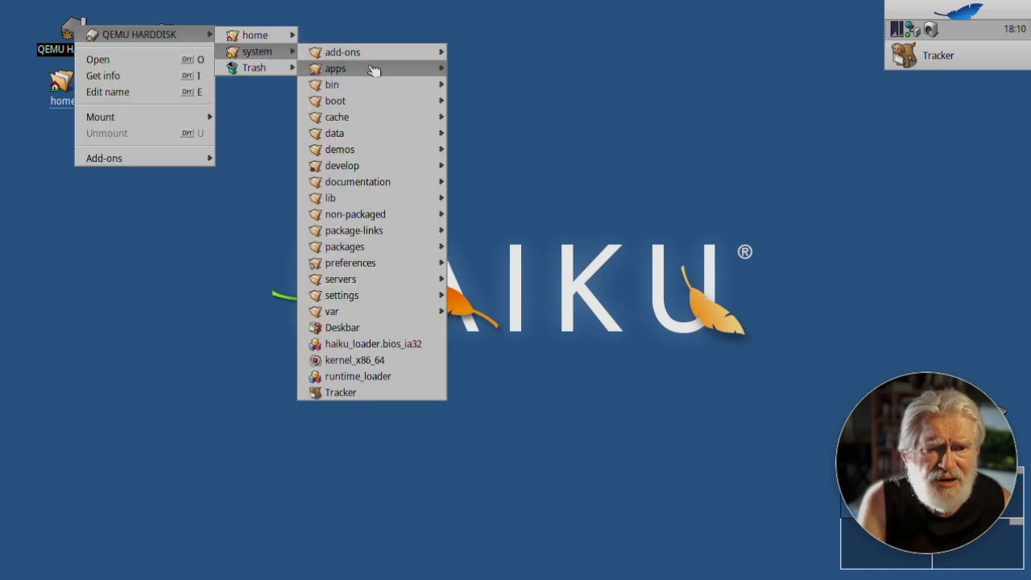
mouse_move(373, 70)
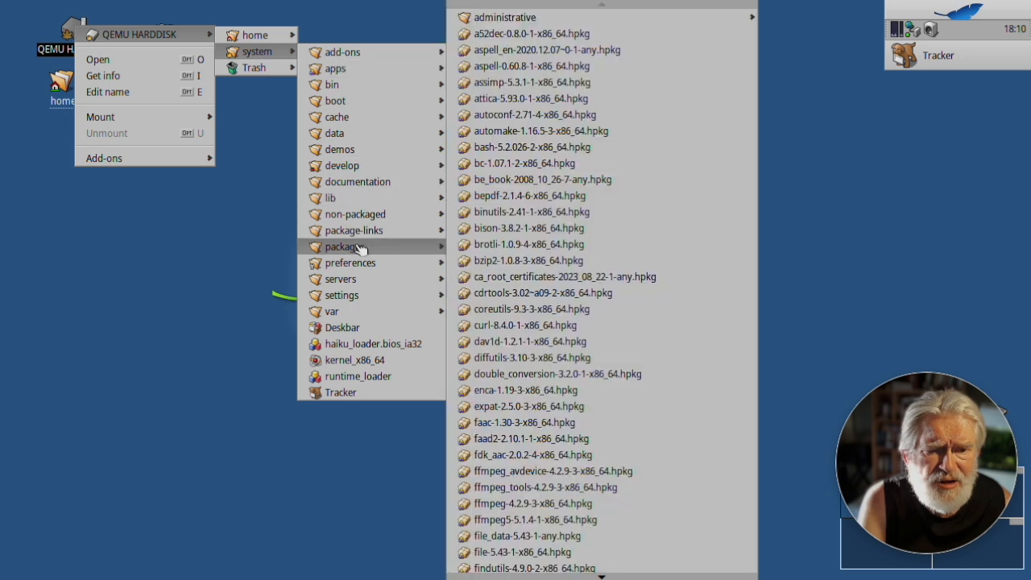
left_click(360, 248)
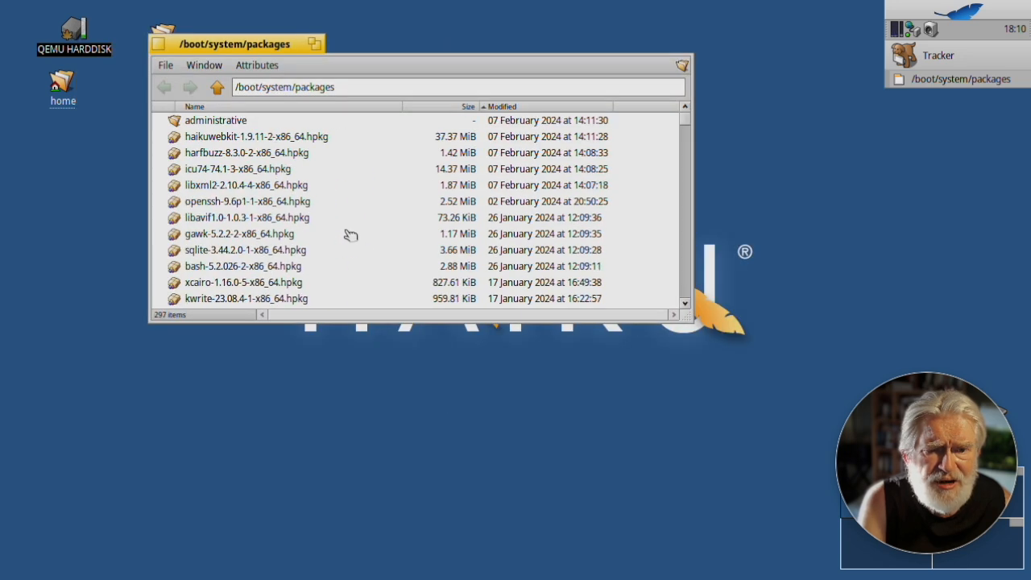
Sort the package files by modification date in both directions, and finally by size with the smallest first
left_click(524, 109)
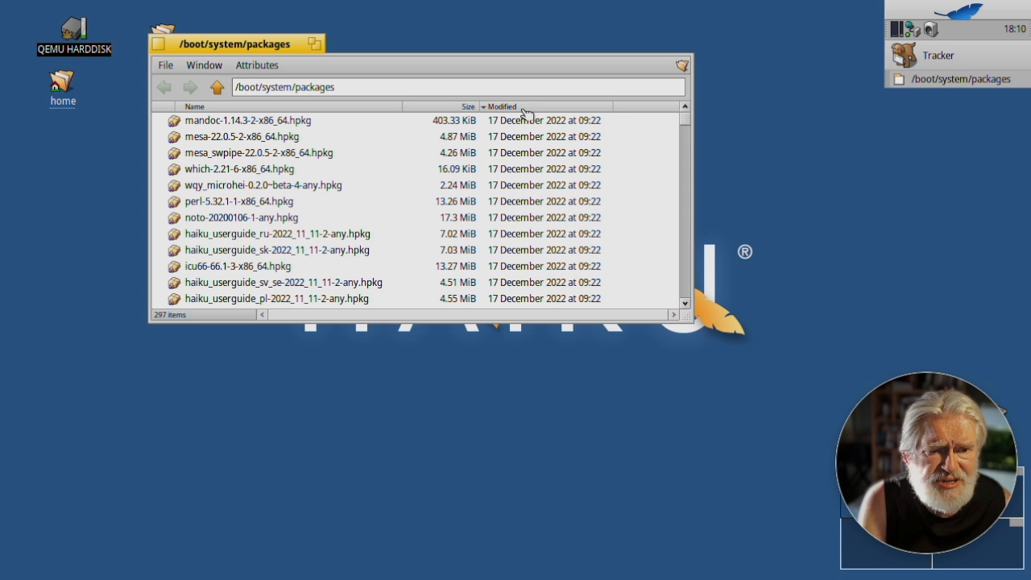
left_click(523, 109)
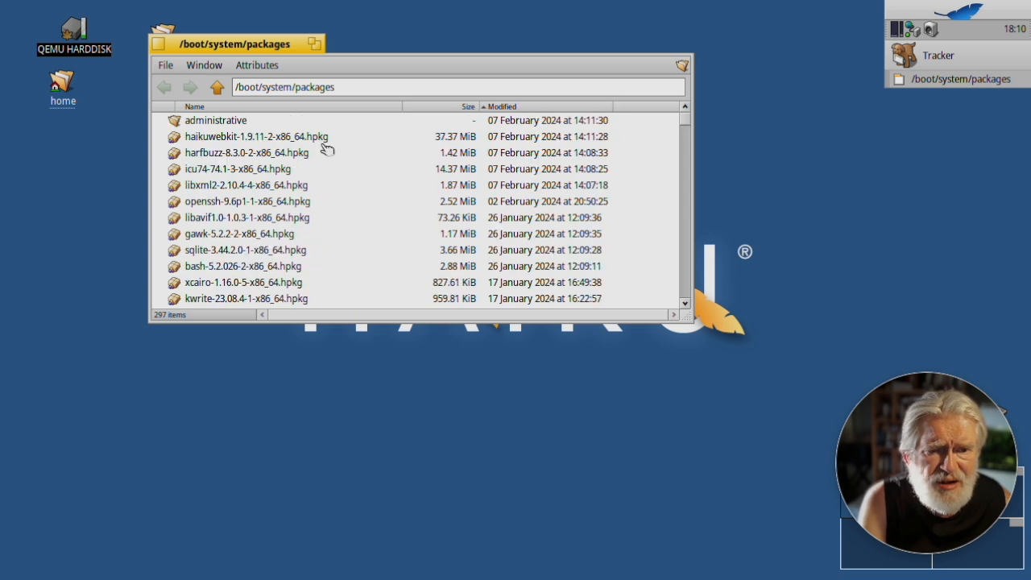
left_click(453, 108)
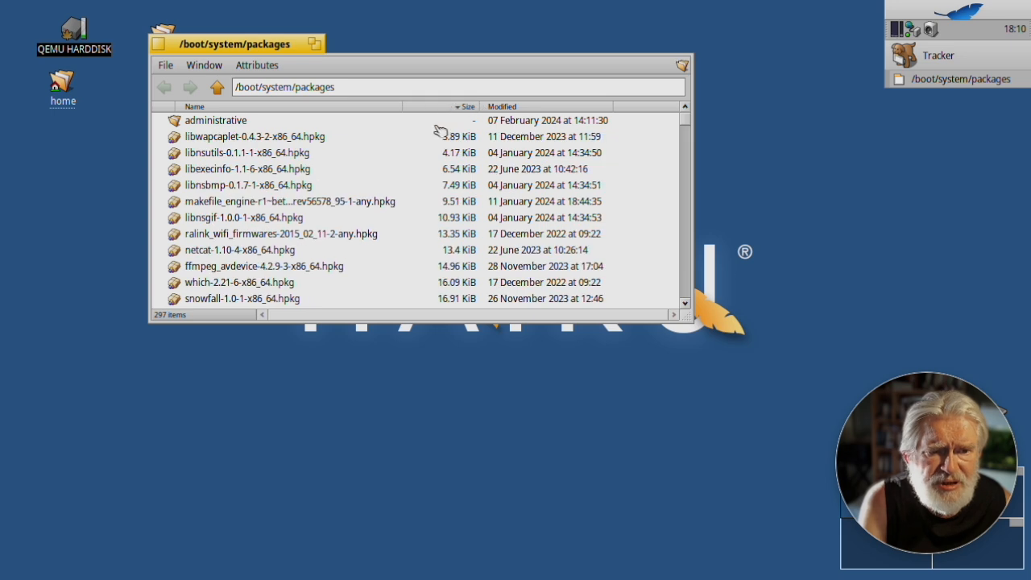
left_click(233, 140)
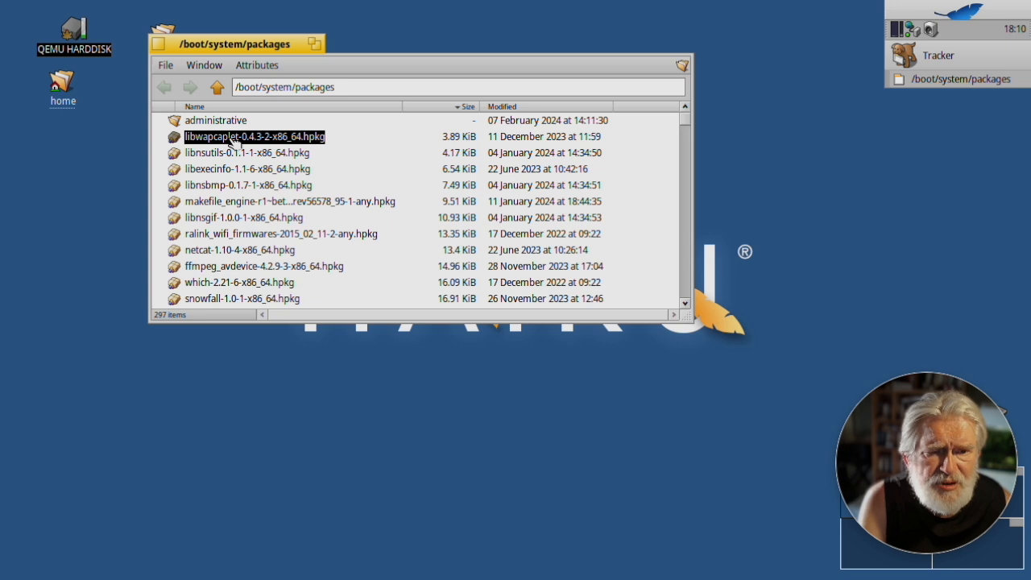
left_click_drag(234, 140, 824, 133)
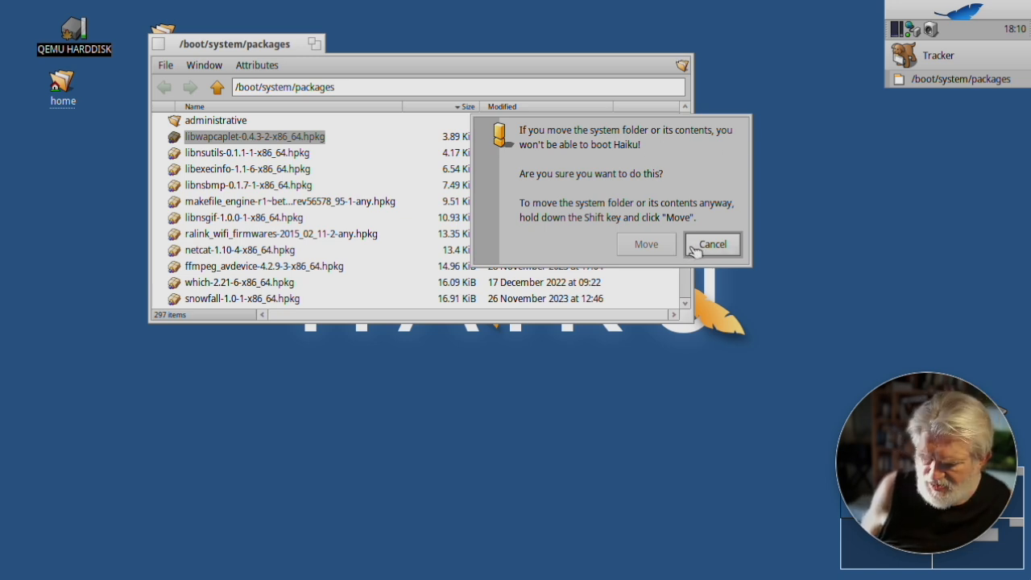
key("shift")
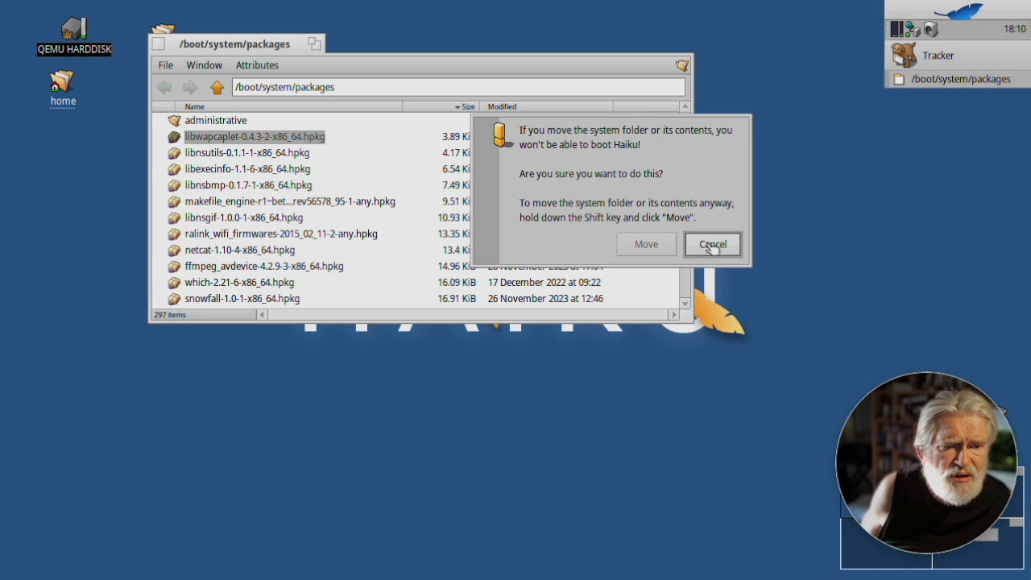
left_click(711, 244)
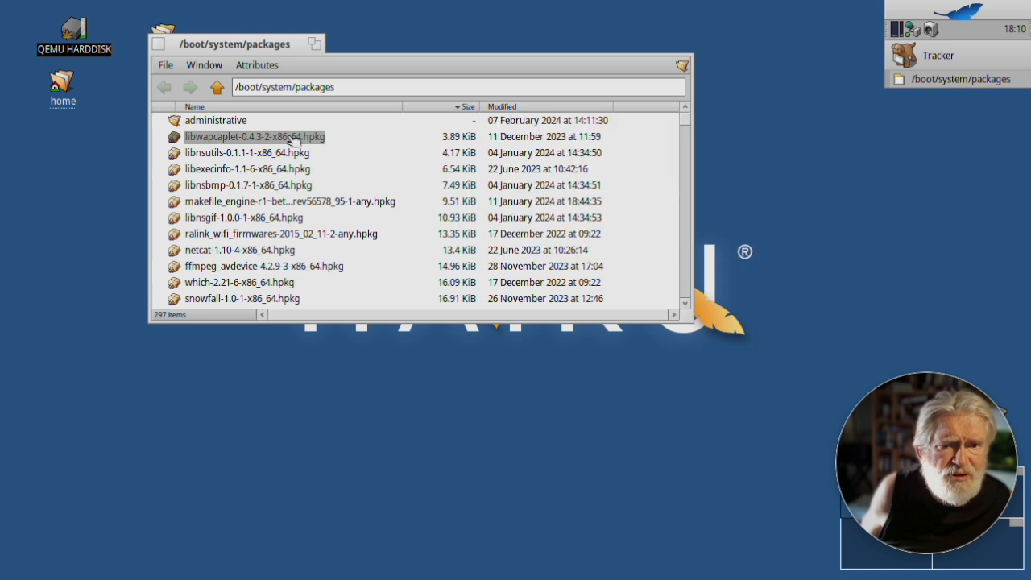
Force the move of libwapcaplet-0.4.3-2-x86_64.hpkg to the Desktop, reject the additional package changes and return the file to the packages folder
left_click_drag(292, 138, 839, 138)
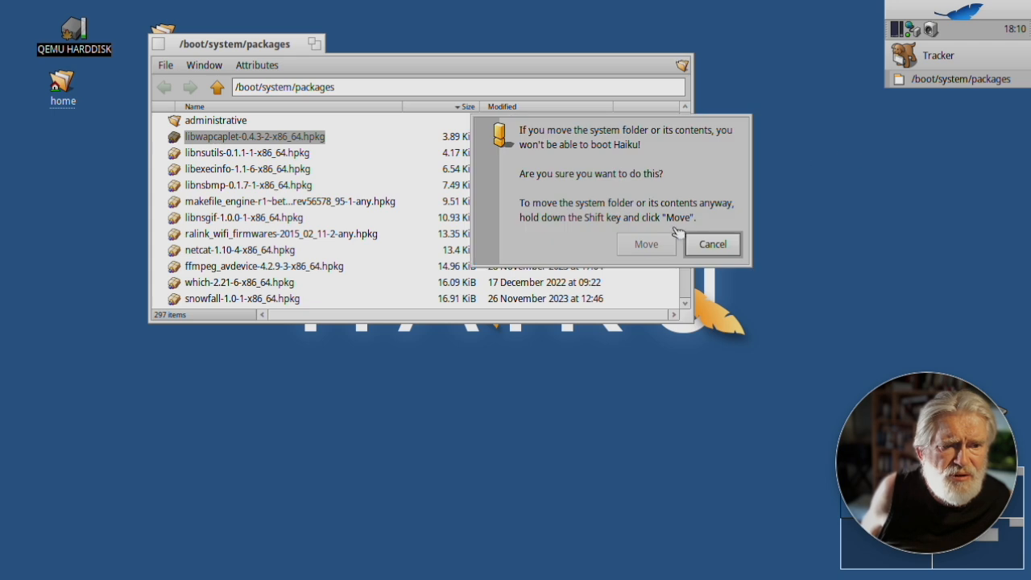
left_click(647, 246, "shift")
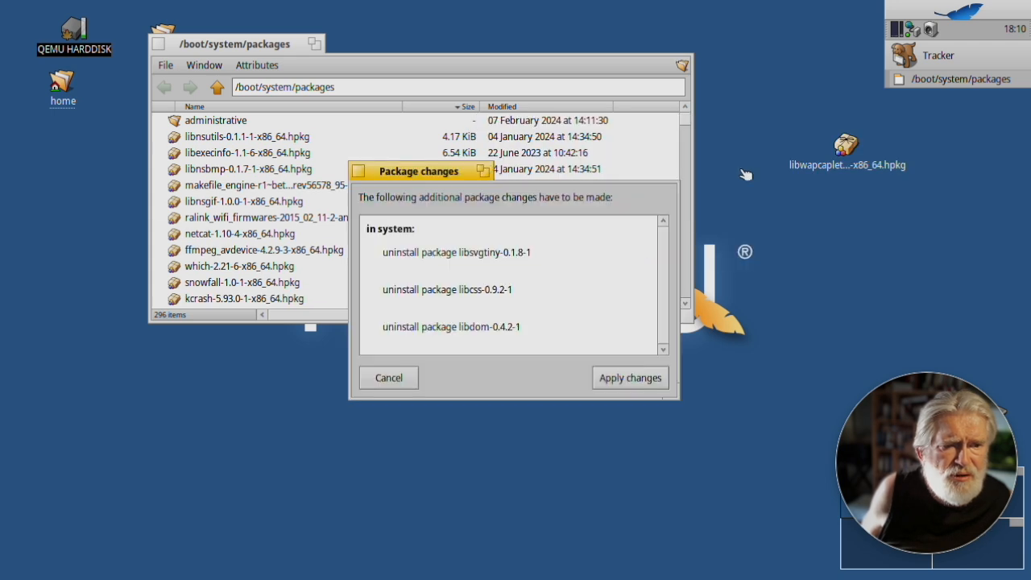
left_click(390, 377)
left_click_drag(846, 145, 328, 205)
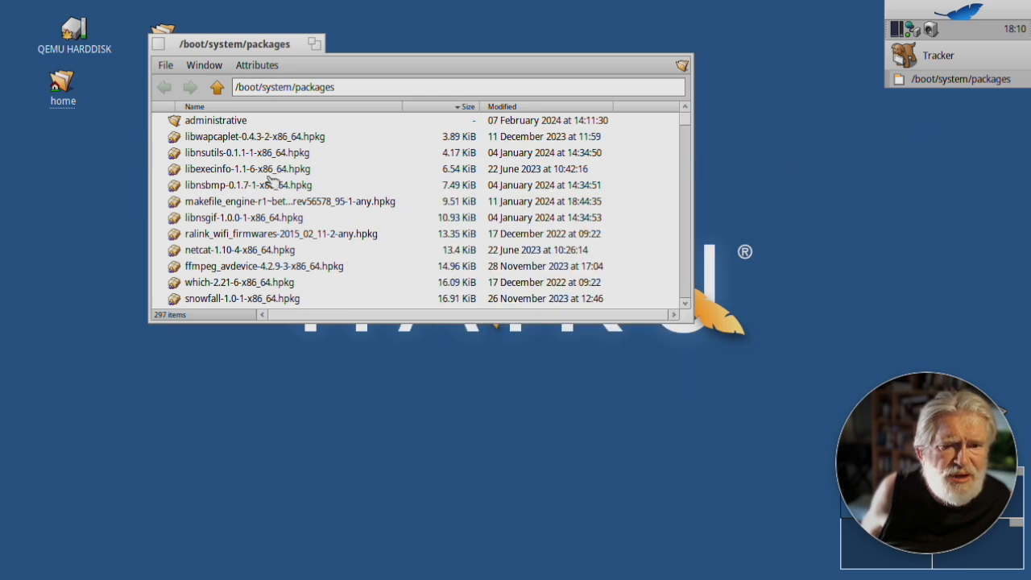
Copy libwapcaplet-0.4.3-2-x86_64.hpkg to the Desktop and move the packages window down so the Desktop icons are uncovered
left_click(221, 141)
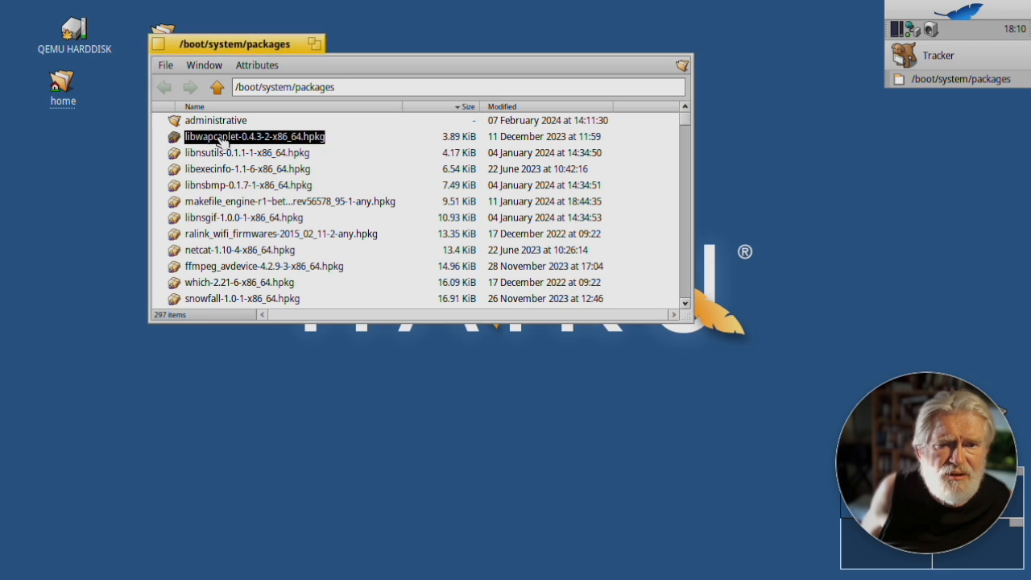
right_click(222, 142)
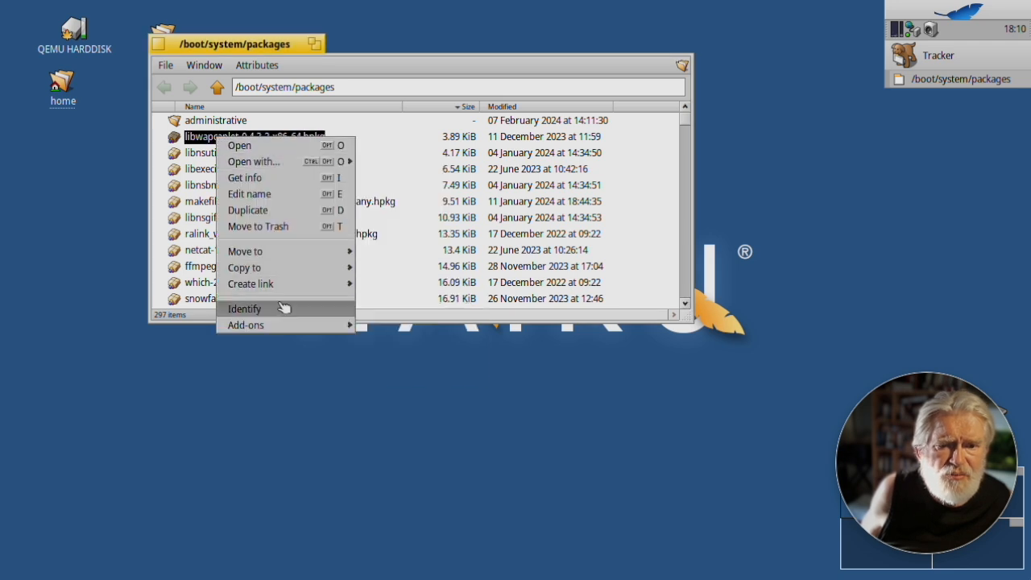
mouse_move(283, 272)
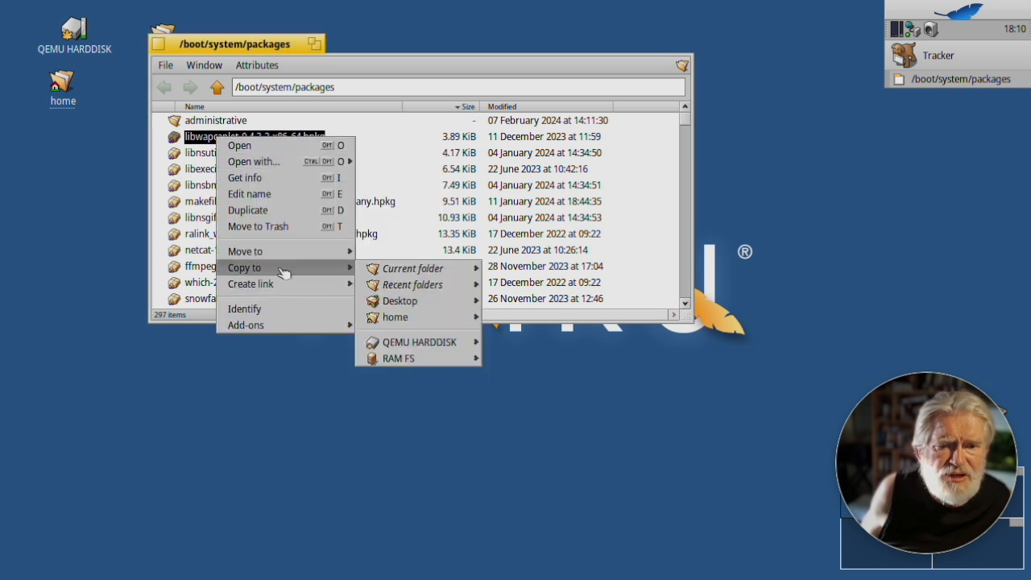
left_click(428, 302)
left_click_drag(270, 44, 220, 120)
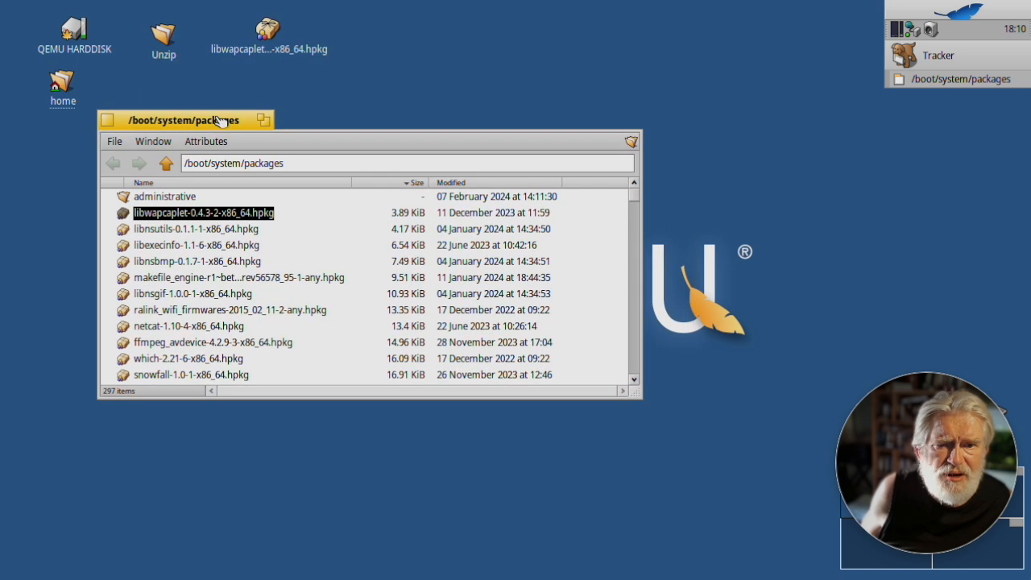
Close the packages folder, view the Desktop copy of the libwapcaplet package in HaikuDepot, and close HaikuDepot
left_click(110, 120)
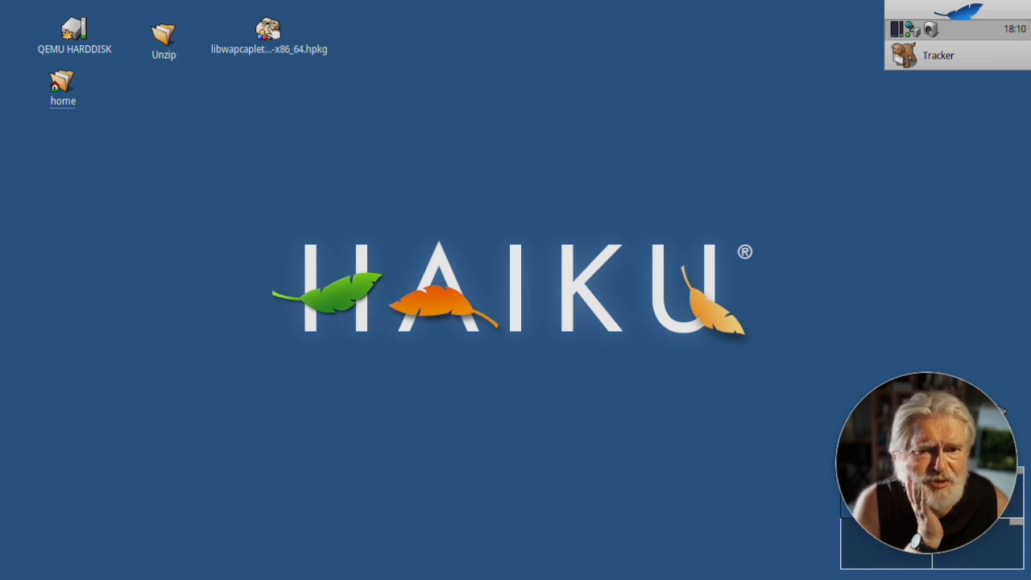
double_click(268, 31)
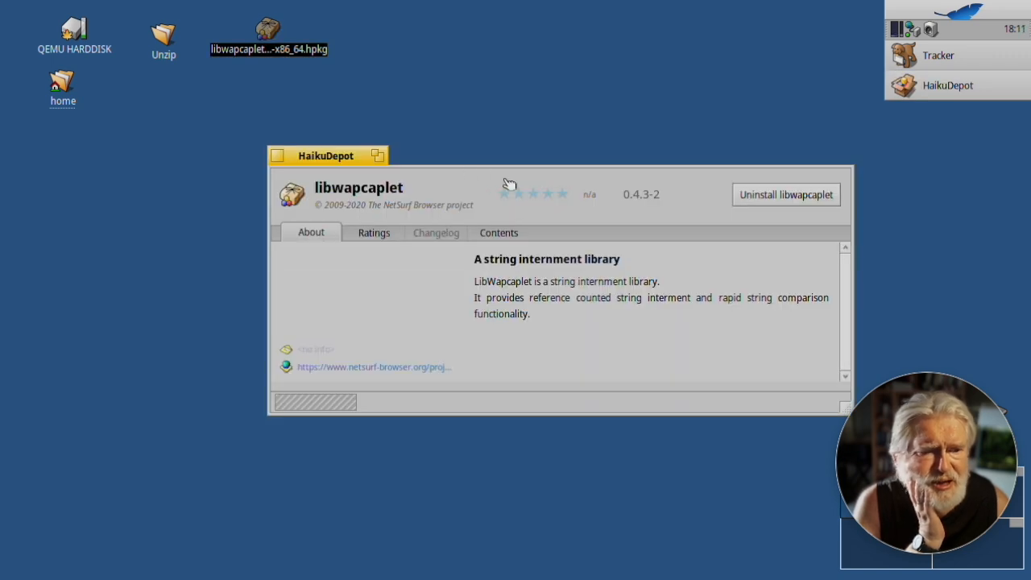
left_click(279, 155)
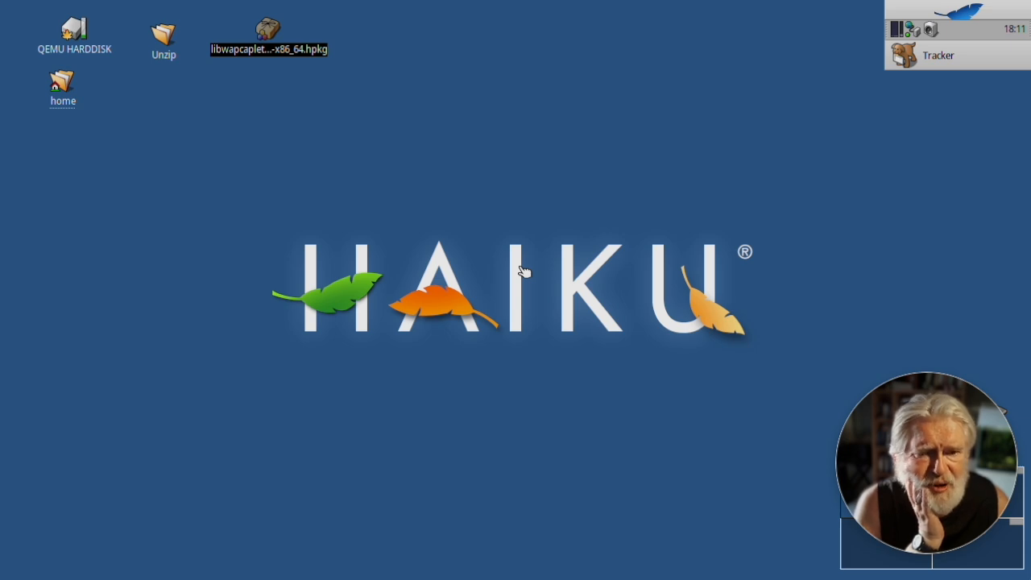
Open the Desktop copy of the libwapcaplet package with Expander and read through its contents listing to the end
right_click(272, 31)
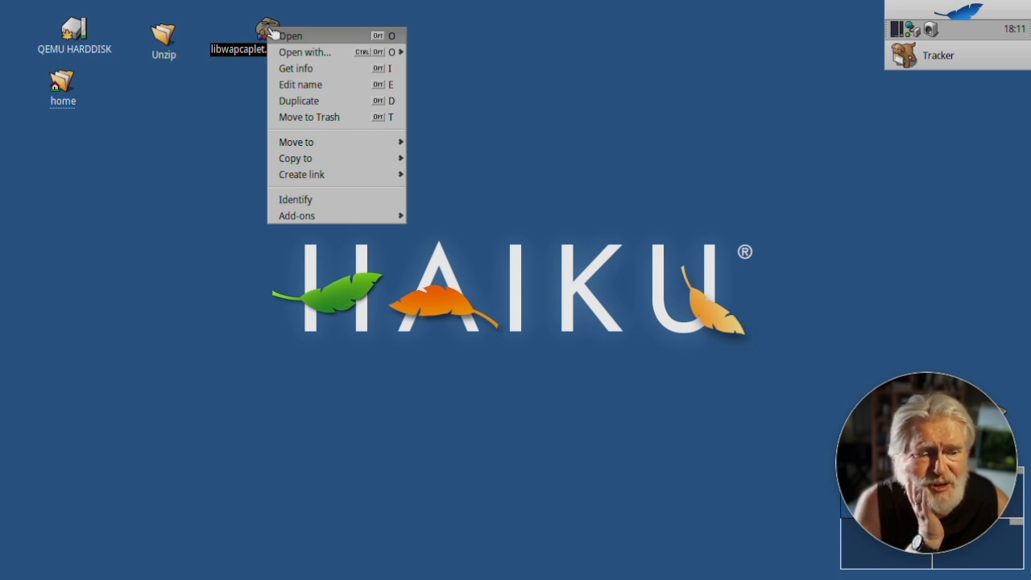
mouse_move(312, 56)
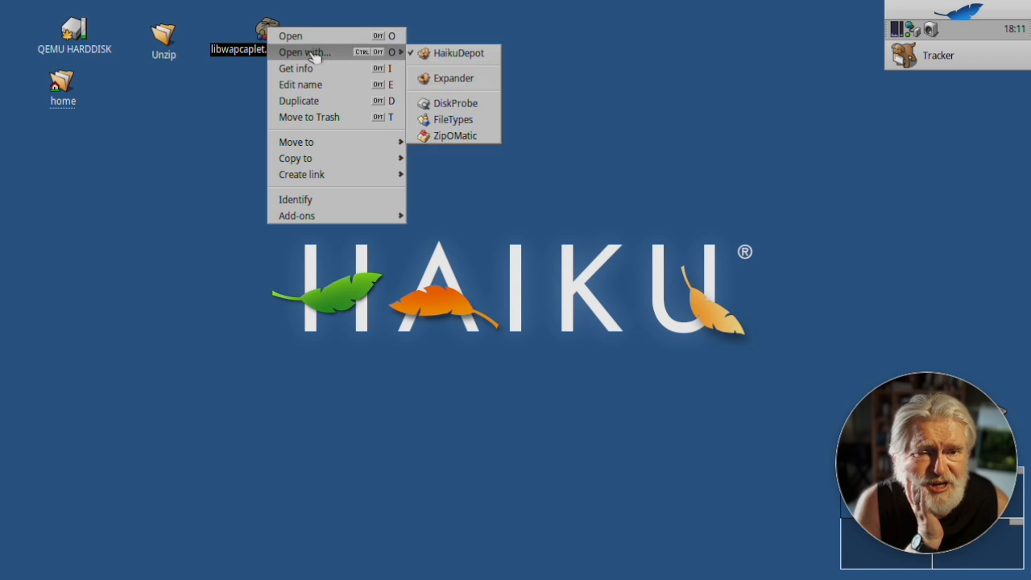
left_click(458, 80)
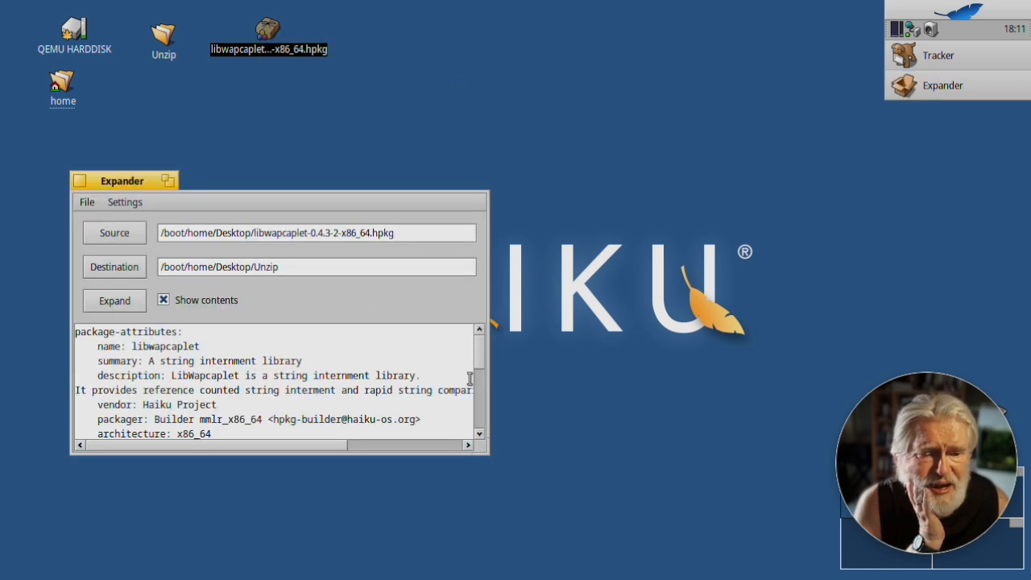
left_click_drag(483, 354, 479, 429)
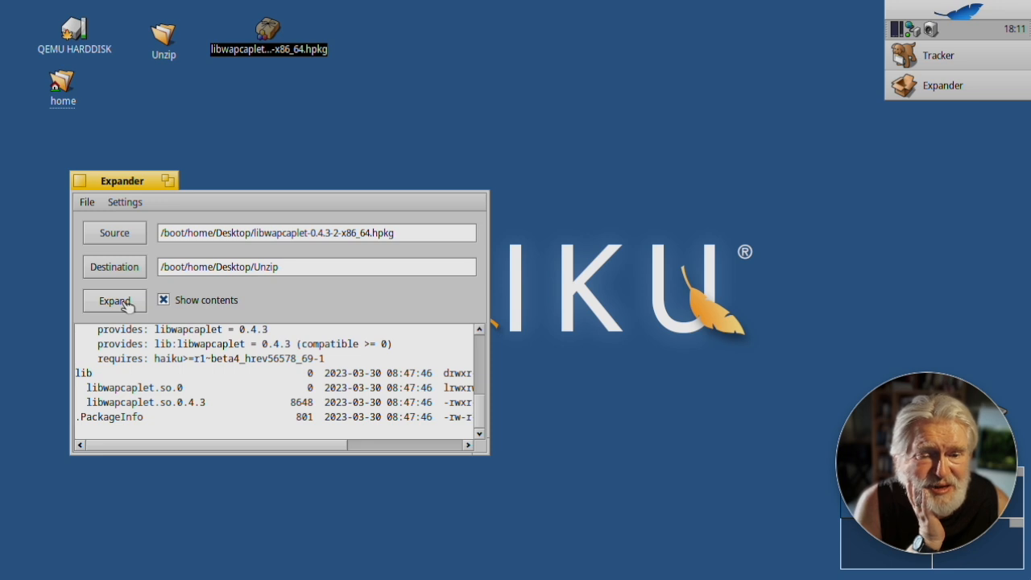
Extract the package into a new folder /boot/home/Desktop/Unzip/example and look inside its lib subfolder
left_click(296, 269)
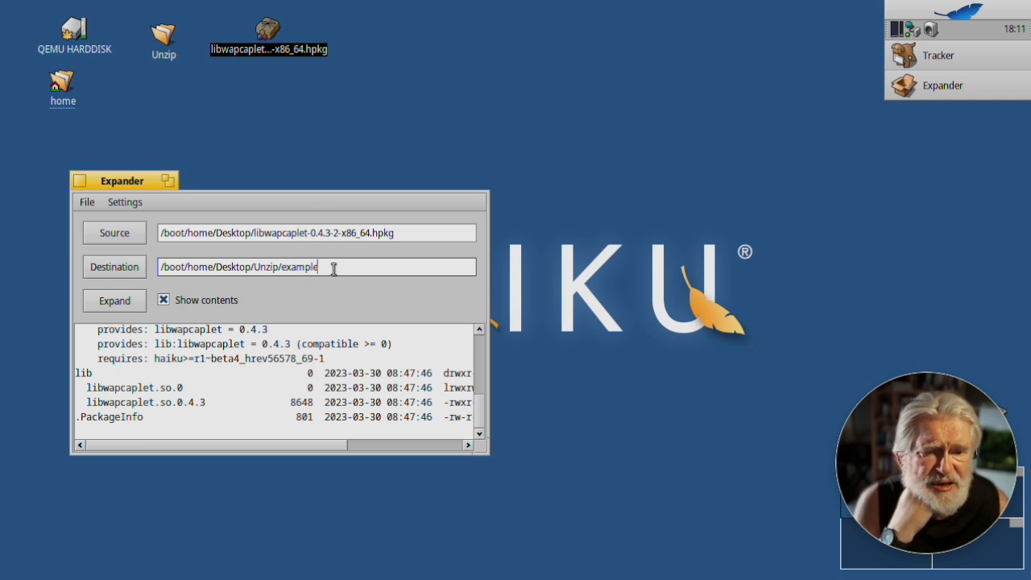
left_click(117, 304)
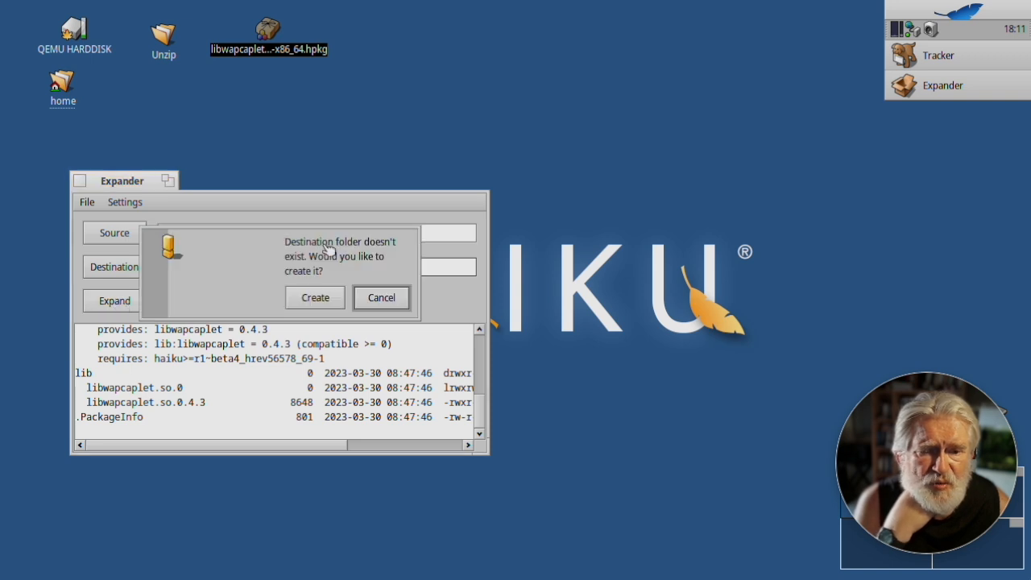
left_click(315, 298)
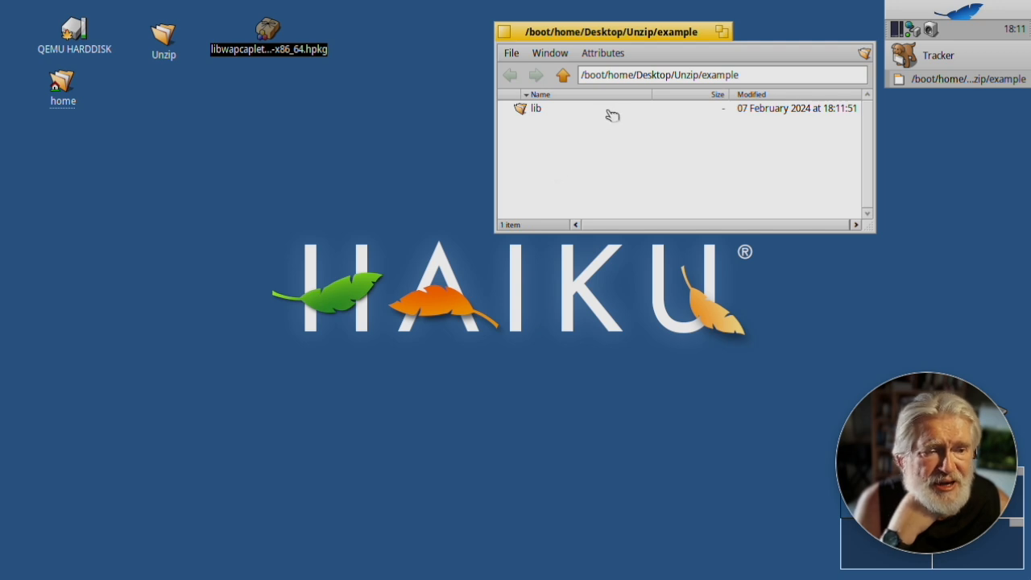
double_click(525, 109)
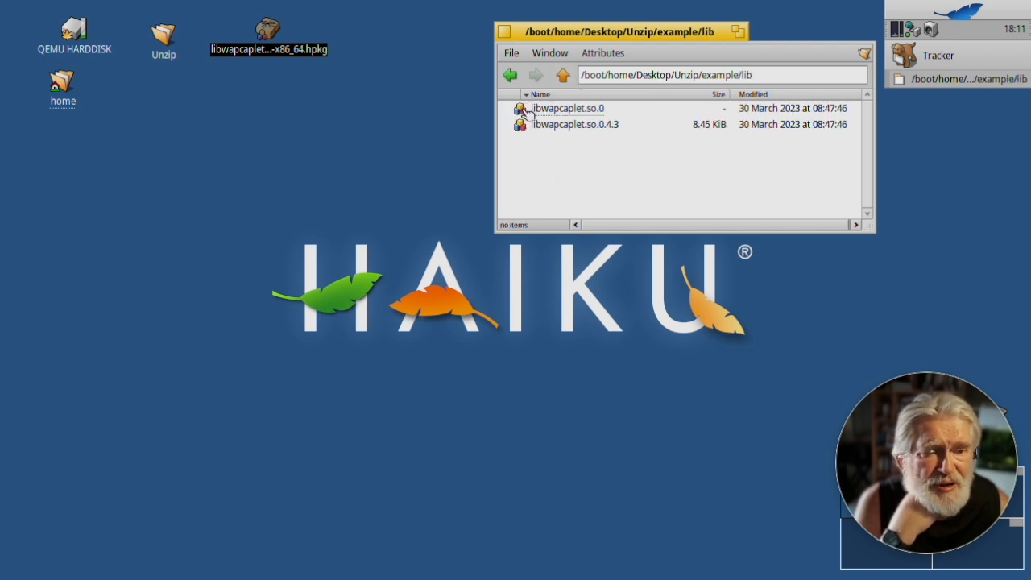
left_click(563, 75)
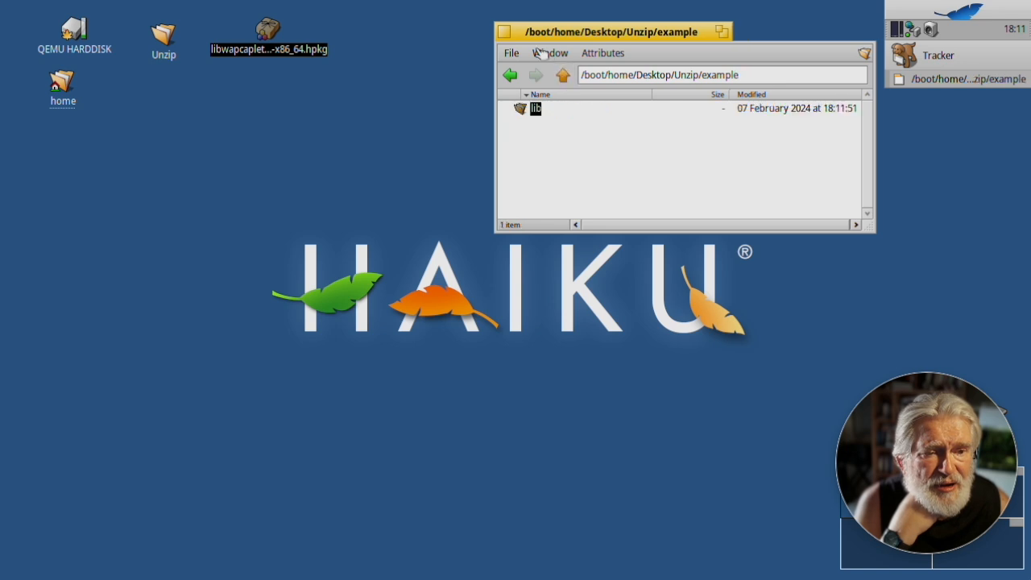
Turn off Hide dotfiles in the Windows section of the Tracker preferences
left_click(550, 53)
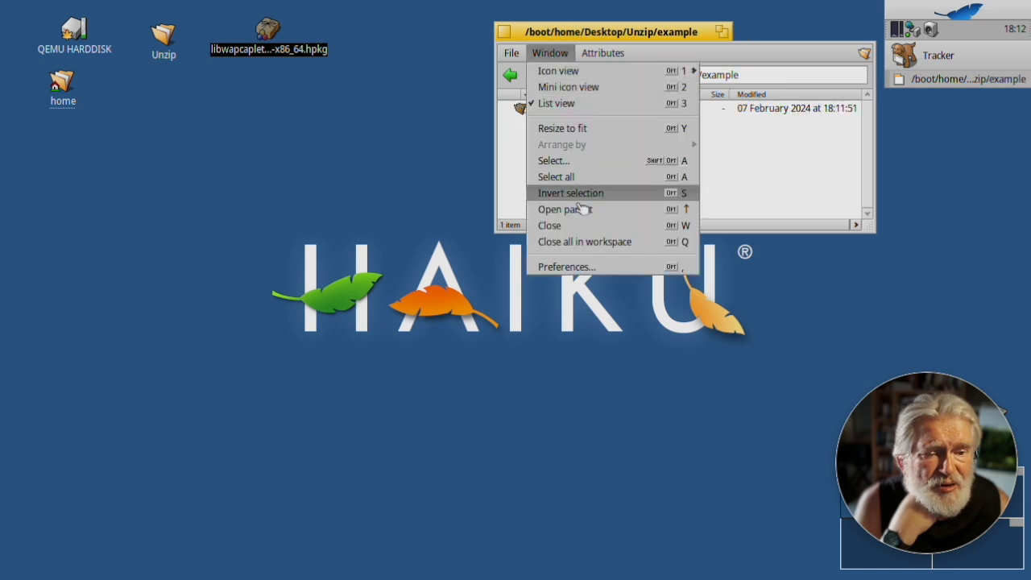
left_click(567, 267)
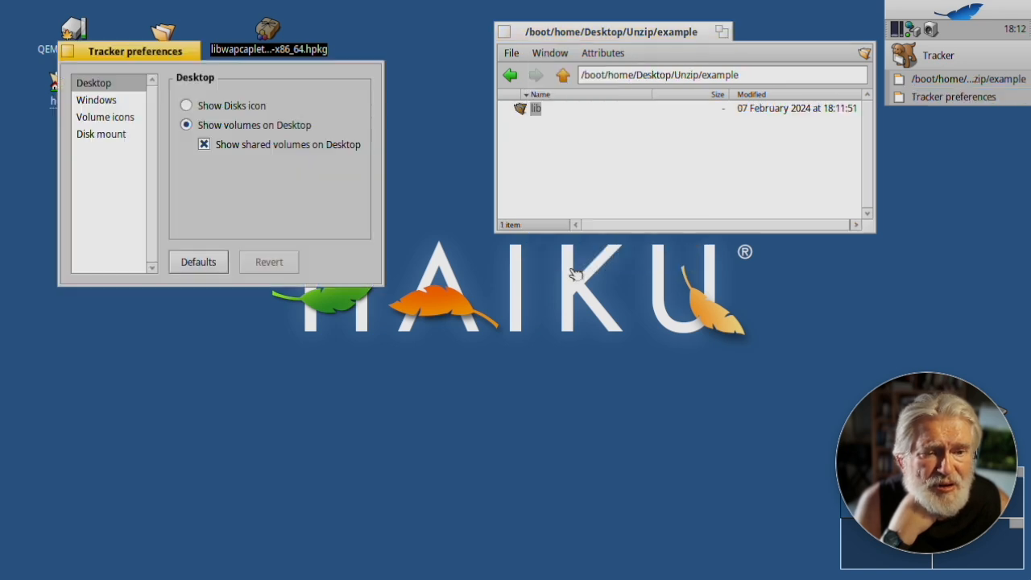
left_click(97, 100)
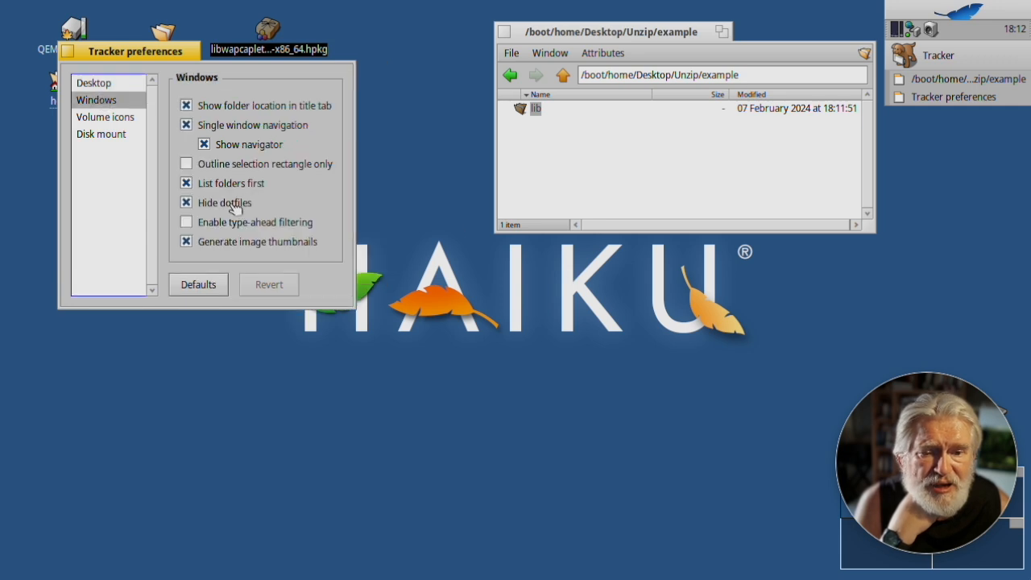
left_click(190, 204)
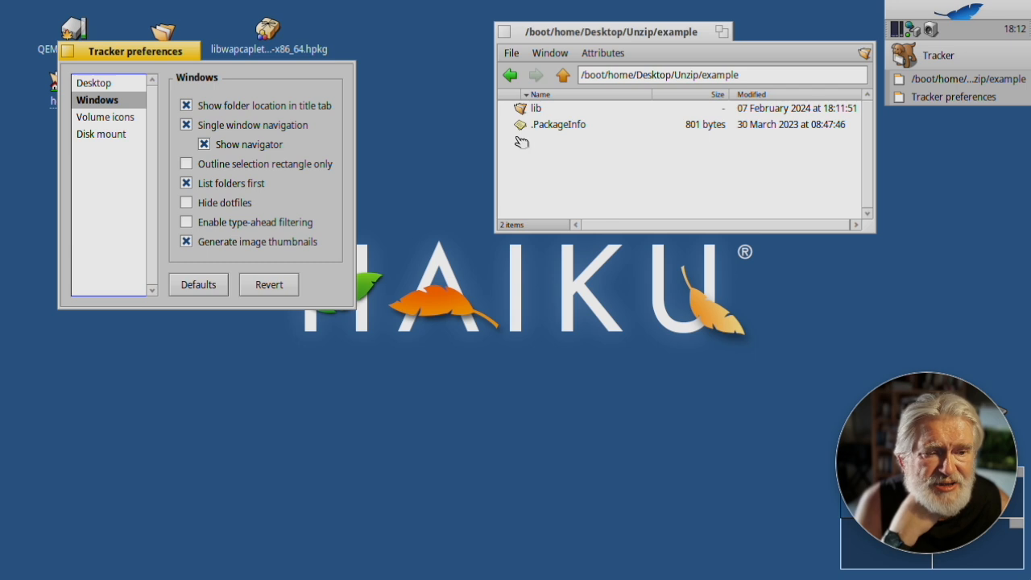
Open the .PackageInfo file from the example folder, read its package metadata and close it
left_click(561, 127)
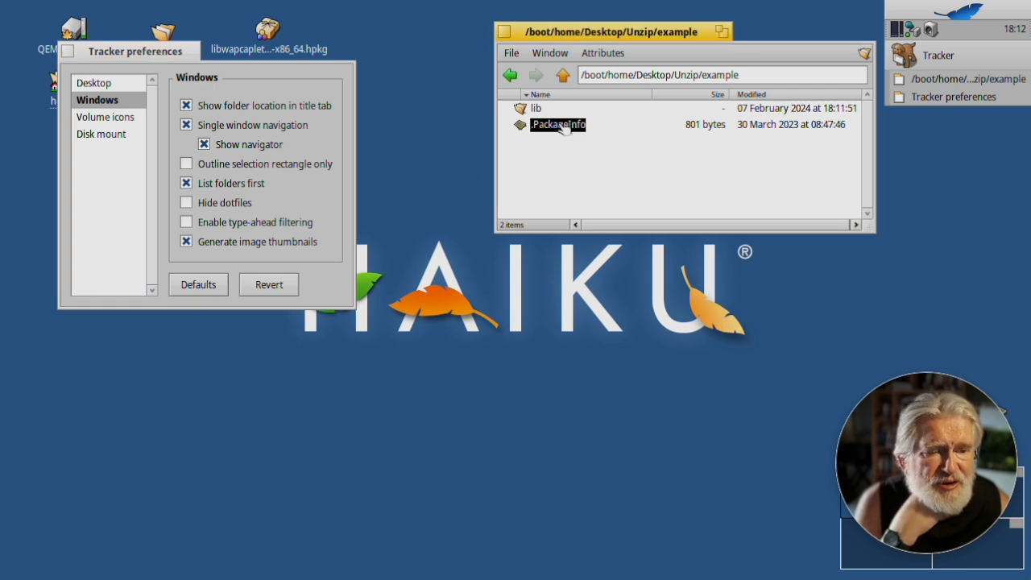
double_click(562, 125)
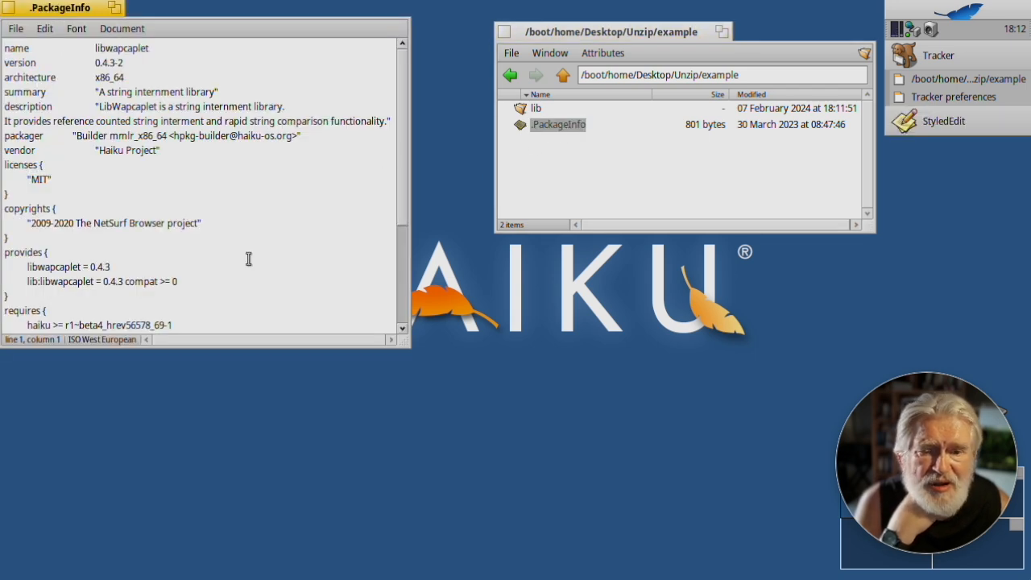
left_click_drag(403, 174, 406, 142)
left_click(8, 8)
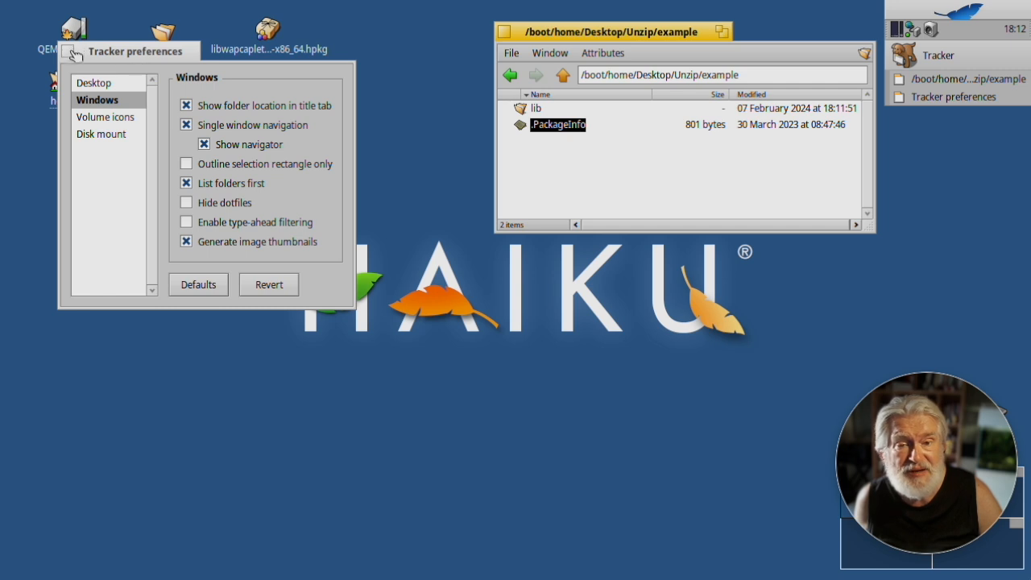
Turn Hide dotfiles back on in the Tracker preferences and close both the example folder and the preferences
left_click(187, 204)
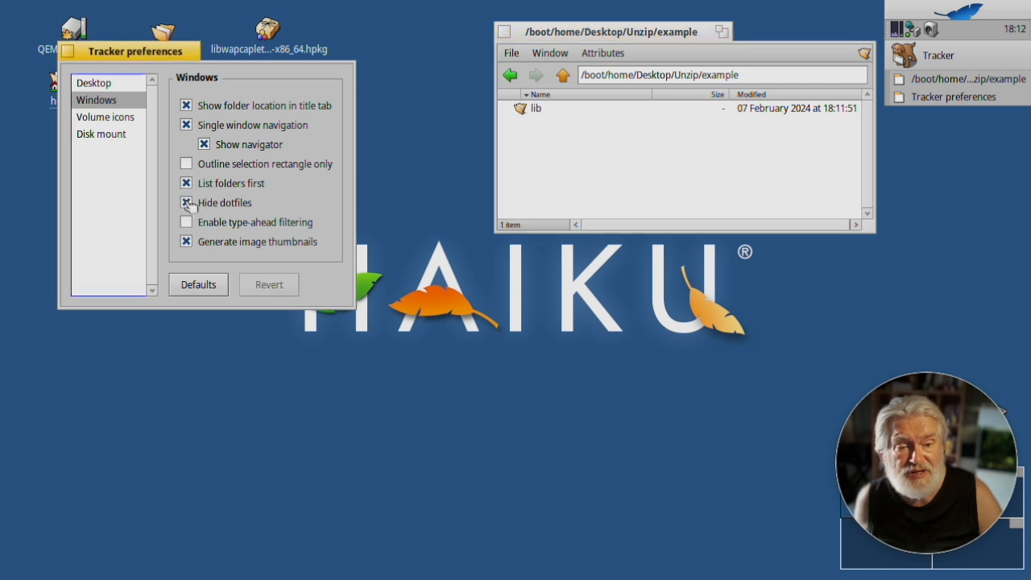
left_click(506, 33)
left_click_drag(95, 55, 120, 116)
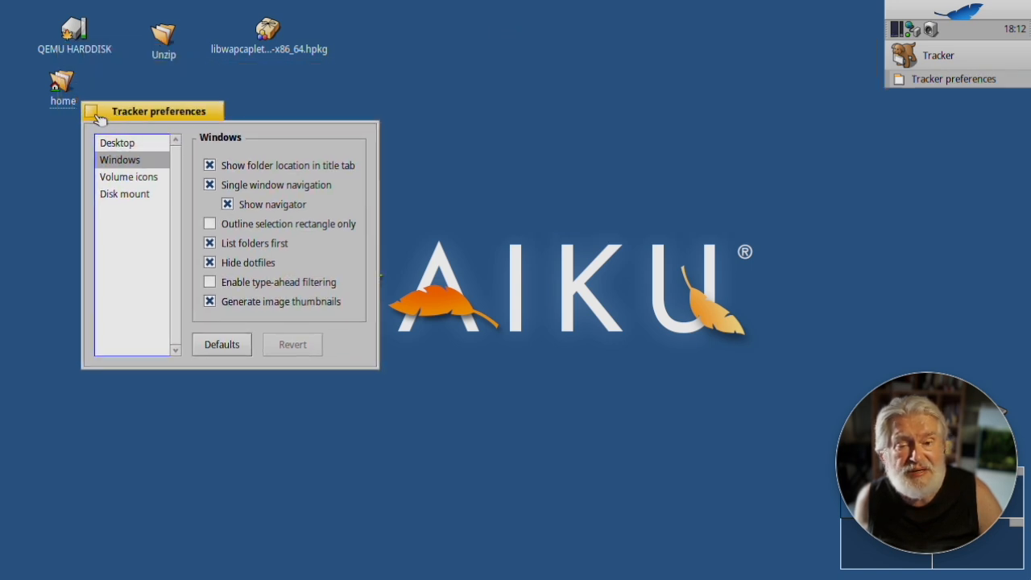
left_click(91, 111)
right_click(387, 324)
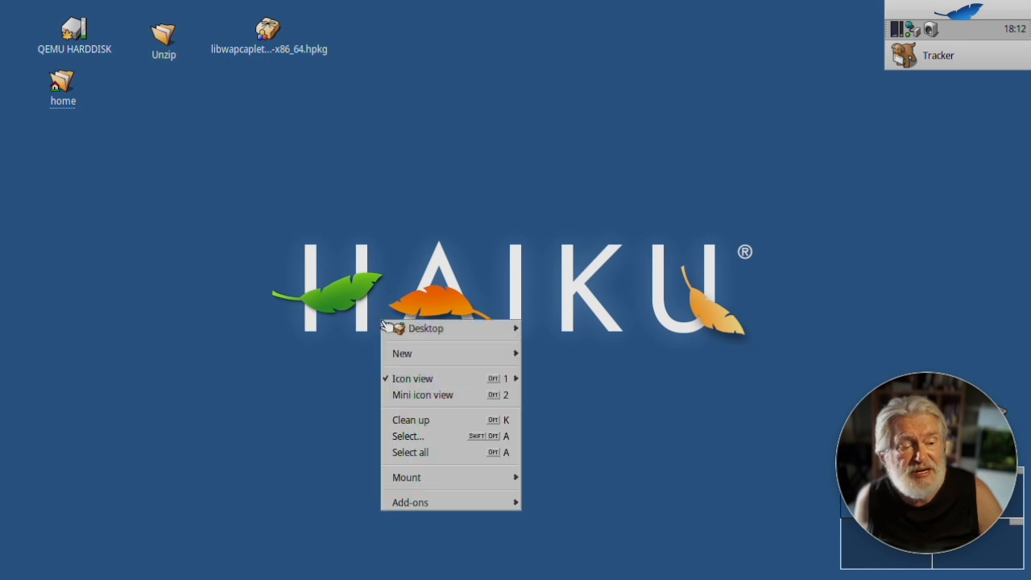
left_click(451, 228)
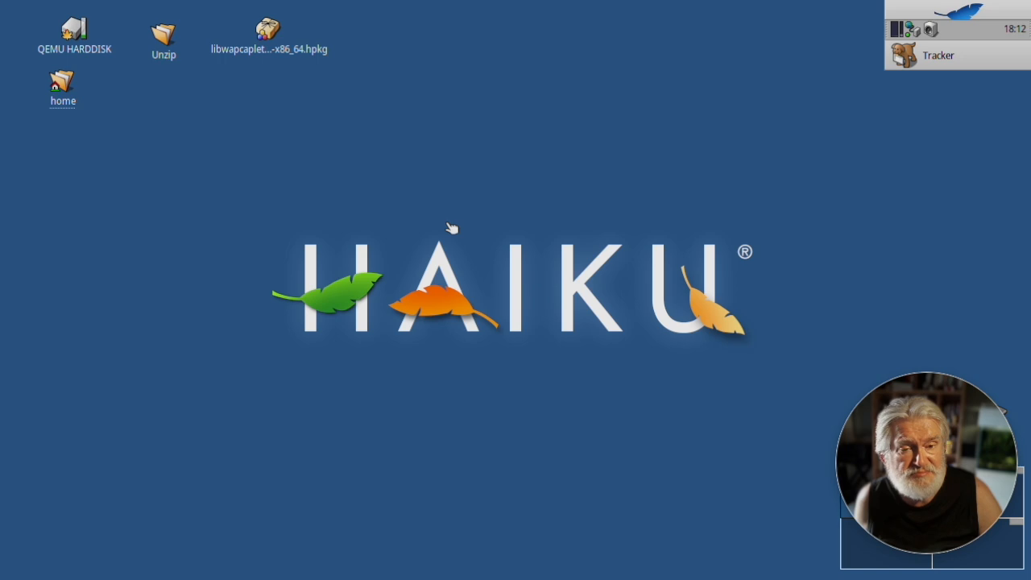
Move the Desktop copy of the libwapcaplet package to the Trash
left_click(271, 33)
right_click(271, 33)
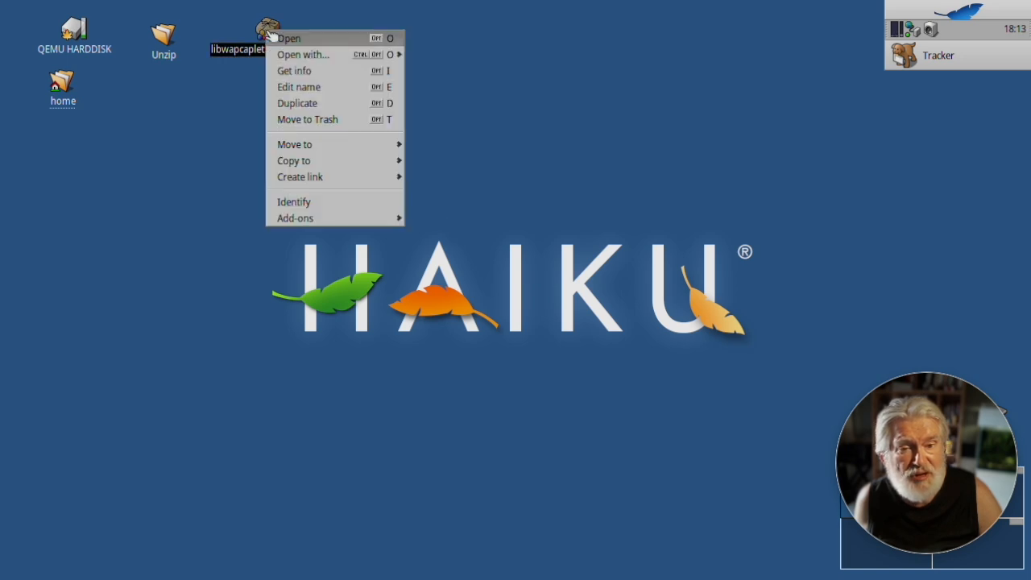
left_click(328, 120)
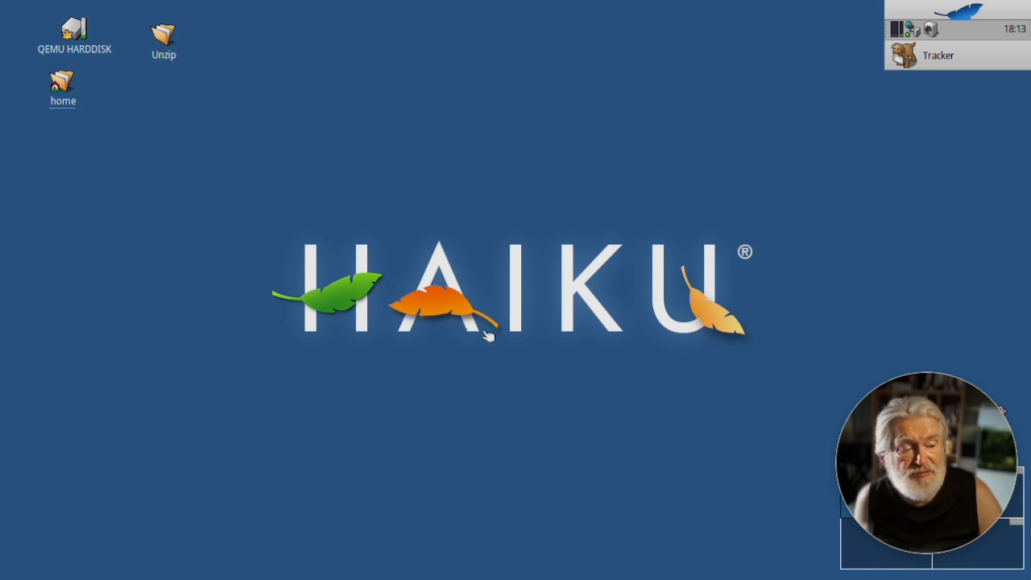
Open the Unzip folder, select config, documents and example together, and look at the add-ons available for them, including ZipOMatic
left_click(169, 38)
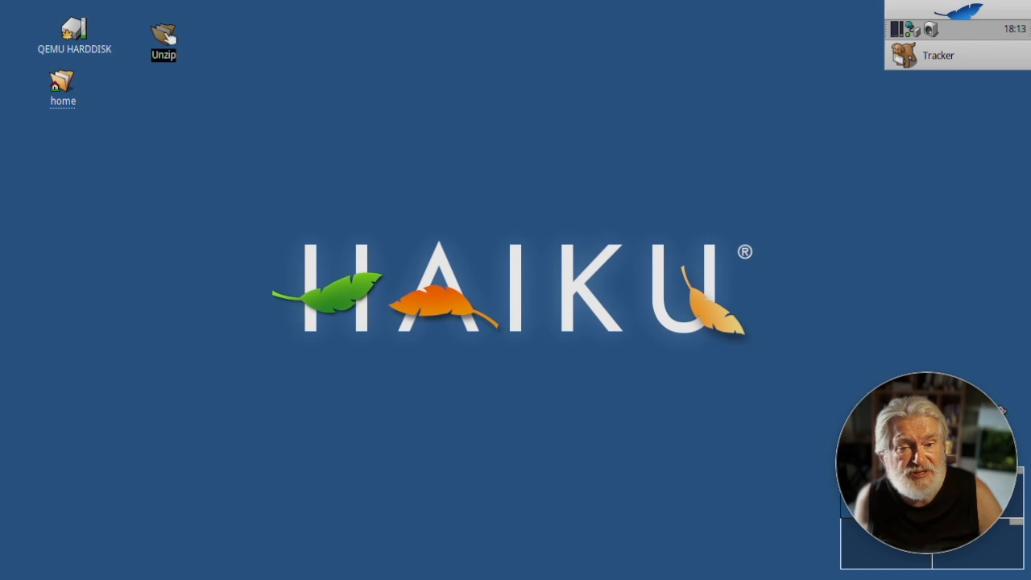
double_click(170, 40)
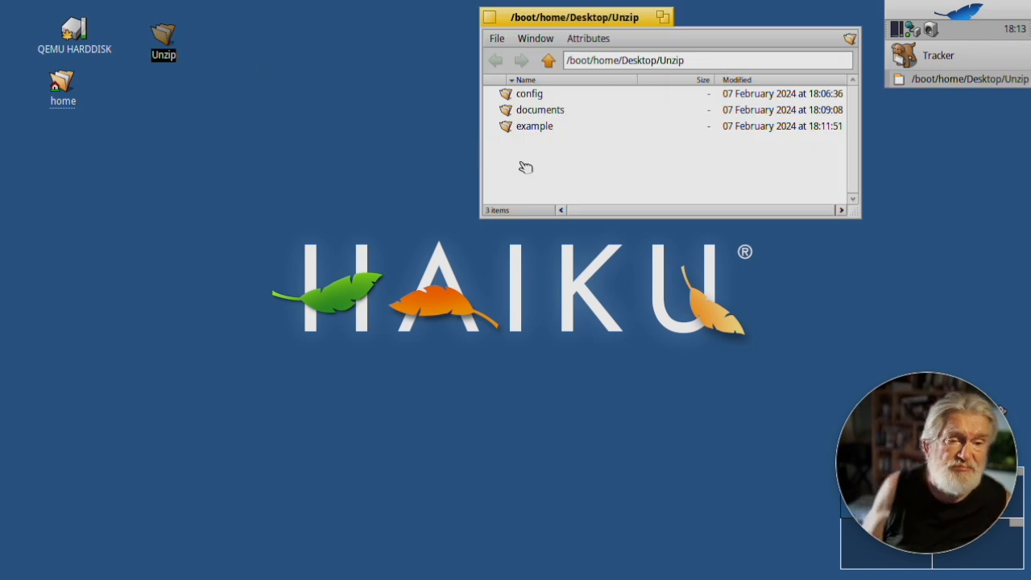
left_click(529, 95)
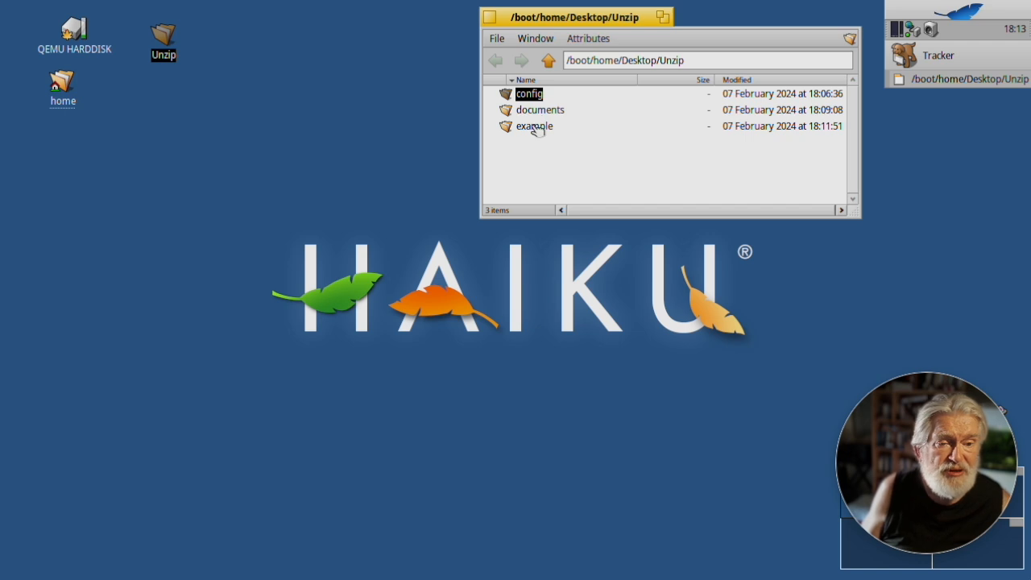
left_click(537, 128, "shift")
right_click(537, 129)
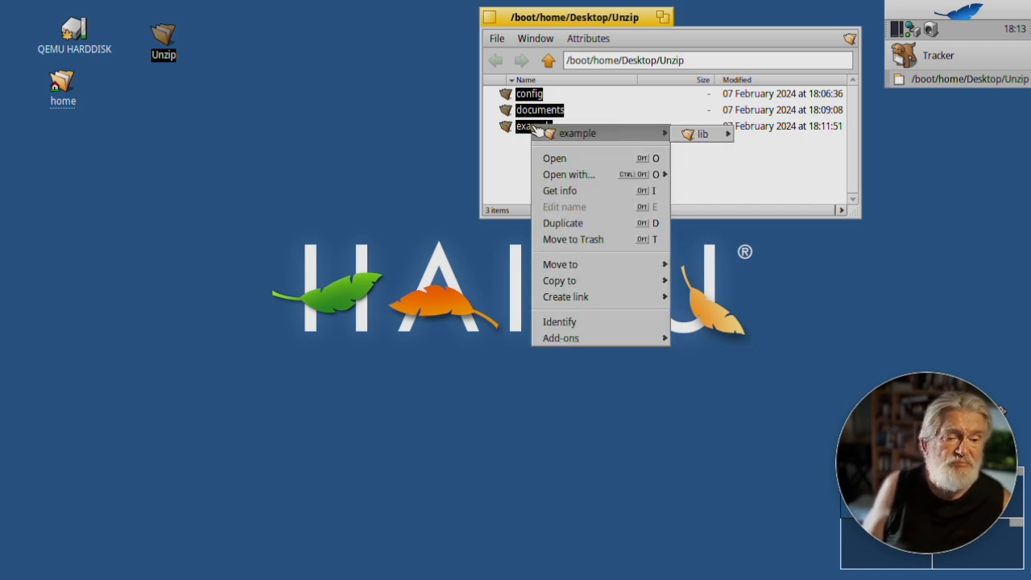
mouse_move(638, 342)
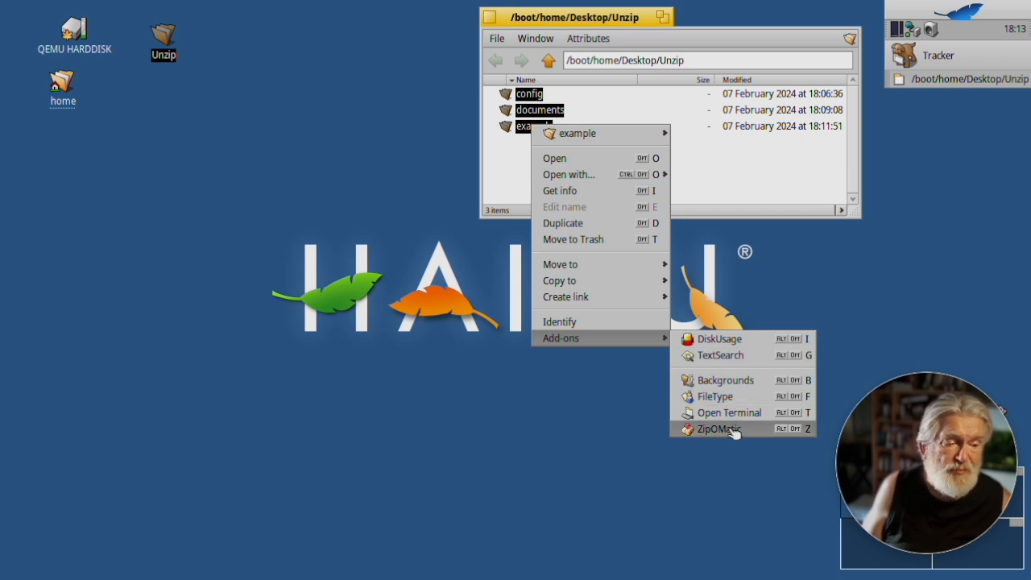
left_click(734, 208)
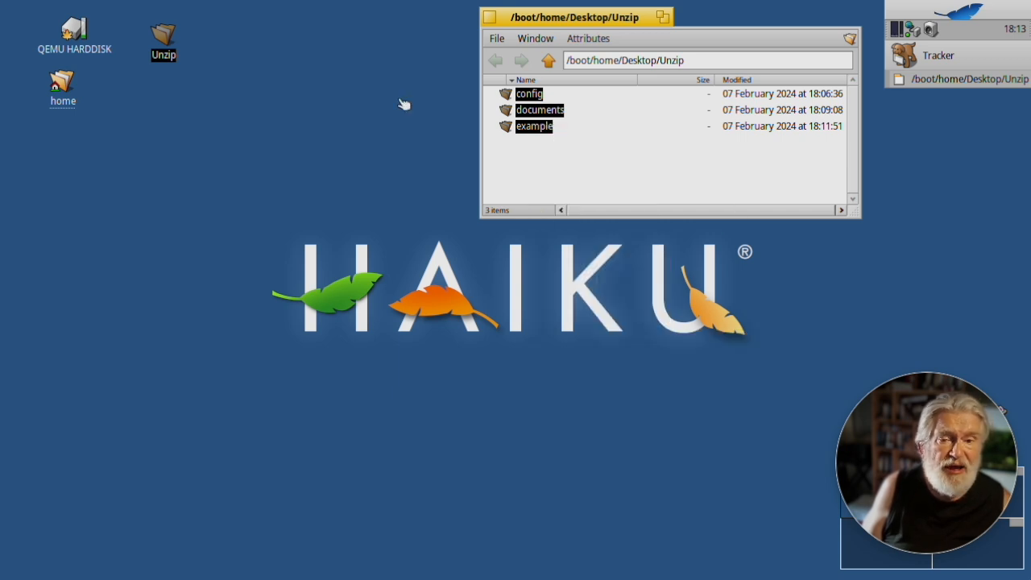